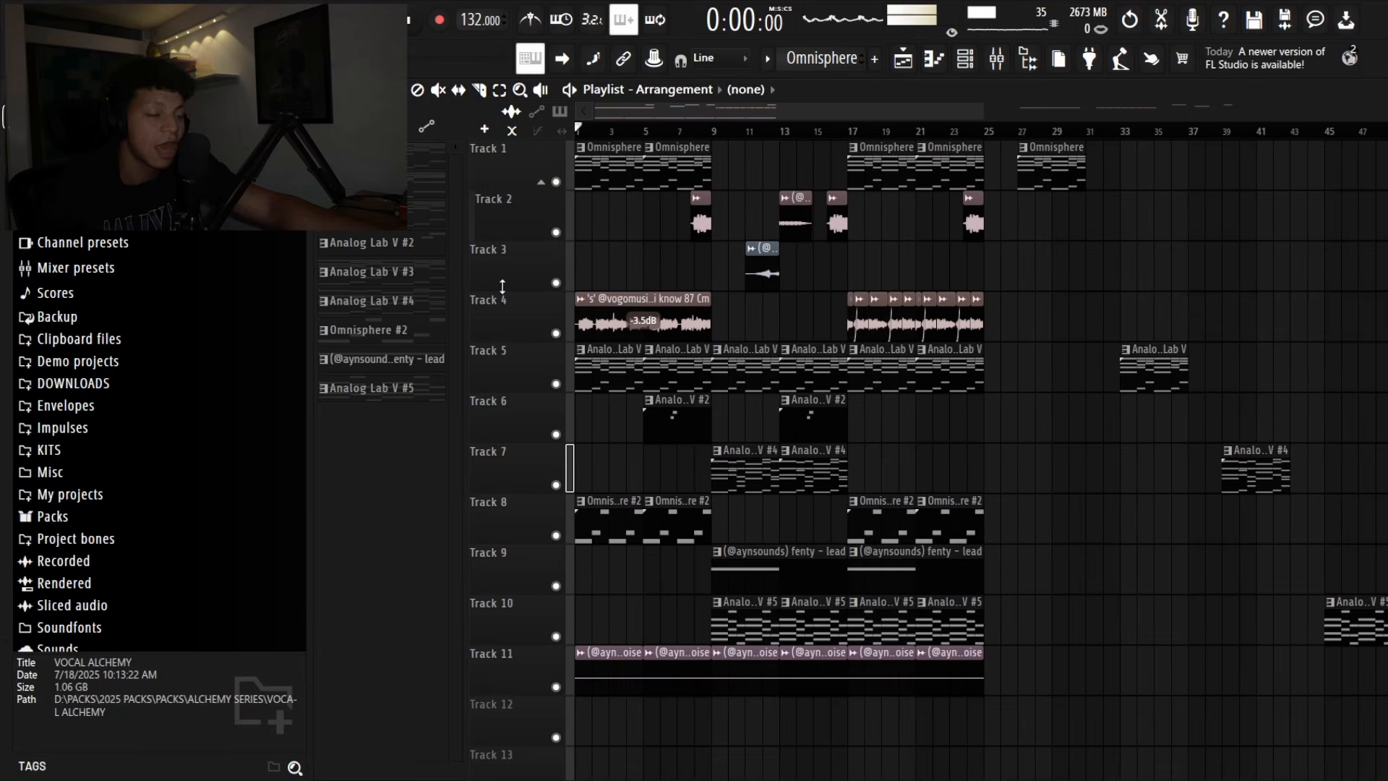
{"action": "scroll", "coordinate": [599, 139], "scroll_direction": "down", "scroll_amount": 4}
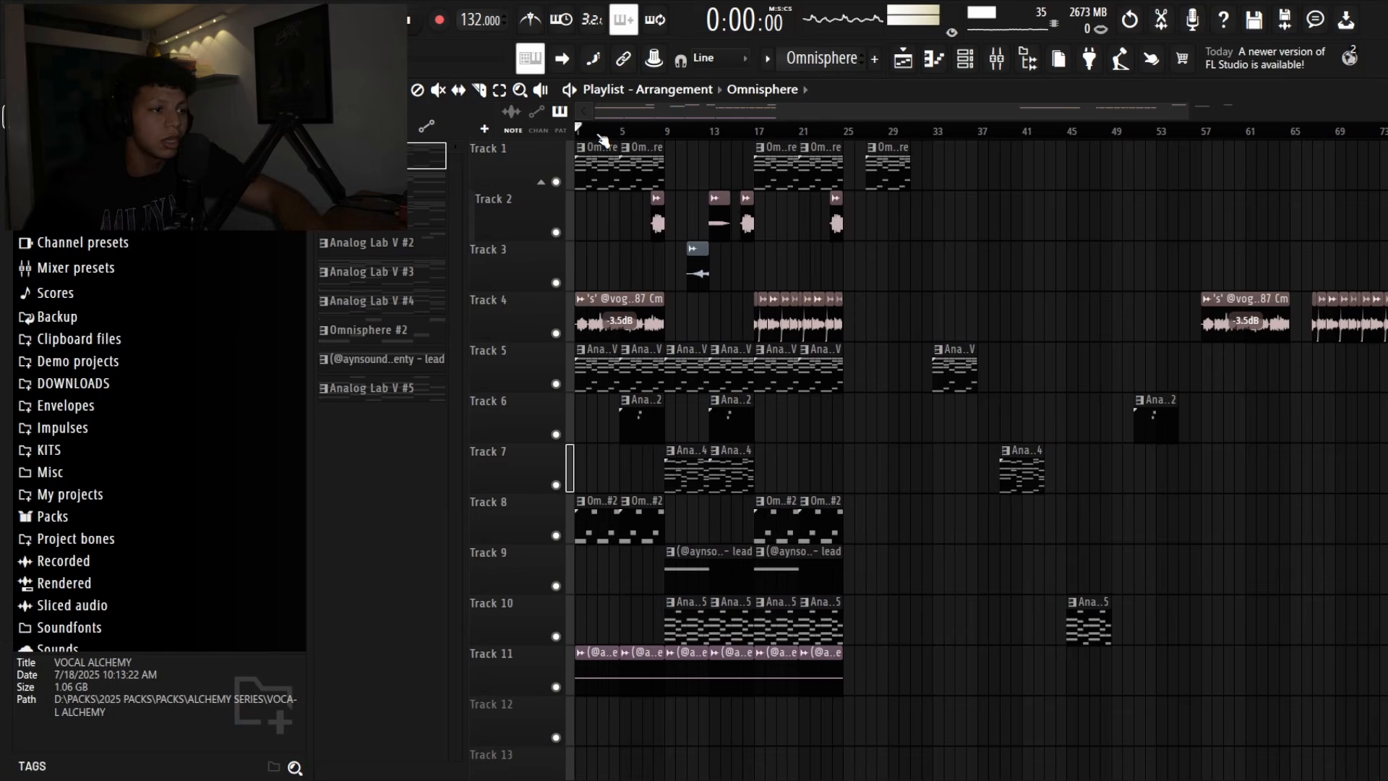
{"action": "scroll", "coordinate": [598, 140], "scroll_direction": "up", "scroll_amount": 4}
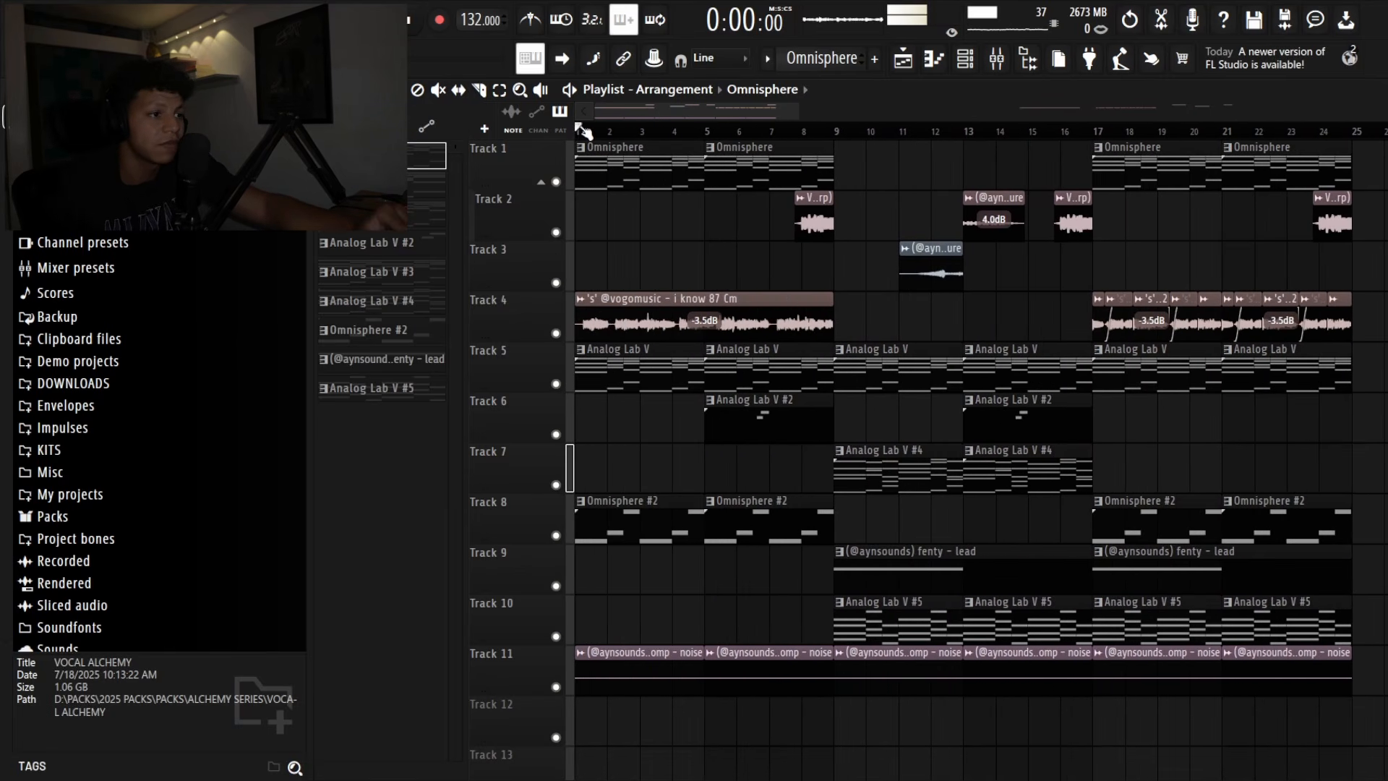
{"action": "scroll", "coordinate": [604, 141], "scroll_direction": "down", "scroll_amount": 2}
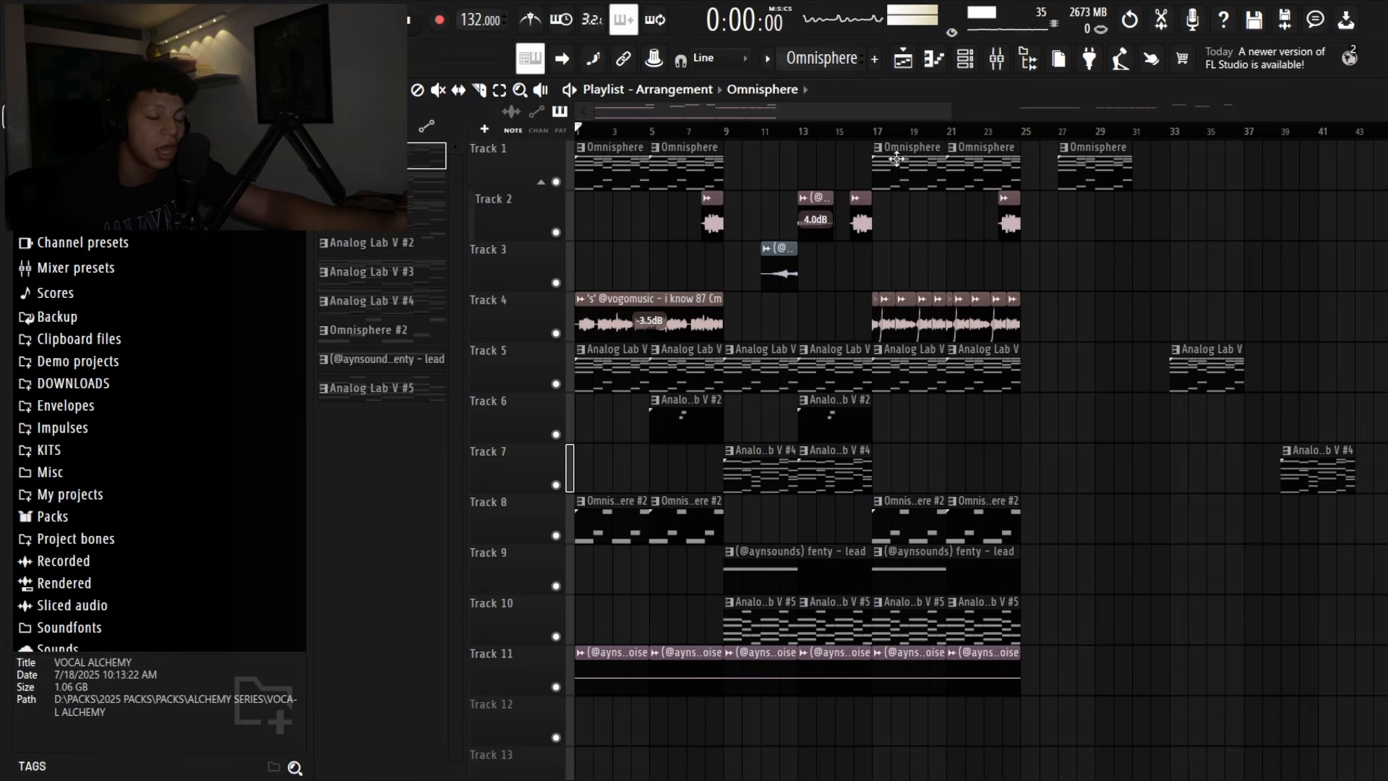
- Add a new Omnisphere instance, switch layer A's oscillator to sample mode and open its soundsource browser
{"action": "left_click", "coordinate": [969, 62]}
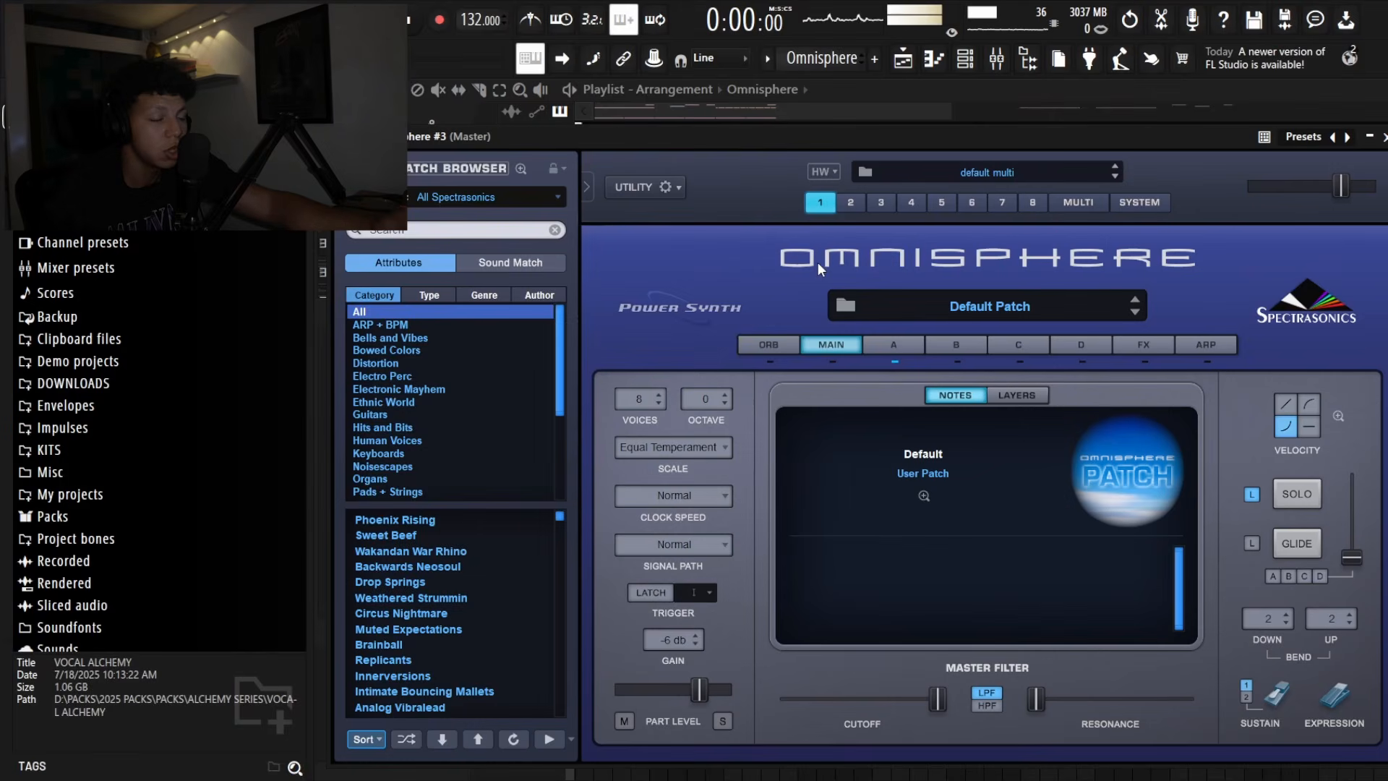
{"action": "left_click", "coordinate": [888, 347]}
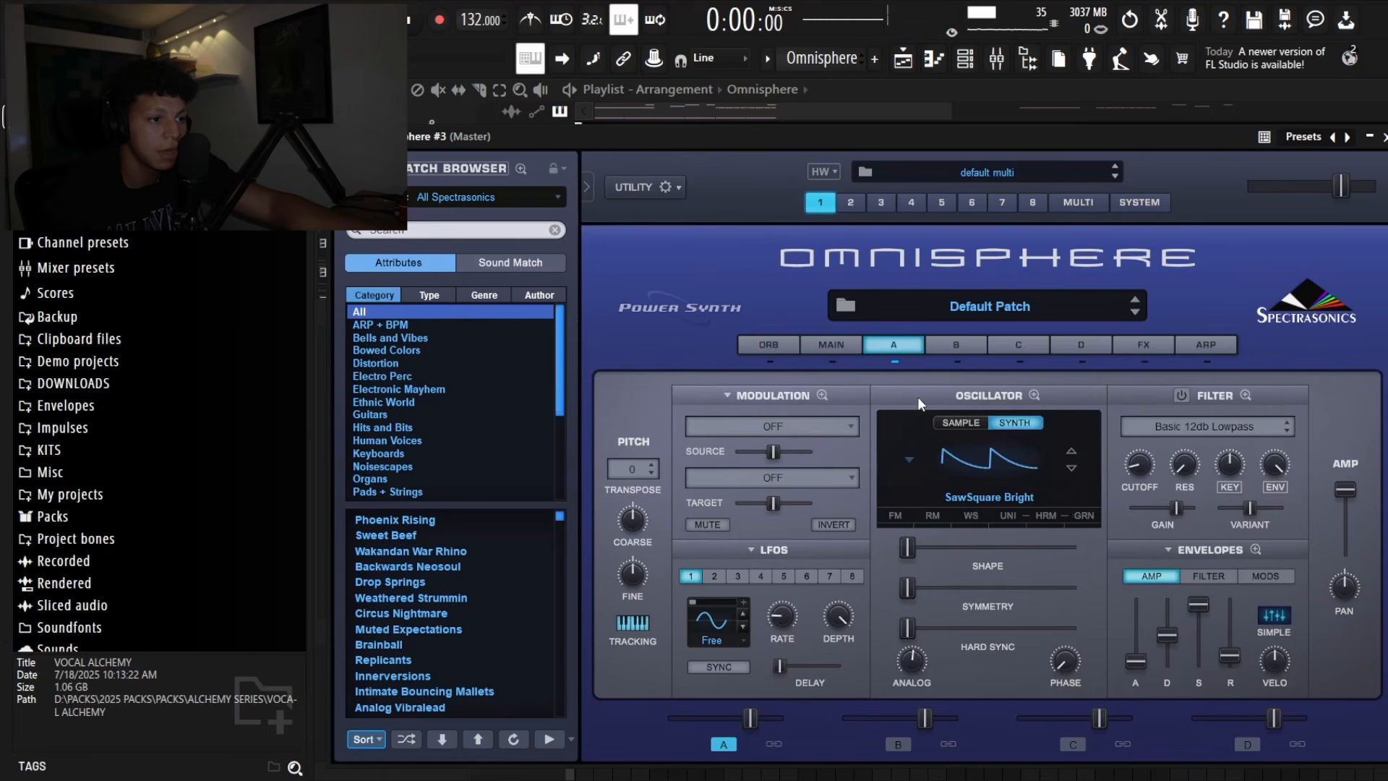
{"action": "left_click", "coordinate": [953, 424]}
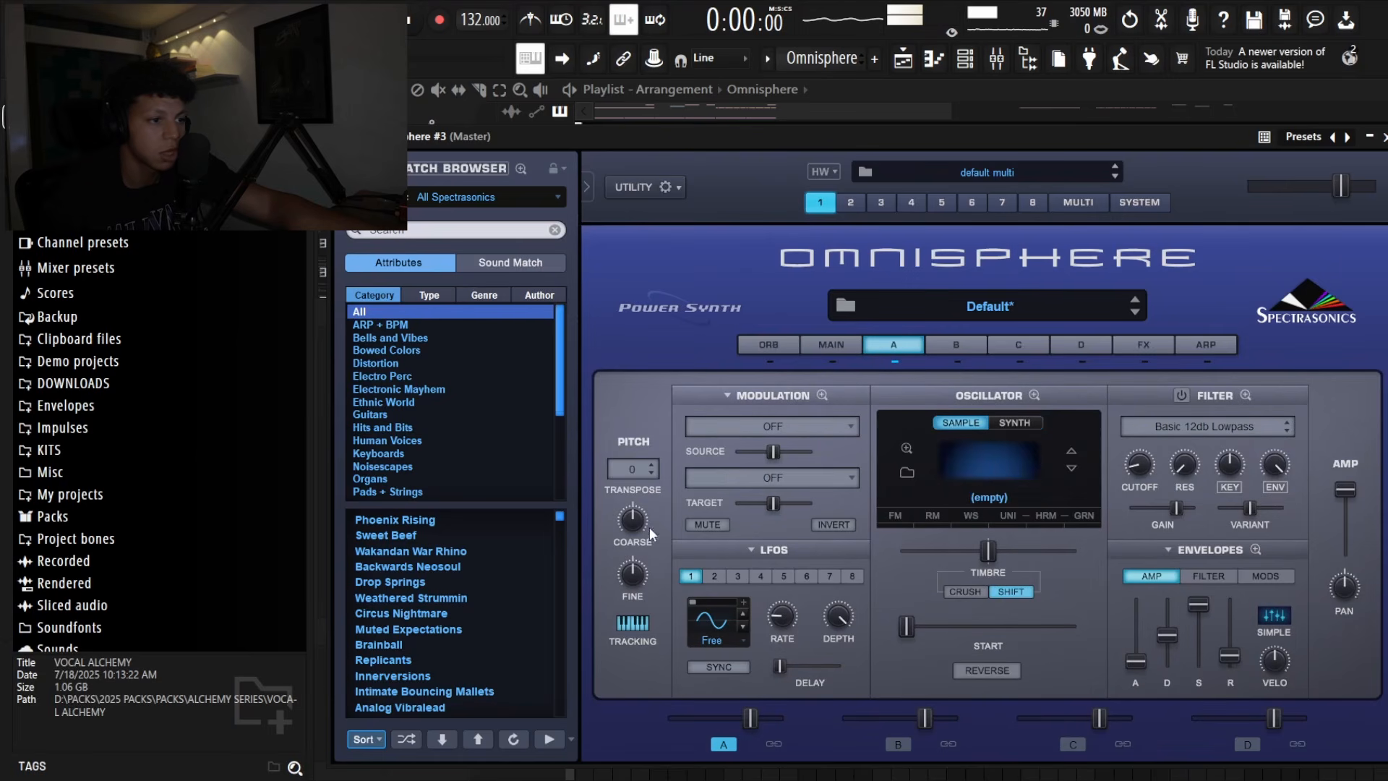
{"action": "left_click", "coordinate": [1005, 470]}
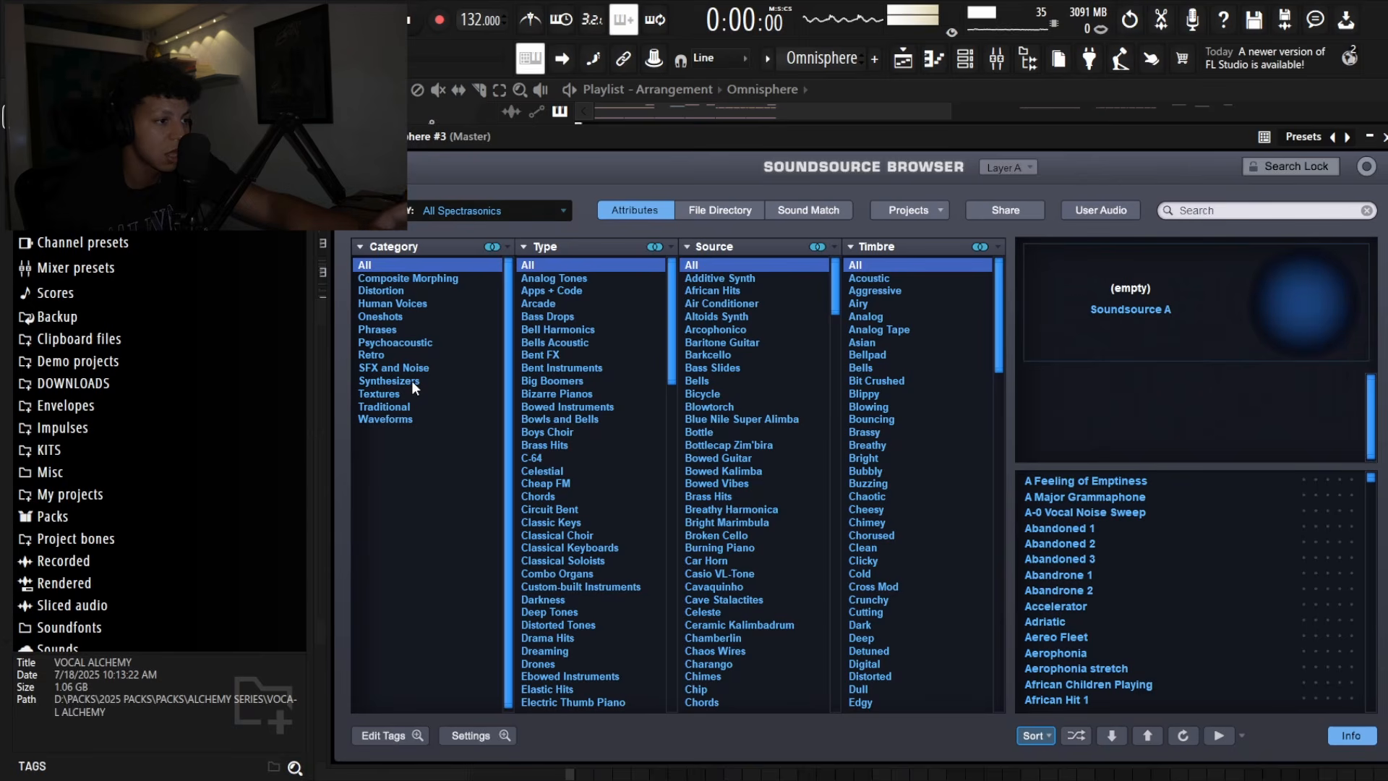
- Browse the Synthesizers category by source, including Roland JD-800/990 and Prophet 5, and close Omnisphere
{"action": "left_click", "coordinate": [391, 381]}
{"action": "scroll", "coordinate": [777, 463], "scroll_direction": "down", "scroll_amount": 4}
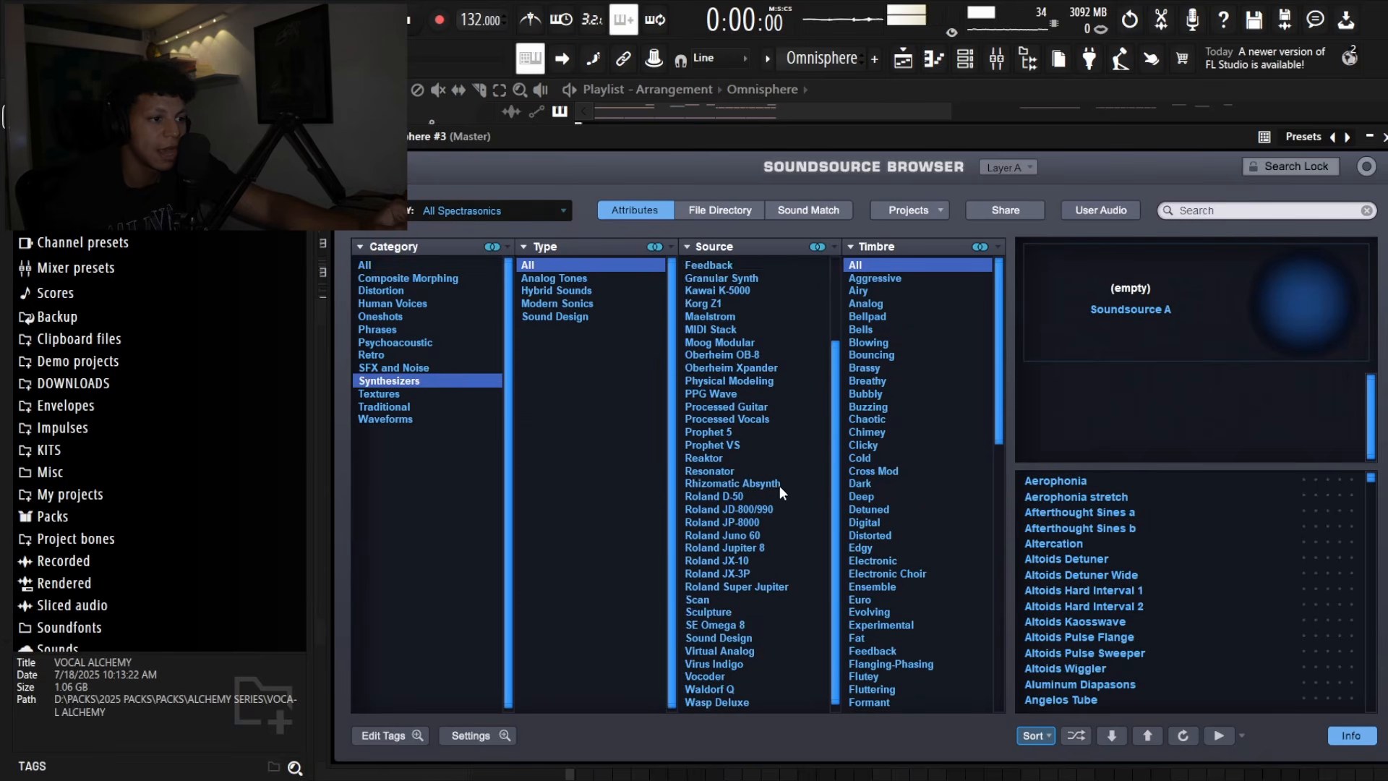
{"action": "scroll", "coordinate": [749, 549], "scroll_direction": "up", "scroll_amount": 4}
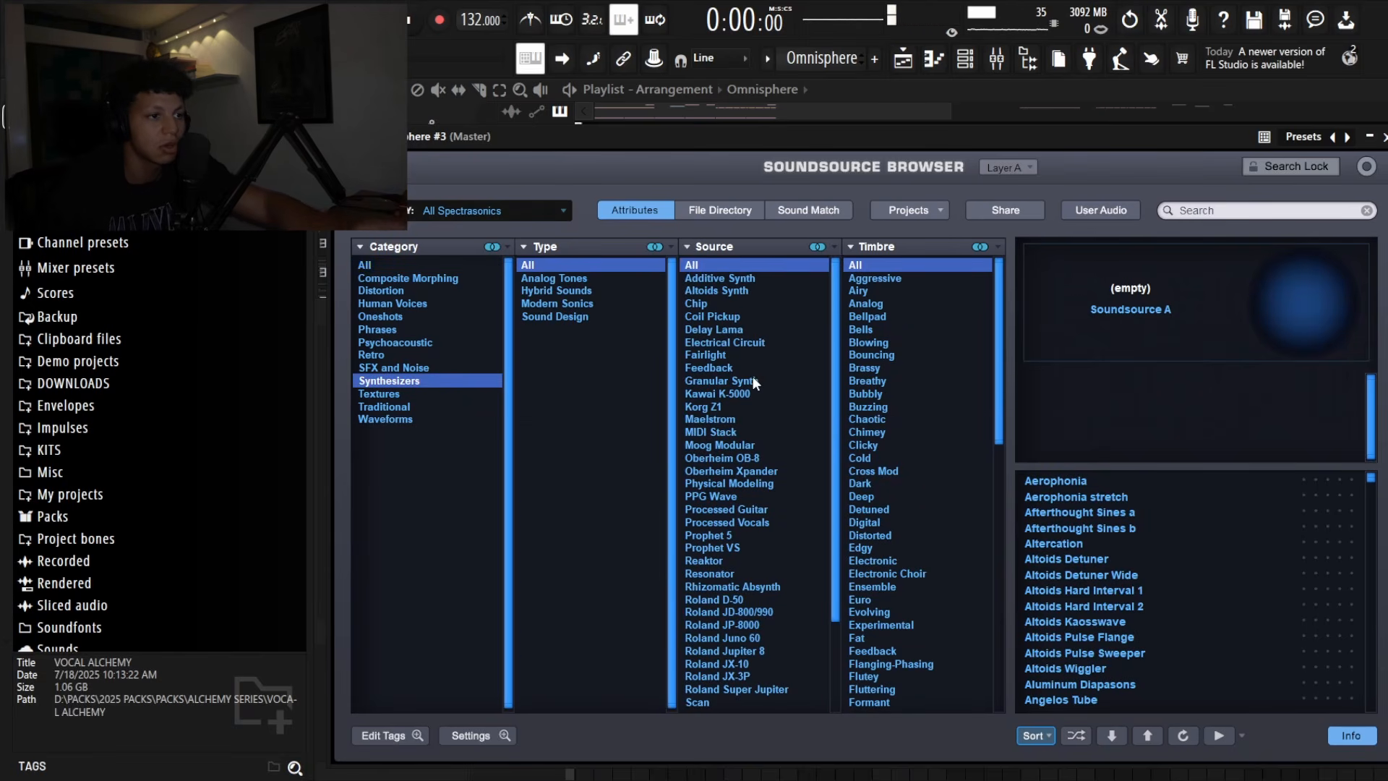
{"action": "scroll", "coordinate": [753, 376], "scroll_direction": "down", "scroll_amount": 4}
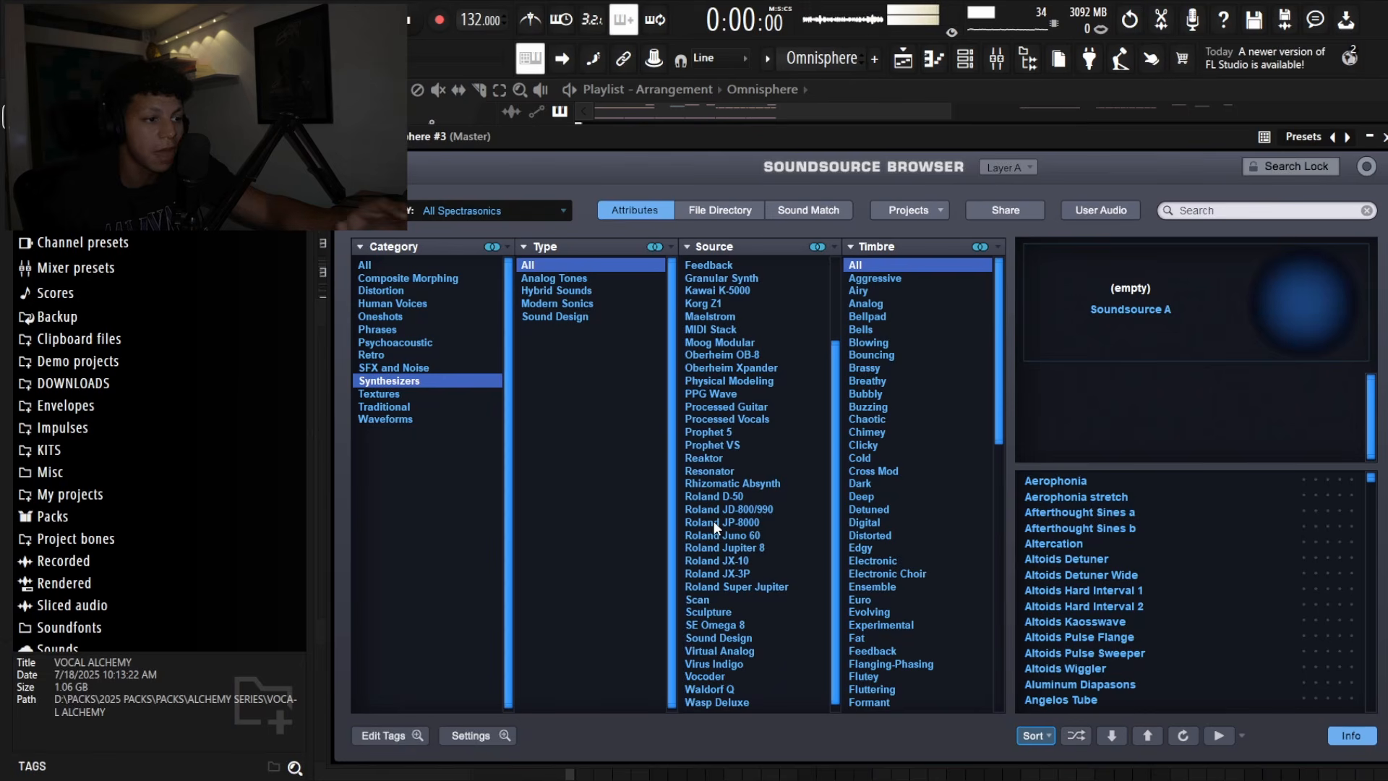
{"action": "left_click", "coordinate": [737, 535]}
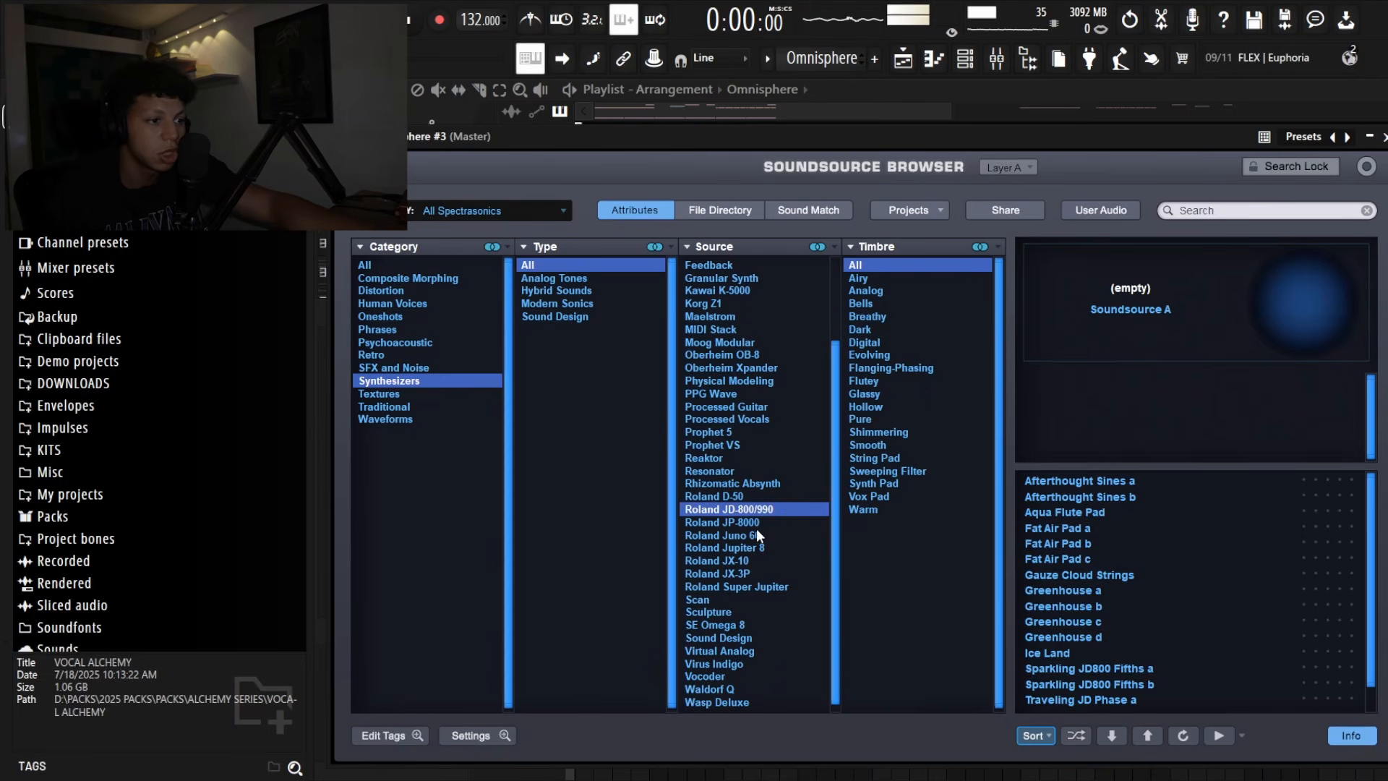
{"action": "left_click", "coordinate": [714, 433]}
{"action": "scroll", "coordinate": [765, 593], "scroll_direction": "down", "scroll_amount": 1}
{"action": "key", "text": "Escape"}
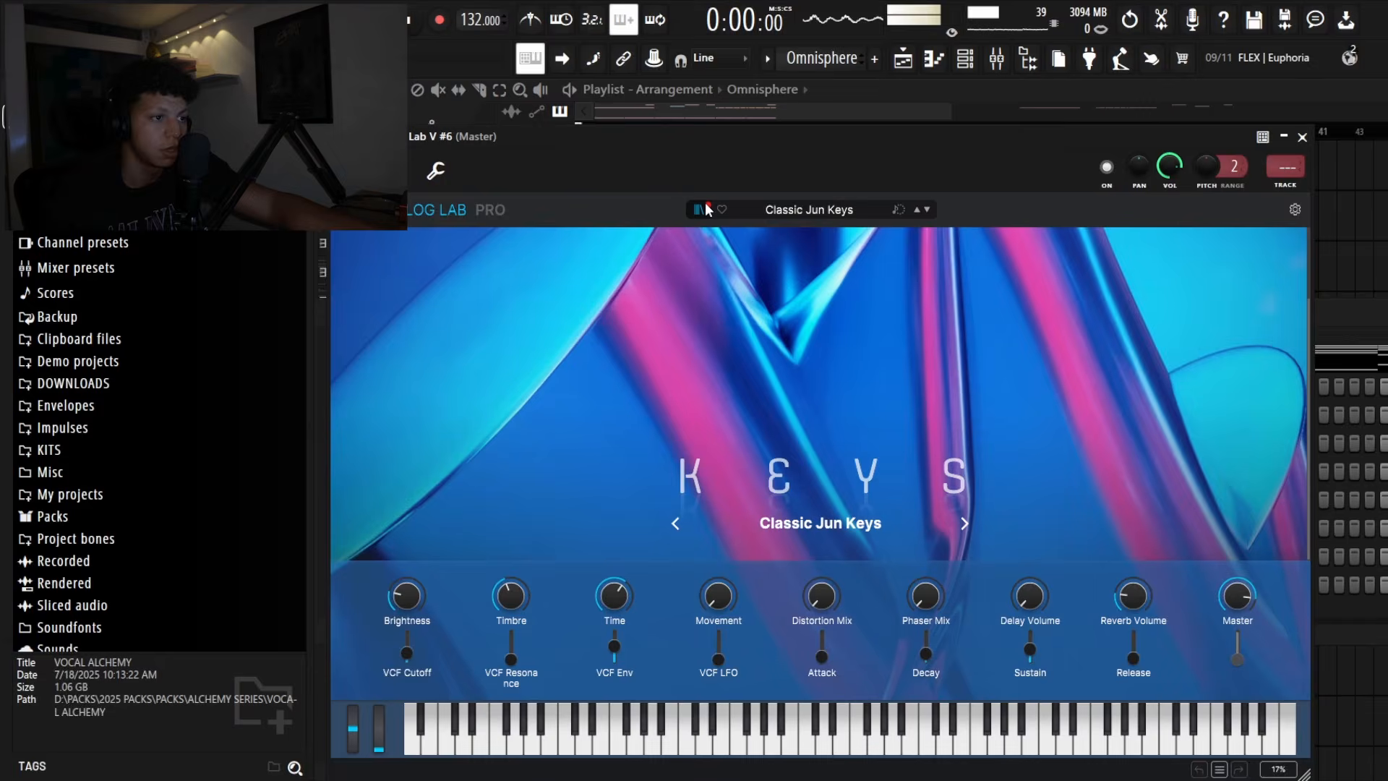
- Open the preset browser of Analog Lab V #6 and filter the presets by the Jun-6 instrument
{"action": "left_click", "coordinate": [698, 208]}
{"action": "left_click", "coordinate": [390, 283]}
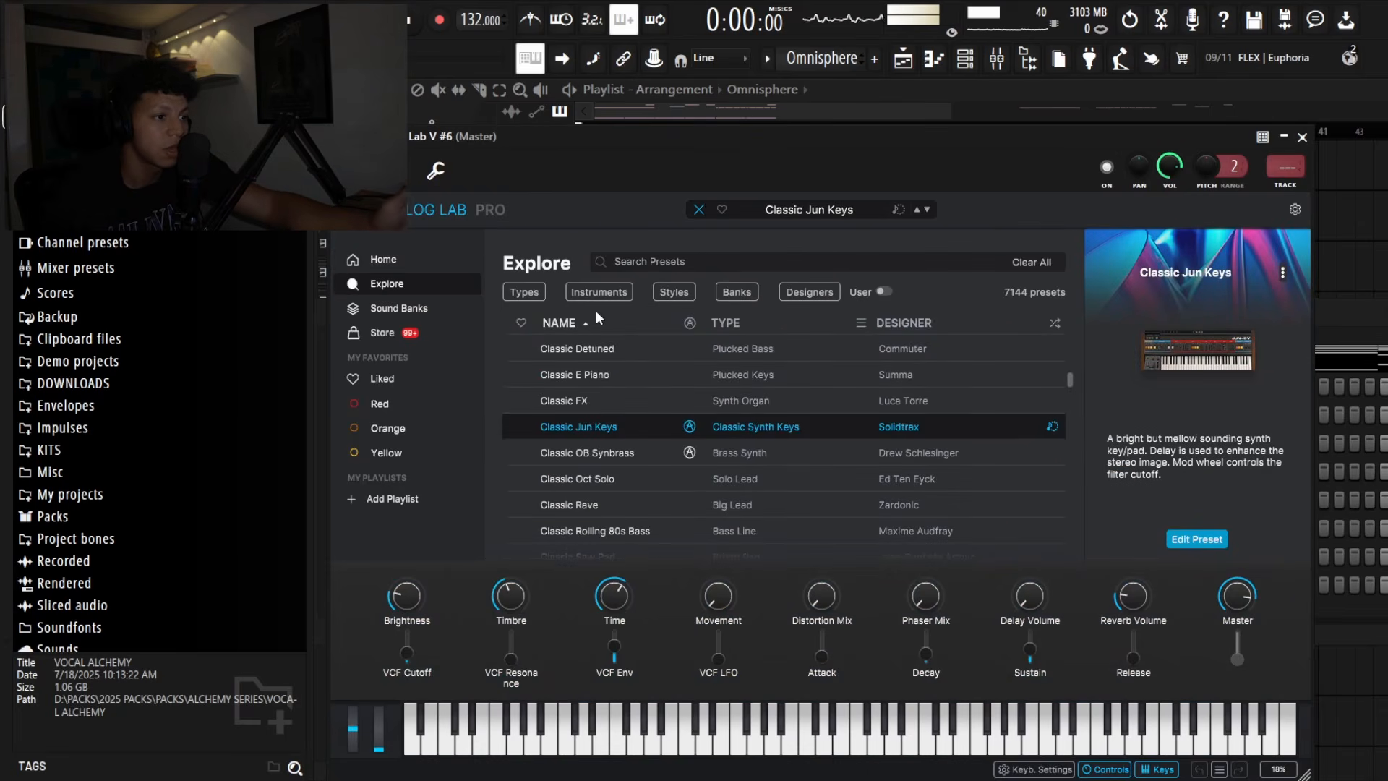
{"action": "left_click", "coordinate": [594, 291]}
{"action": "scroll", "coordinate": [662, 423], "scroll_direction": "down", "scroll_amount": 2}
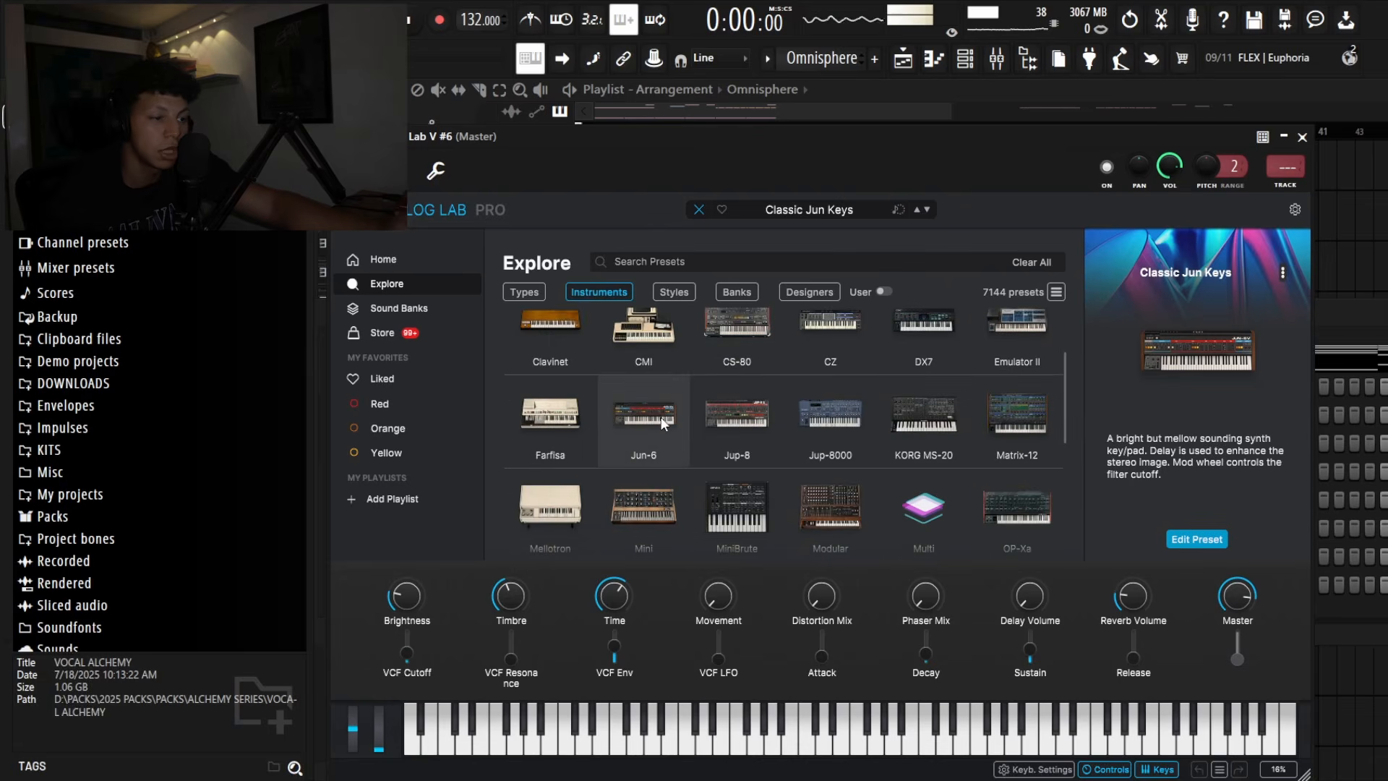
{"action": "scroll", "coordinate": [829, 492], "scroll_direction": "down", "scroll_amount": 4}
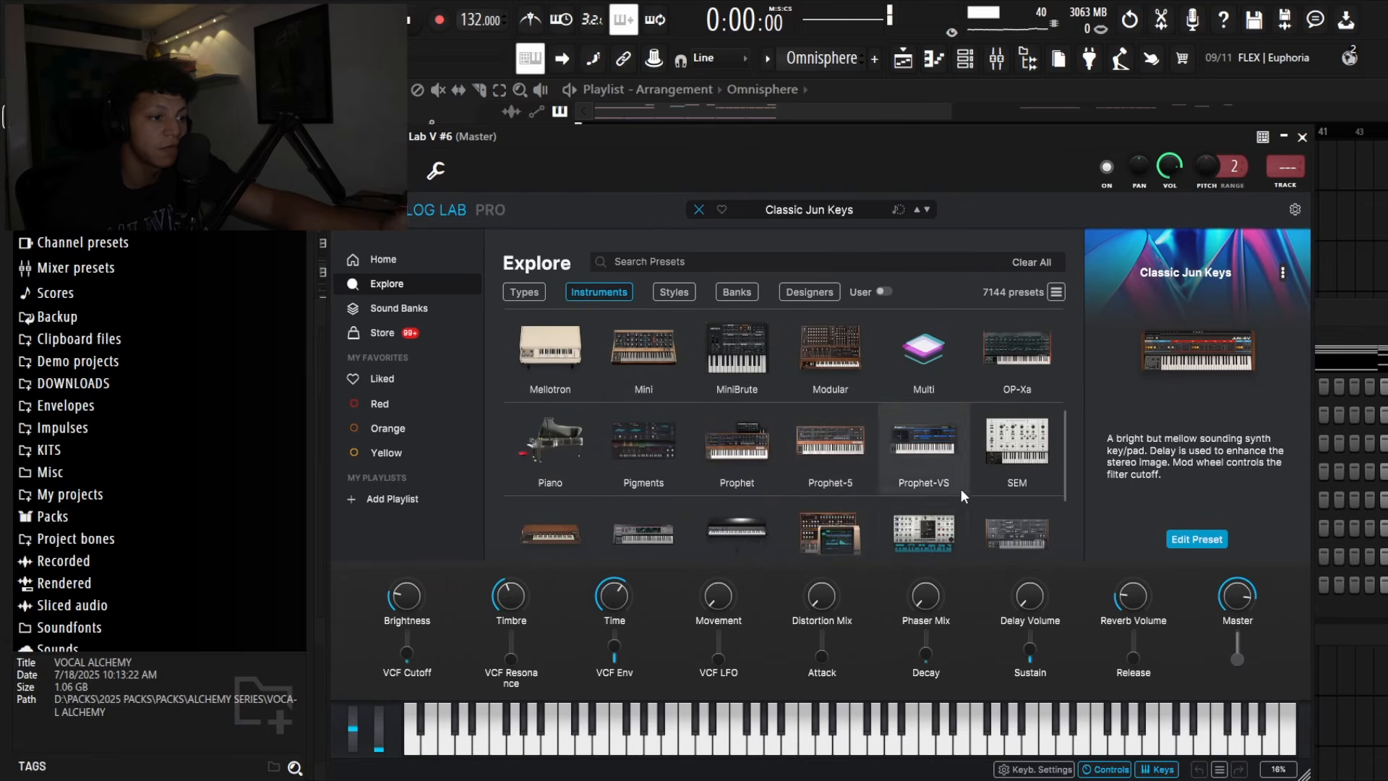
{"action": "scroll", "coordinate": [645, 362], "scroll_direction": "up", "scroll_amount": 3}
{"action": "left_click", "coordinate": [645, 341]}
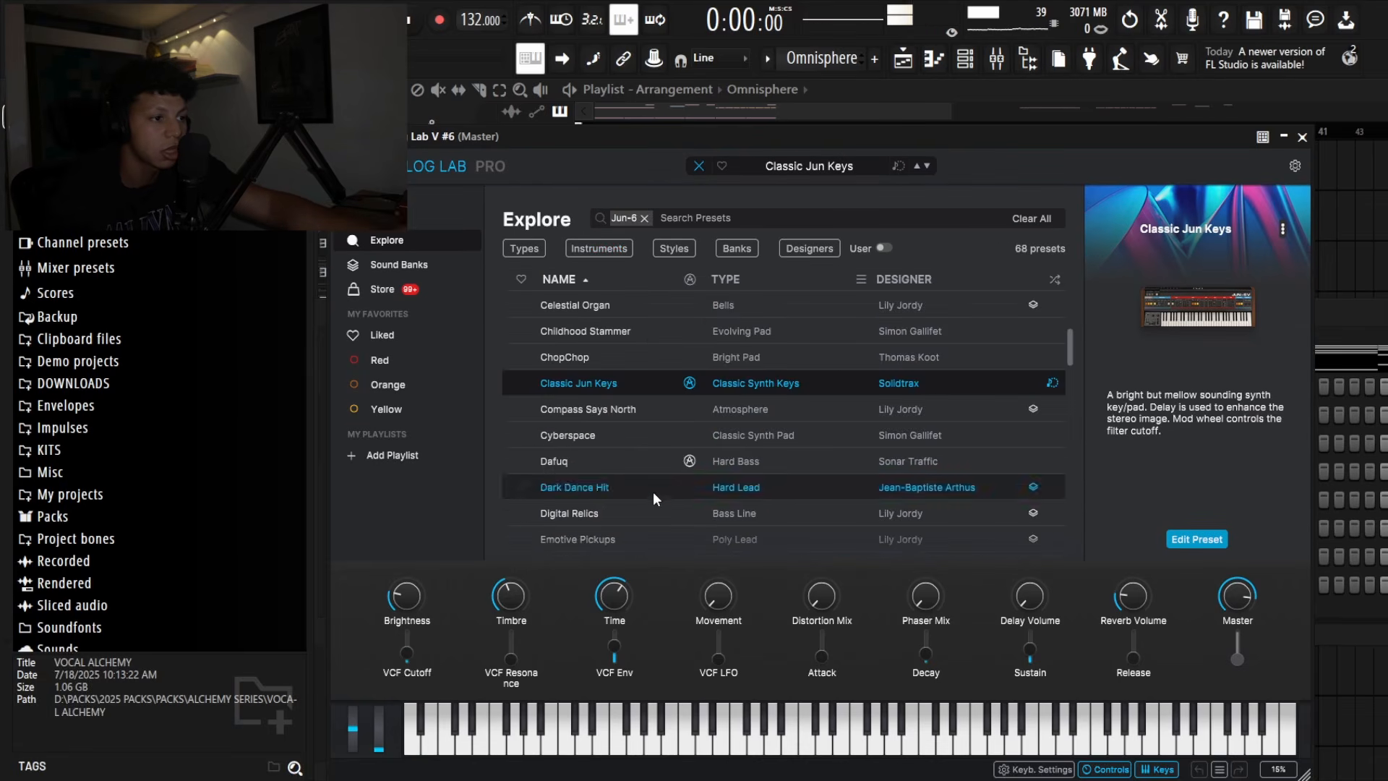
- Load the Pulsar ambient pad preset from the Jun-6 list and mark it as a favorite
{"action": "scroll", "coordinate": [752, 441], "scroll_direction": "down", "scroll_amount": 3}
{"action": "scroll", "coordinate": [831, 398], "scroll_direction": "down", "scroll_amount": 9}
{"action": "scroll", "coordinate": [793, 423], "scroll_direction": "up", "scroll_amount": 1}
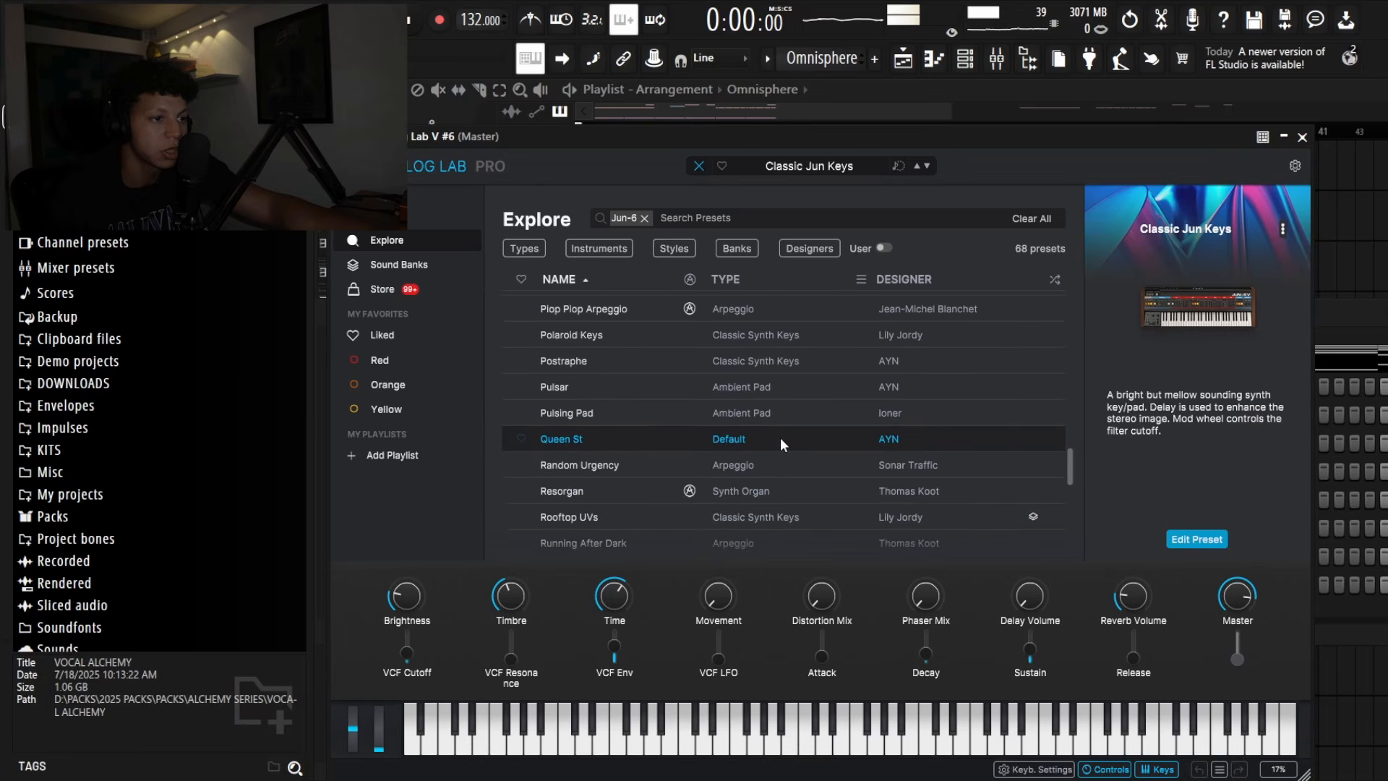
{"action": "left_click", "coordinate": [761, 387]}
{"action": "left_click_drag", "start_coordinate": [808, 145], "coordinate": [820, 141]}
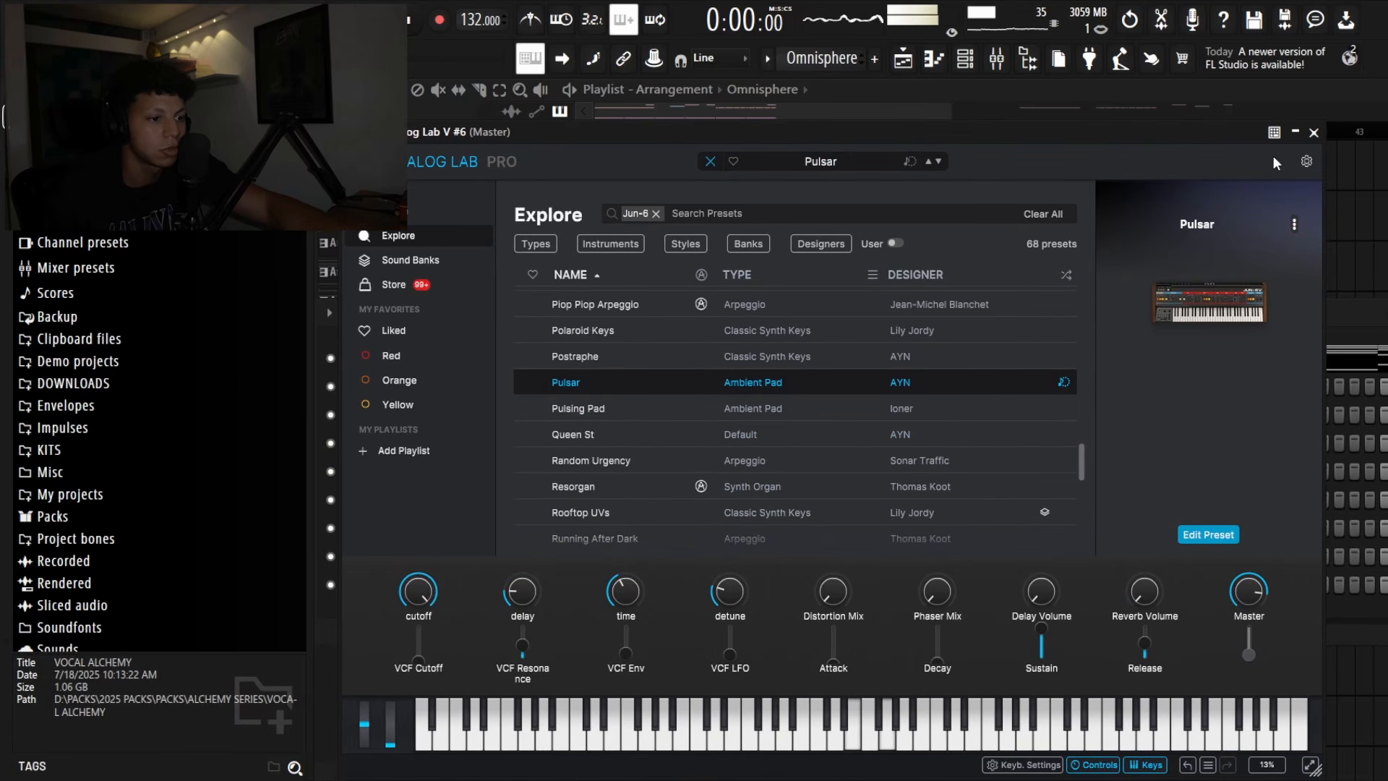
{"action": "left_click", "coordinate": [533, 383]}
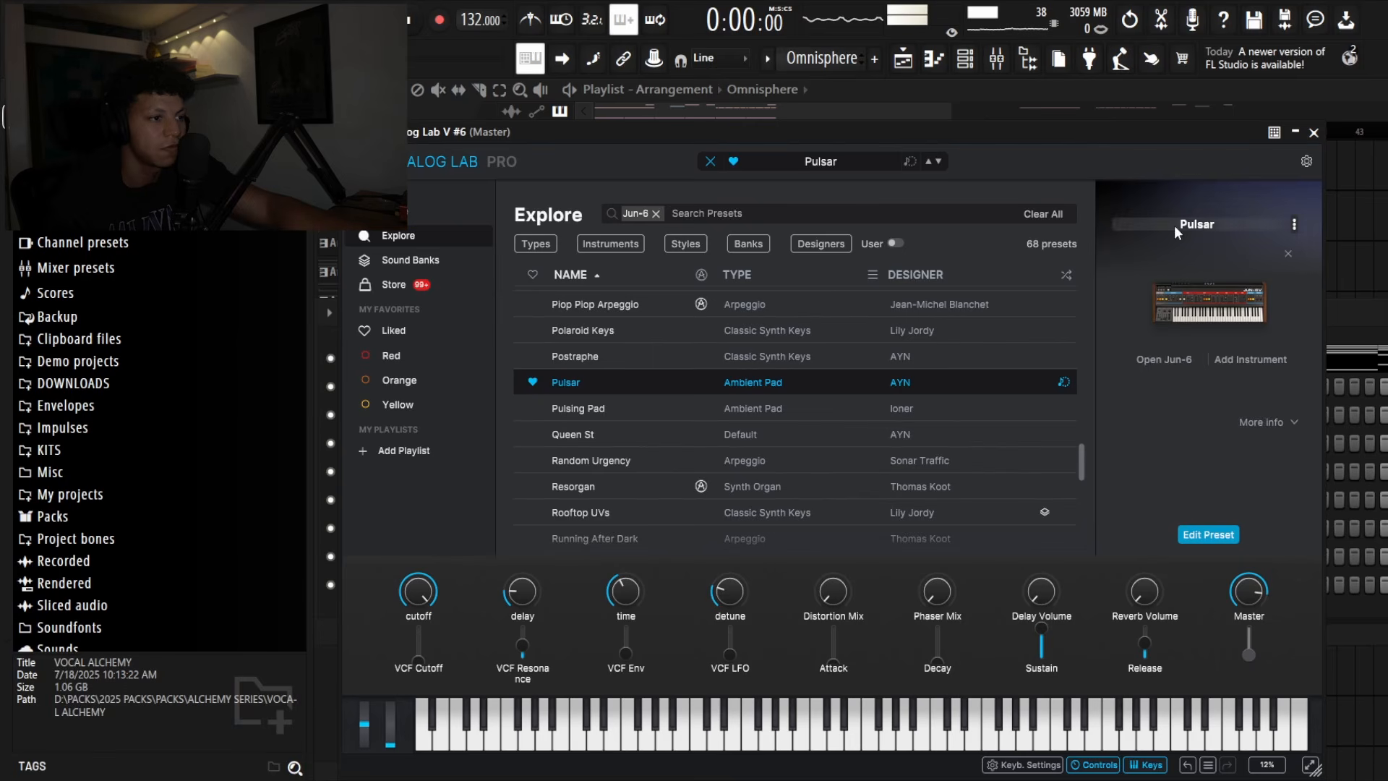
- Close the synth window and delete the Analog Lab V #6 channel
{"action": "left_click", "coordinate": [1314, 134]}
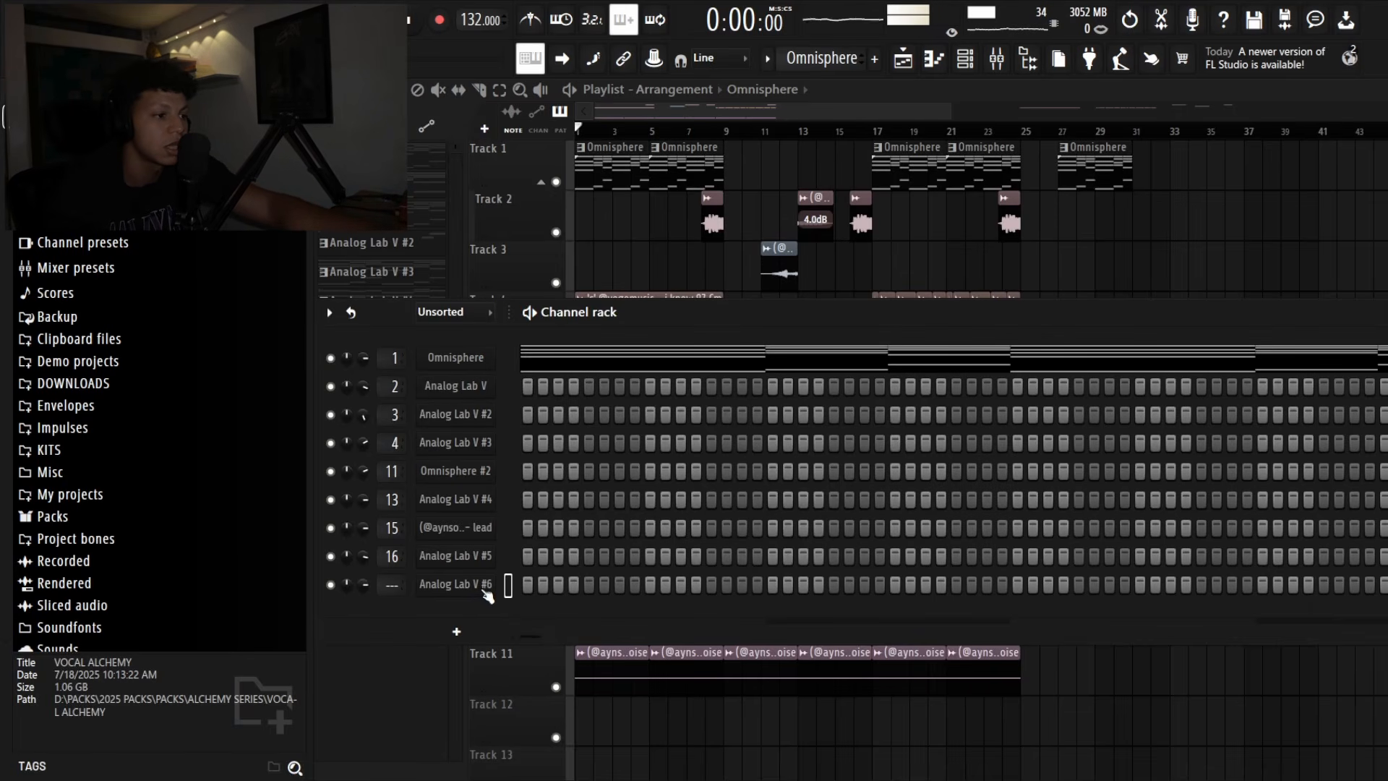
{"action": "key", "text": "alt+Delete"}
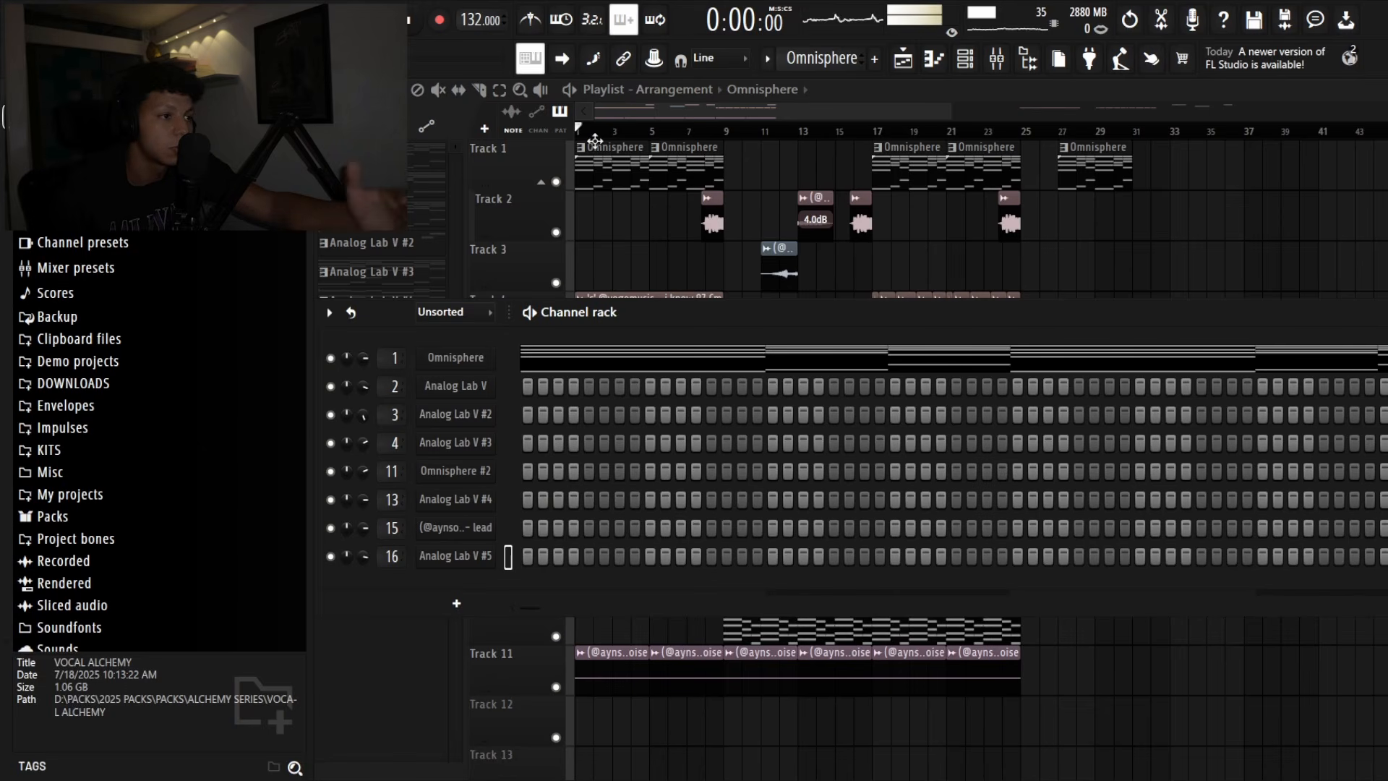
- Open the Omnisphere pattern from Track 1 in the piano roll, examine its bass and chord notes, and play it back
{"action": "double_click", "coordinate": [600, 166]}
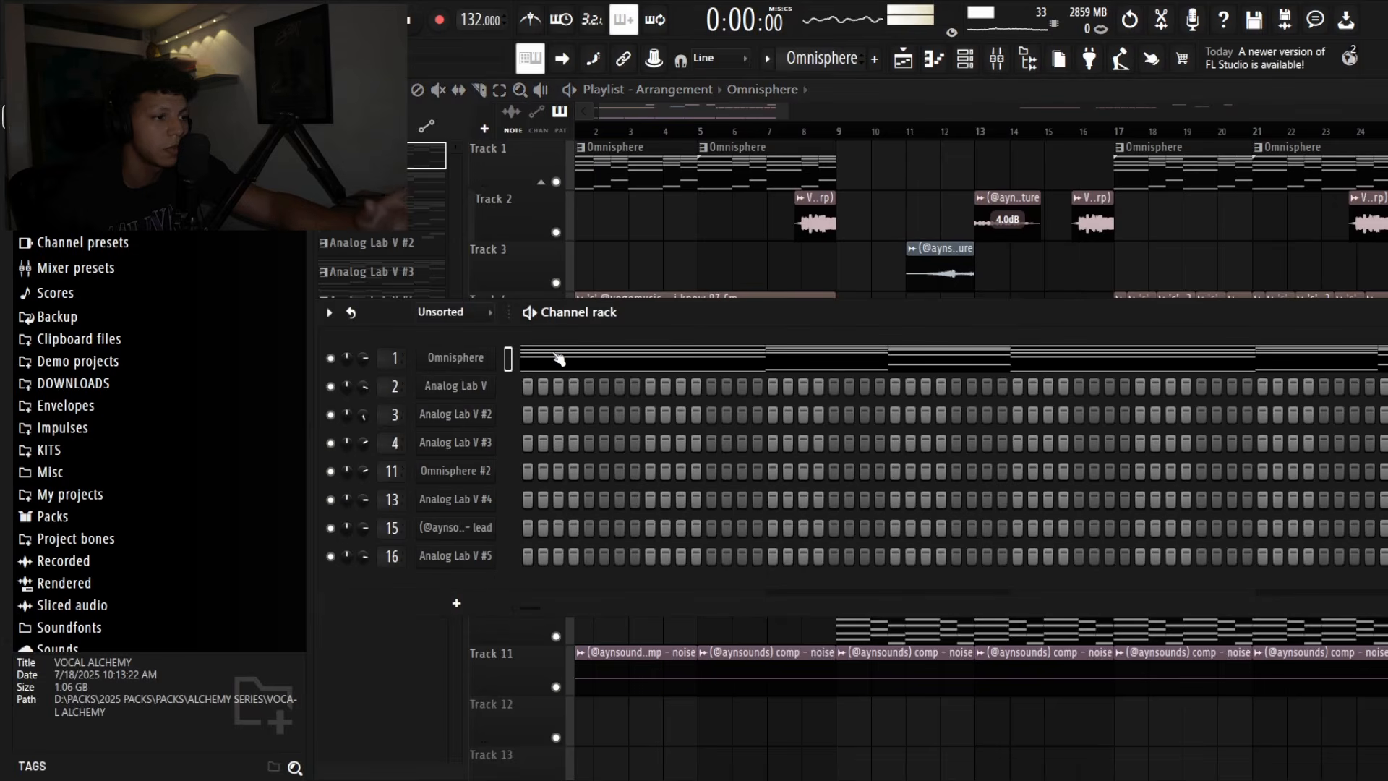
{"action": "left_click", "coordinate": [520, 339]}
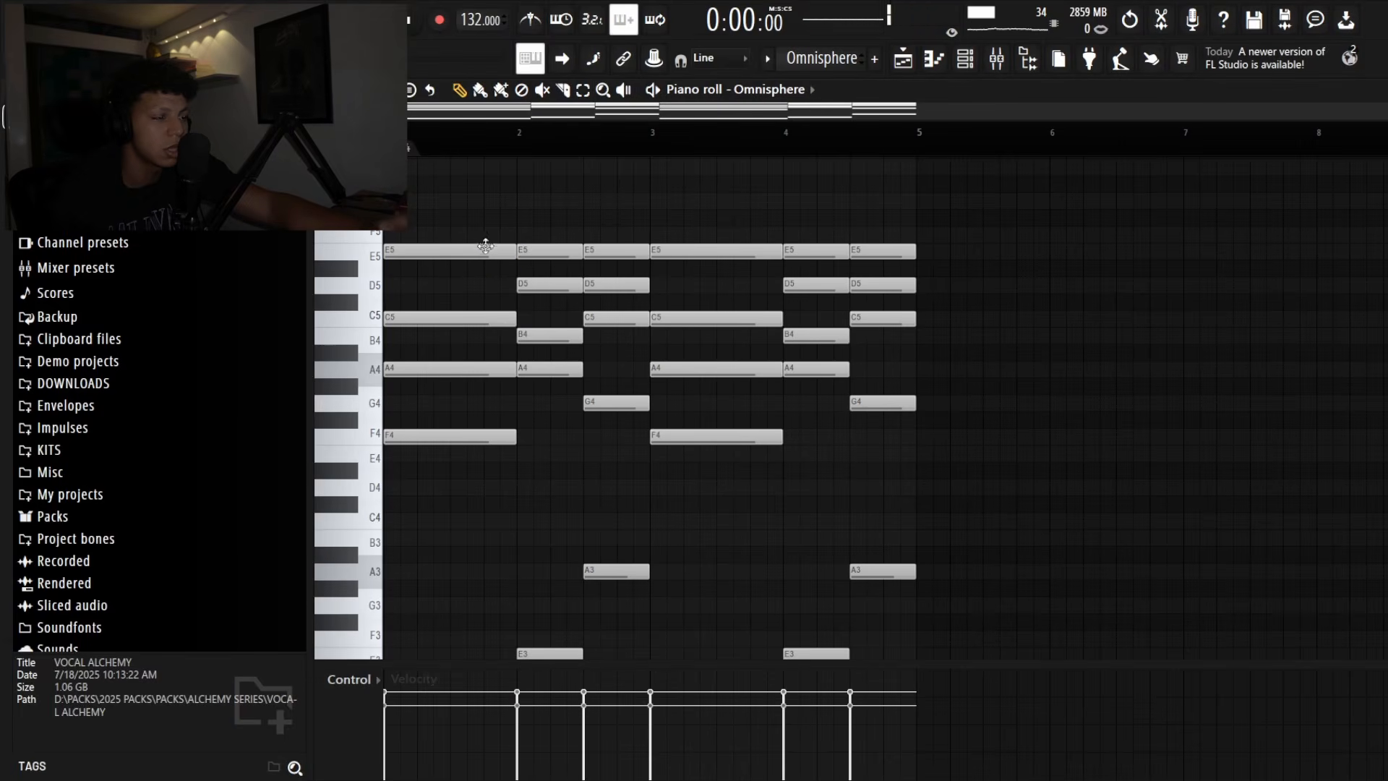
{"action": "scroll", "coordinate": [568, 395], "scroll_direction": "down", "scroll_amount": 4}
{"action": "left_click", "coordinate": [497, 538]}
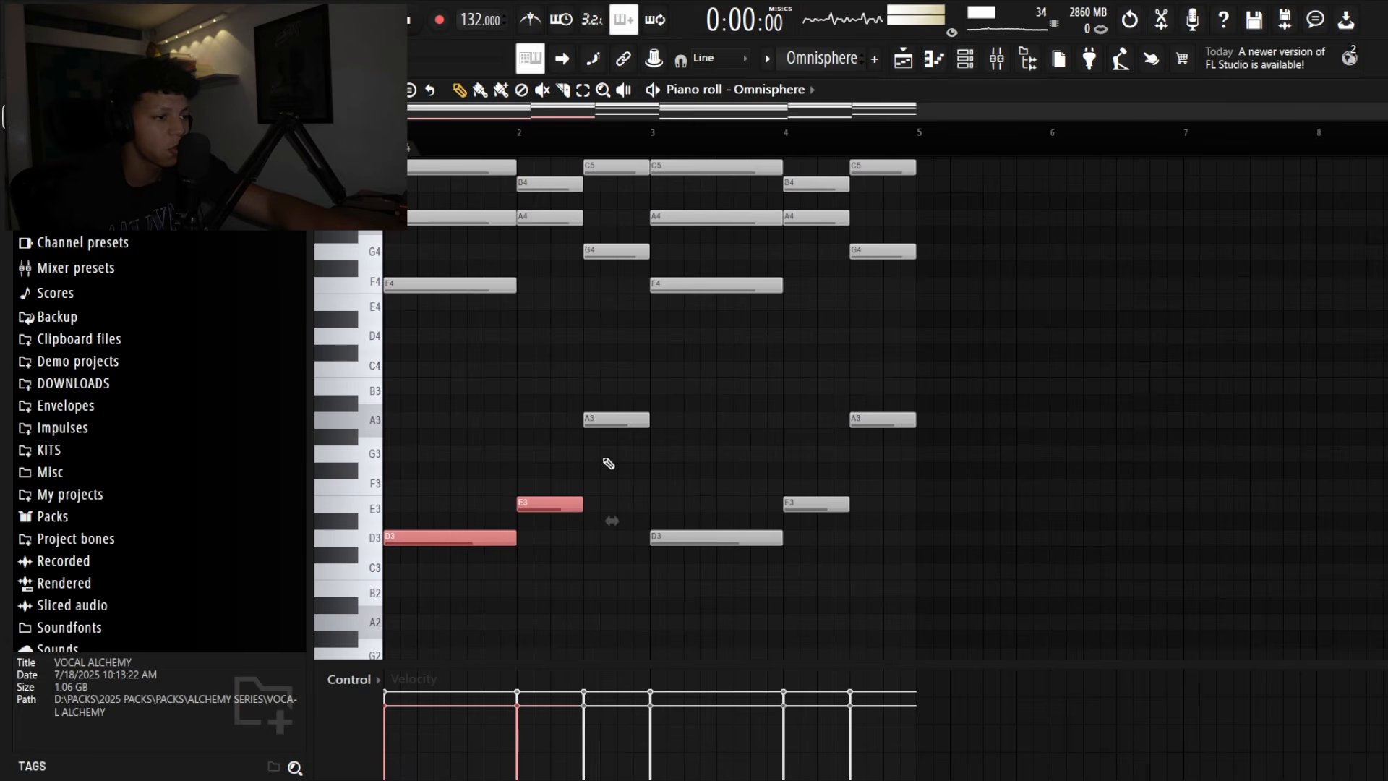
{"action": "left_click", "coordinate": [940, 468]}
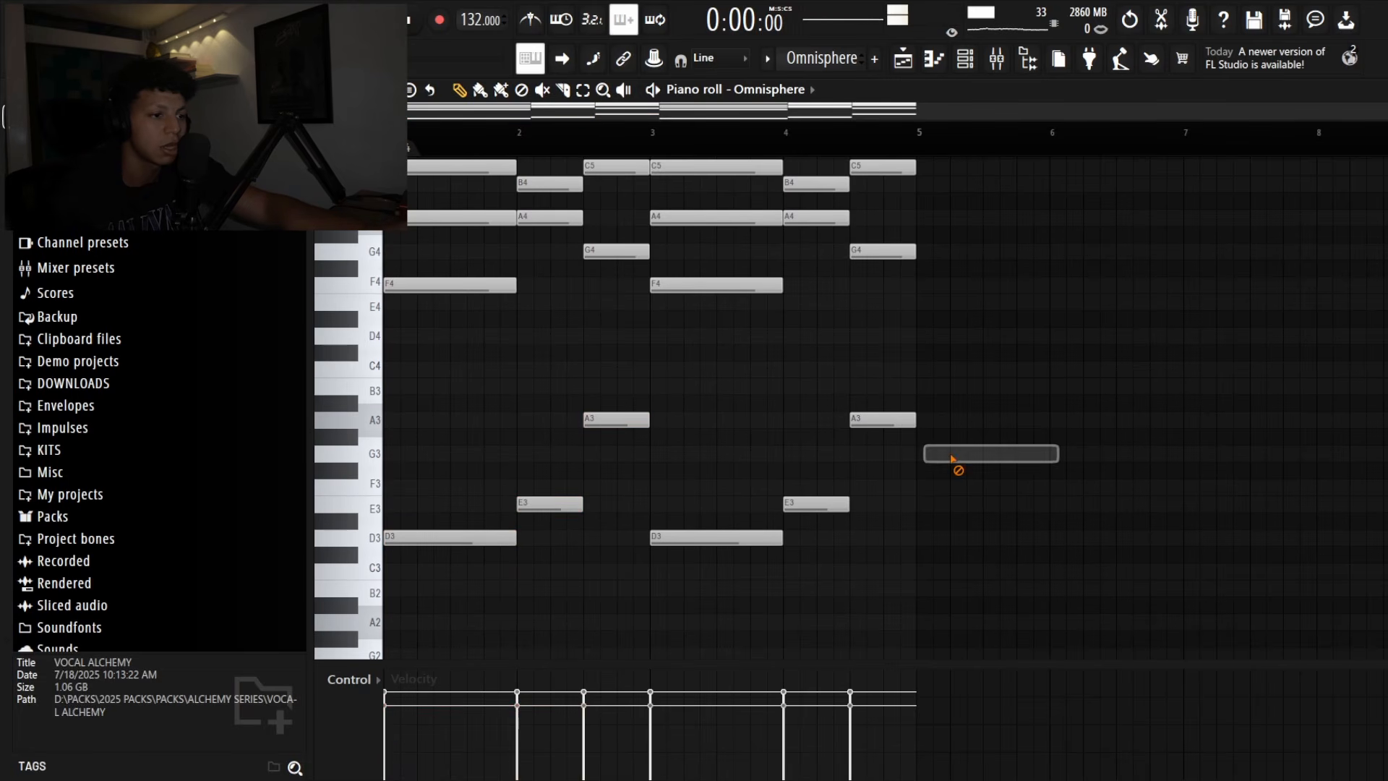
{"action": "scroll", "coordinate": [496, 354], "scroll_direction": "up", "scroll_amount": 3}
{"action": "key", "text": "space"}
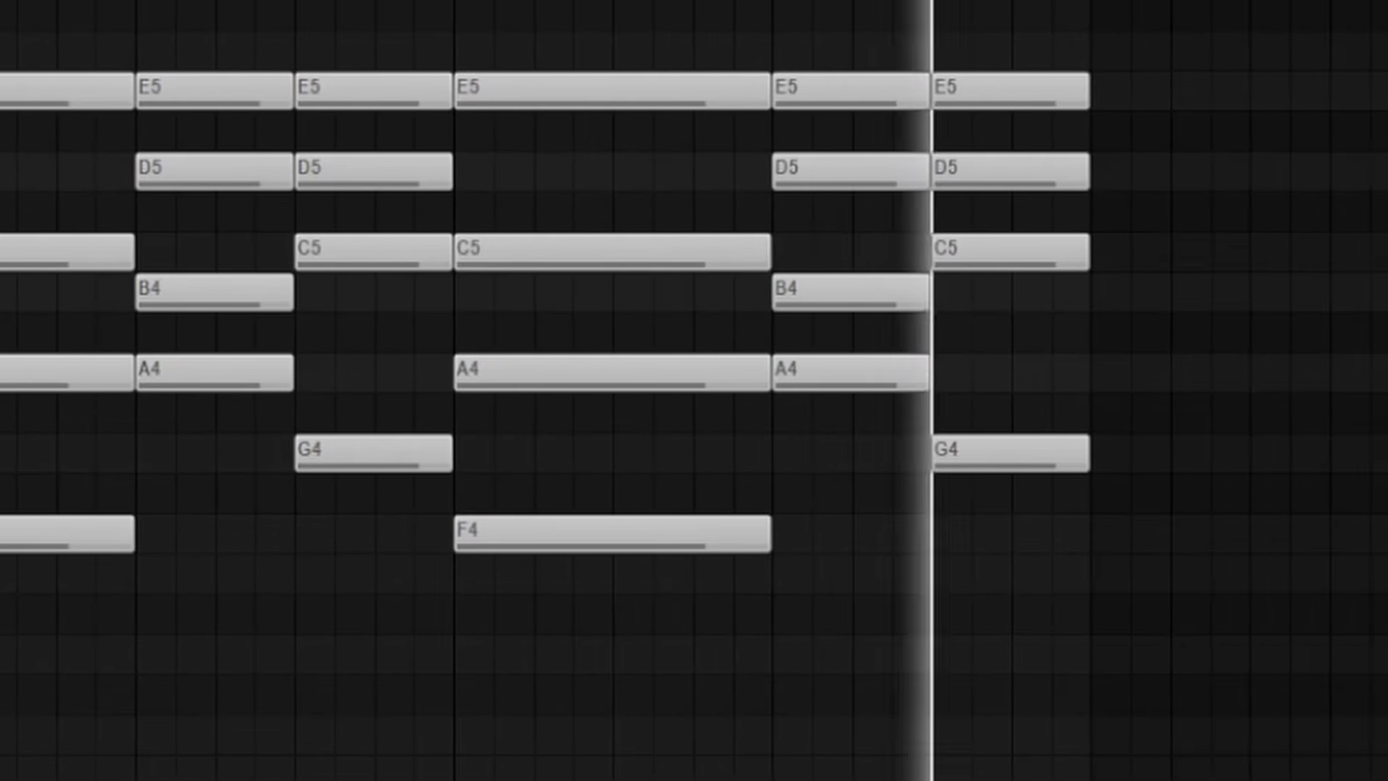
{"action": "key", "text": "space"}
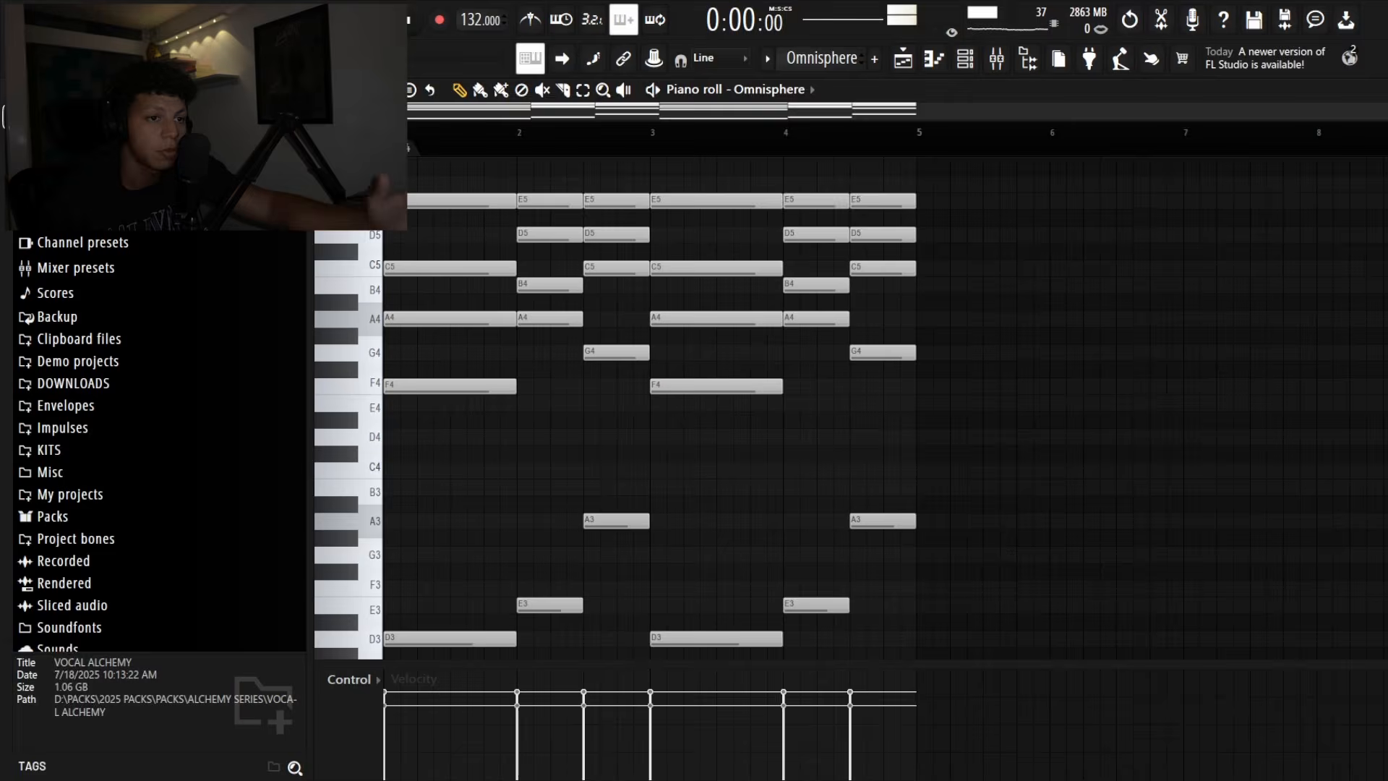
- Open the Analog Lab V pattern in the piano roll, examine its first chord and play the part back
{"action": "key", "text": "F7"}
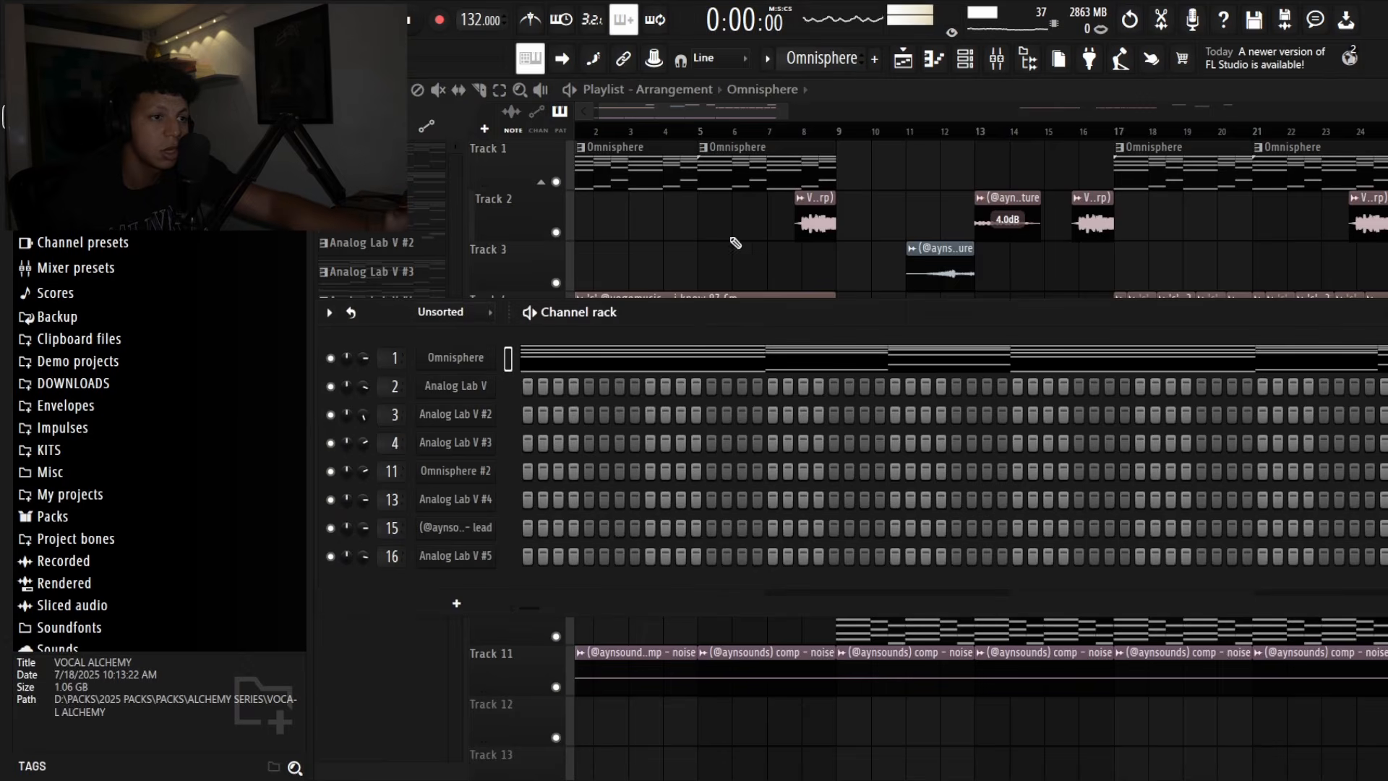
{"action": "key", "text": "F6"}
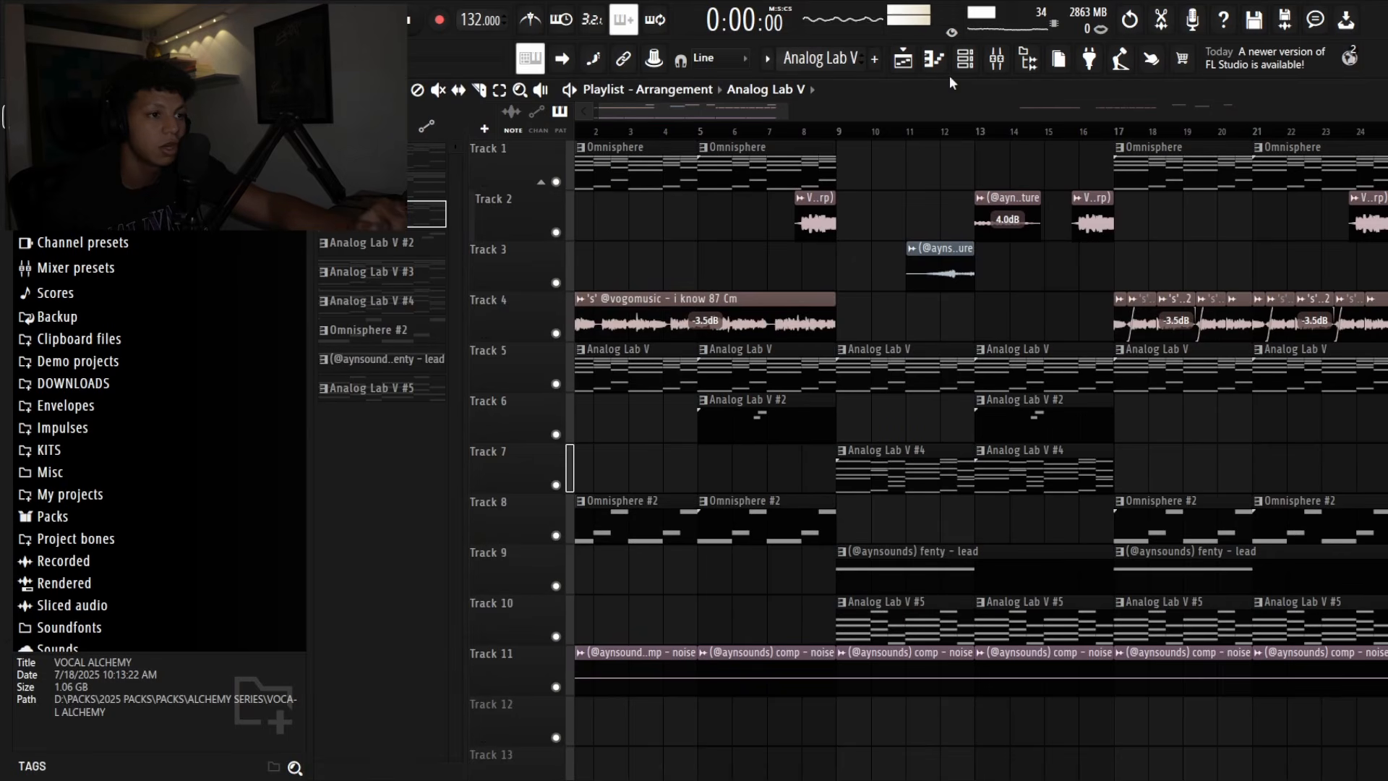
{"action": "key", "text": "F6"}
{"action": "key", "text": "F7"}
{"action": "left_click_drag", "start_coordinate": [446, 224], "coordinate": [470, 552]}
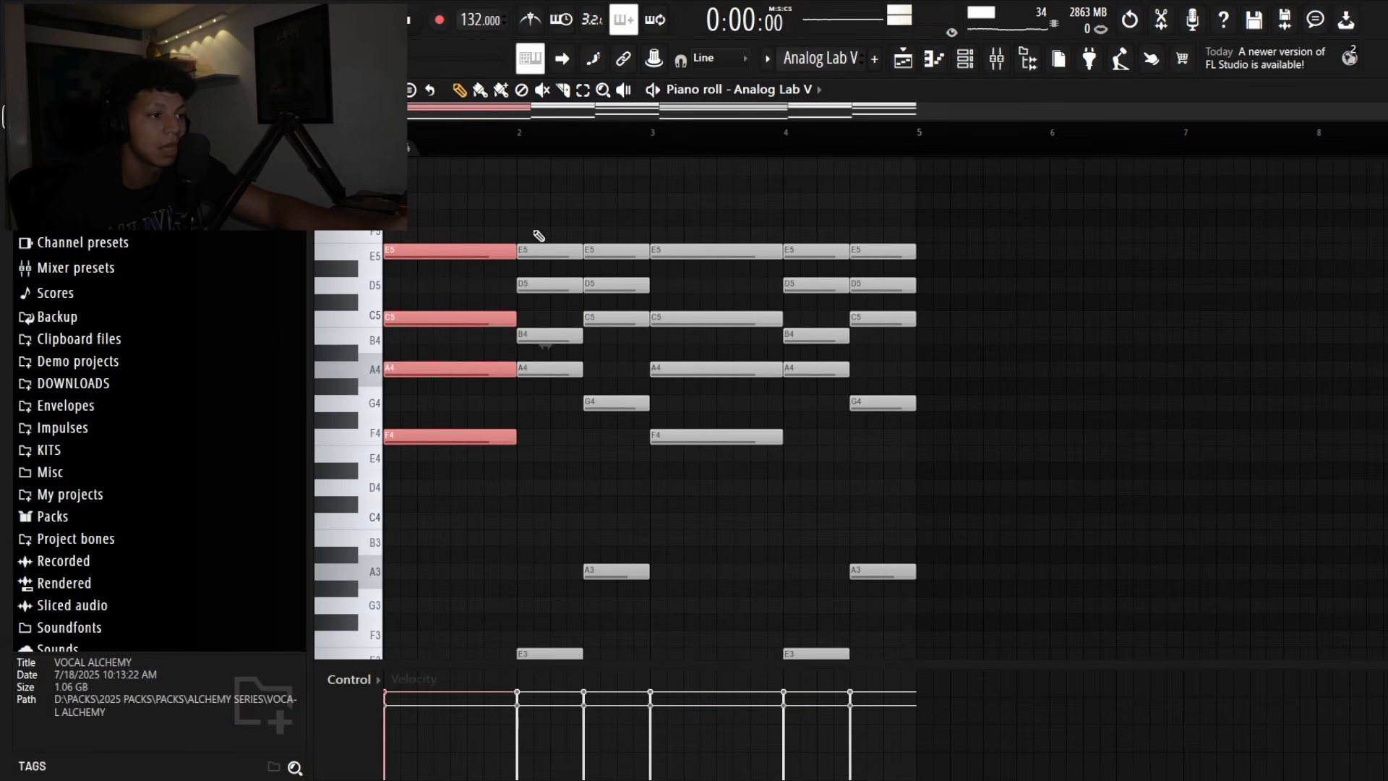
{"action": "left_click", "coordinate": [424, 188]}
{"action": "key", "text": "space"}
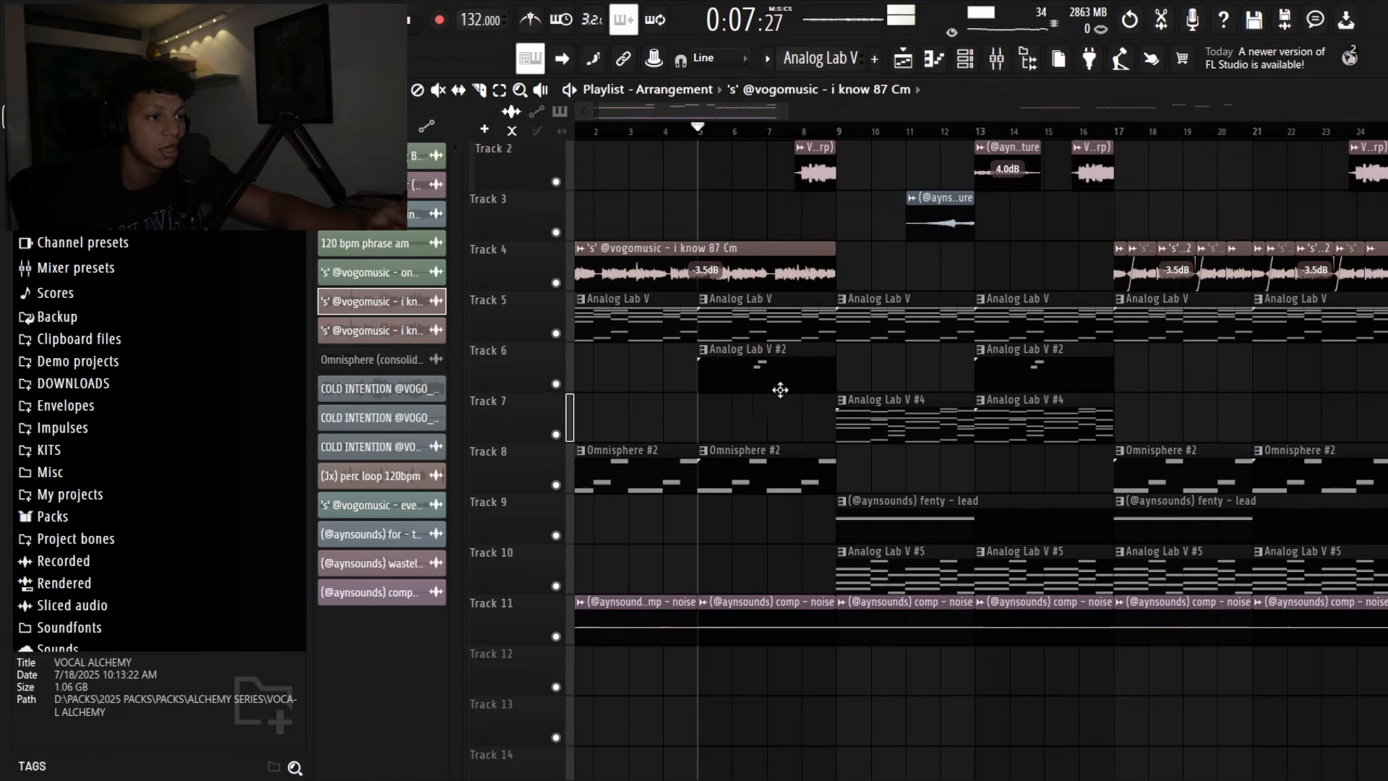
- Open the Omnisphere #2 pattern in the piano roll, examine its notes and play it back
{"action": "double_click", "coordinate": [781, 390]}
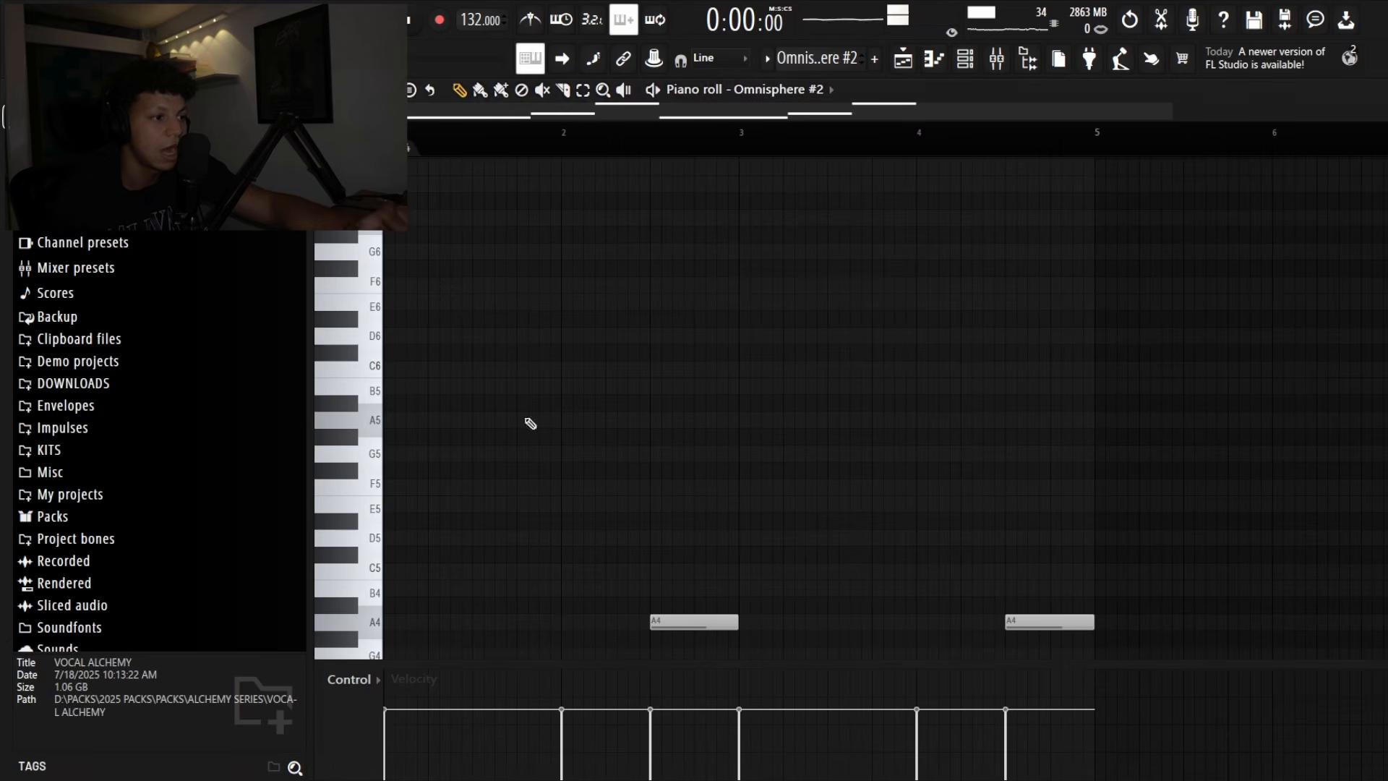
{"action": "scroll", "coordinate": [776, 416], "scroll_direction": "down", "scroll_amount": 3}
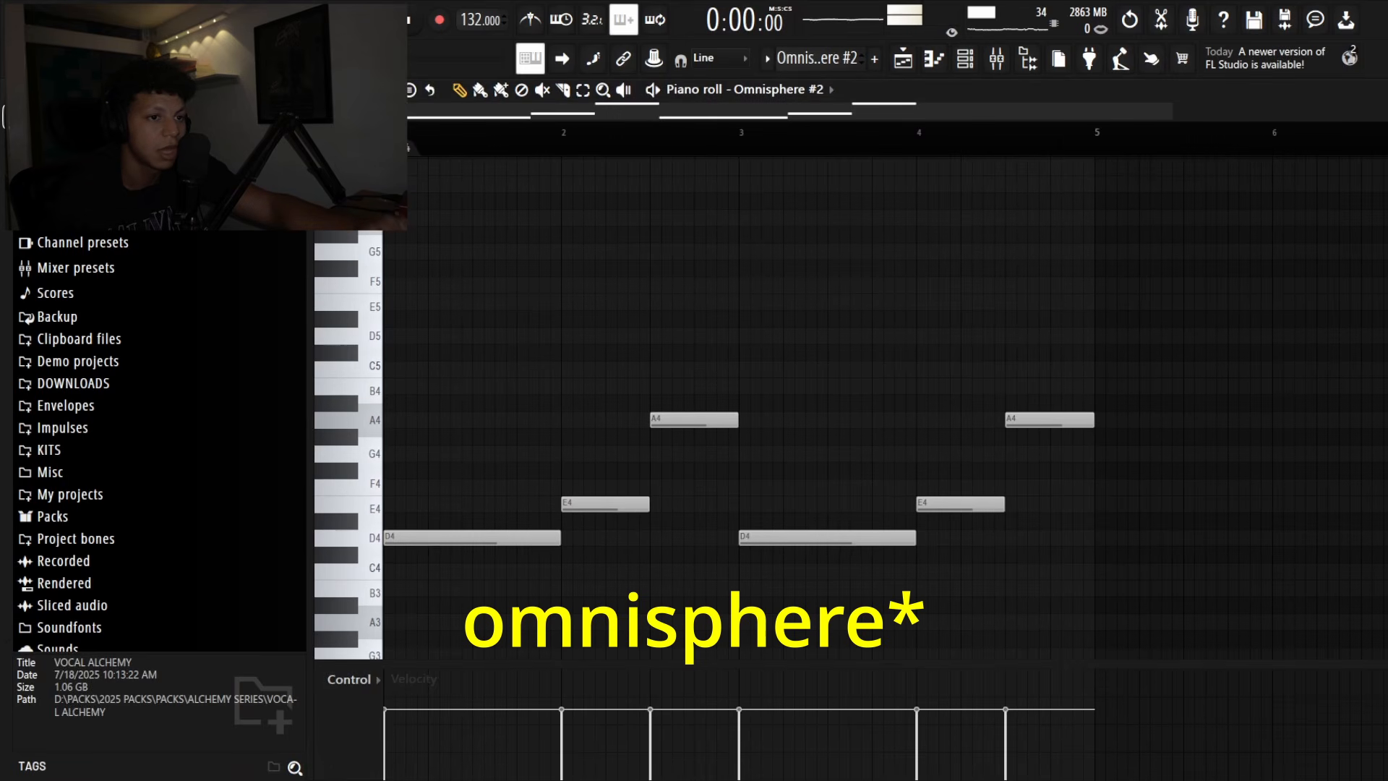
{"action": "scroll", "coordinate": [812, 405], "scroll_direction": "down", "scroll_amount": 1}
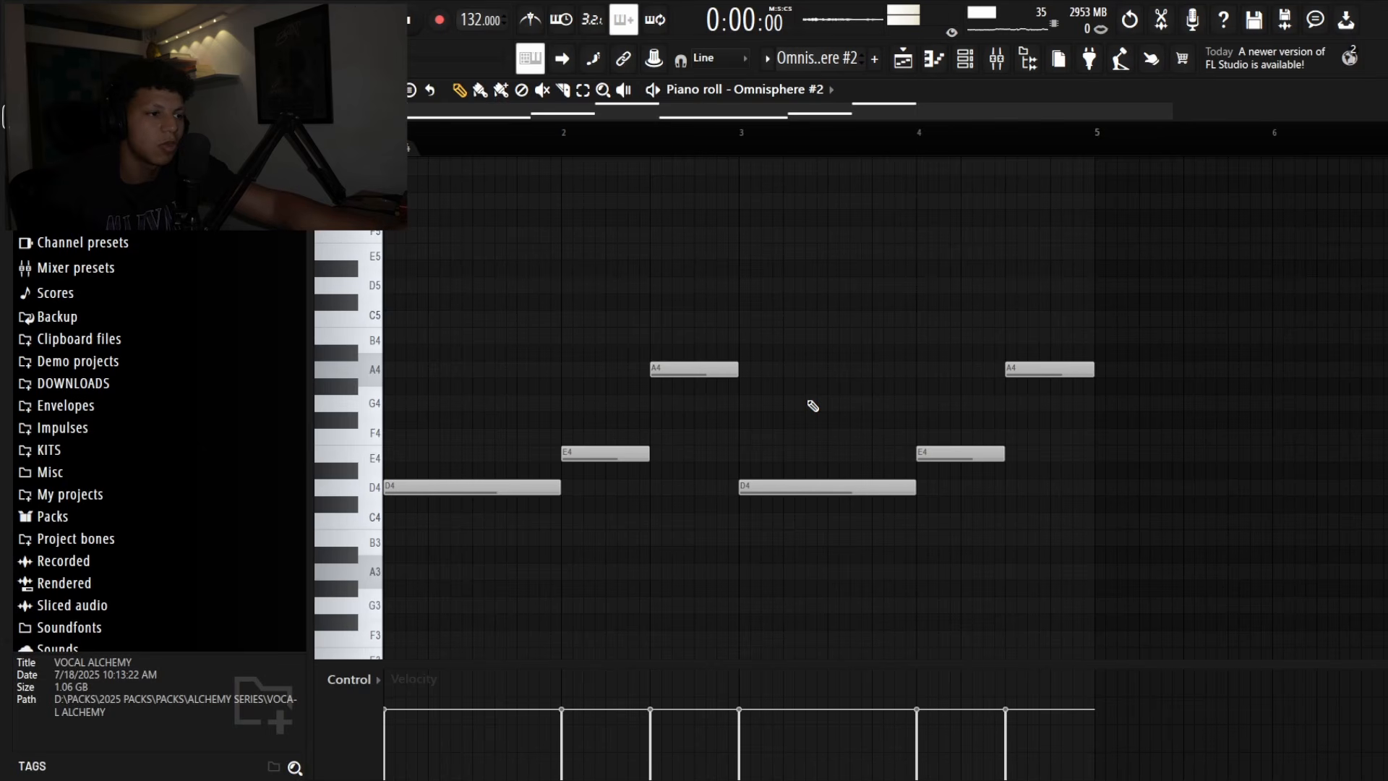
{"action": "key", "text": "space"}
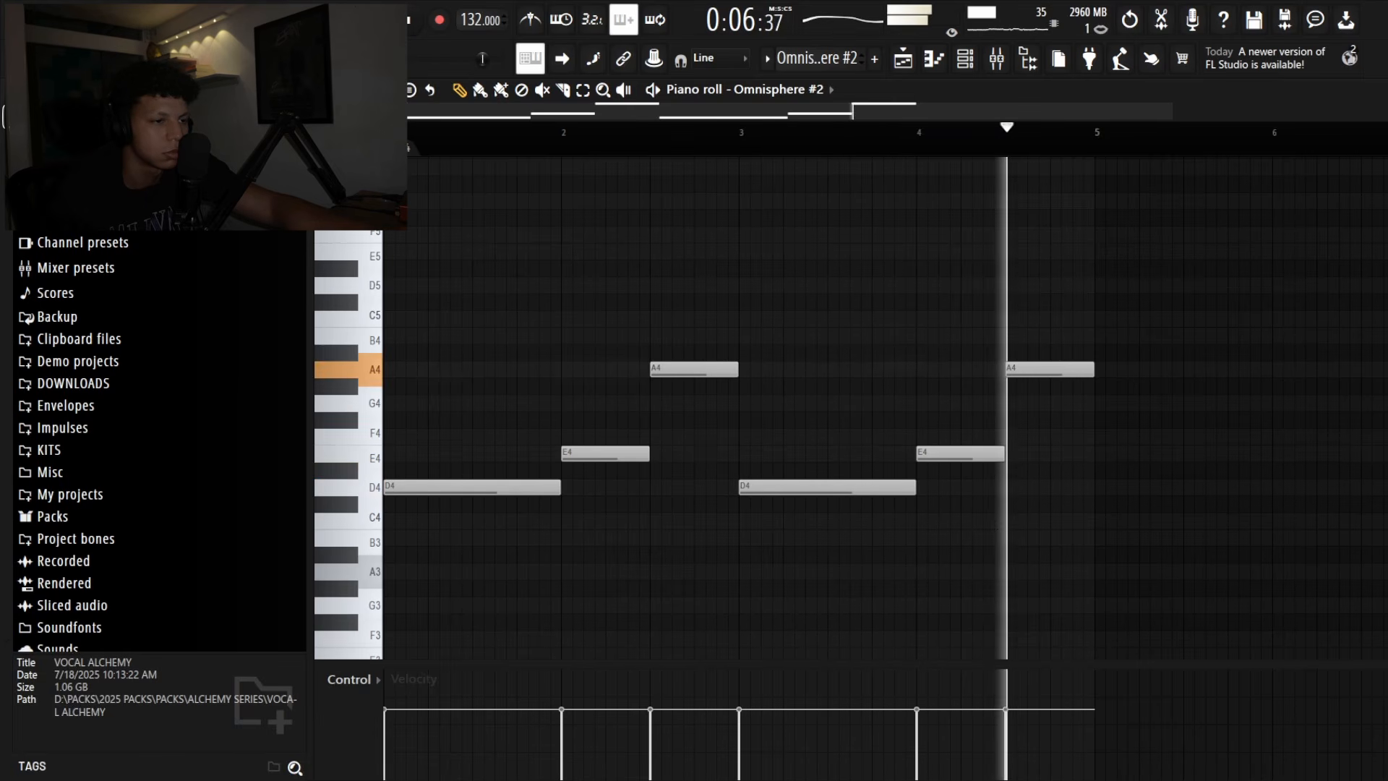
- Stop playback, return to the playlist and examine the vocal samples in the VOCAL ALCHEMY pack's Hook-Type Vocals folder
{"action": "key", "text": "space"}
{"action": "key", "text": "F5"}
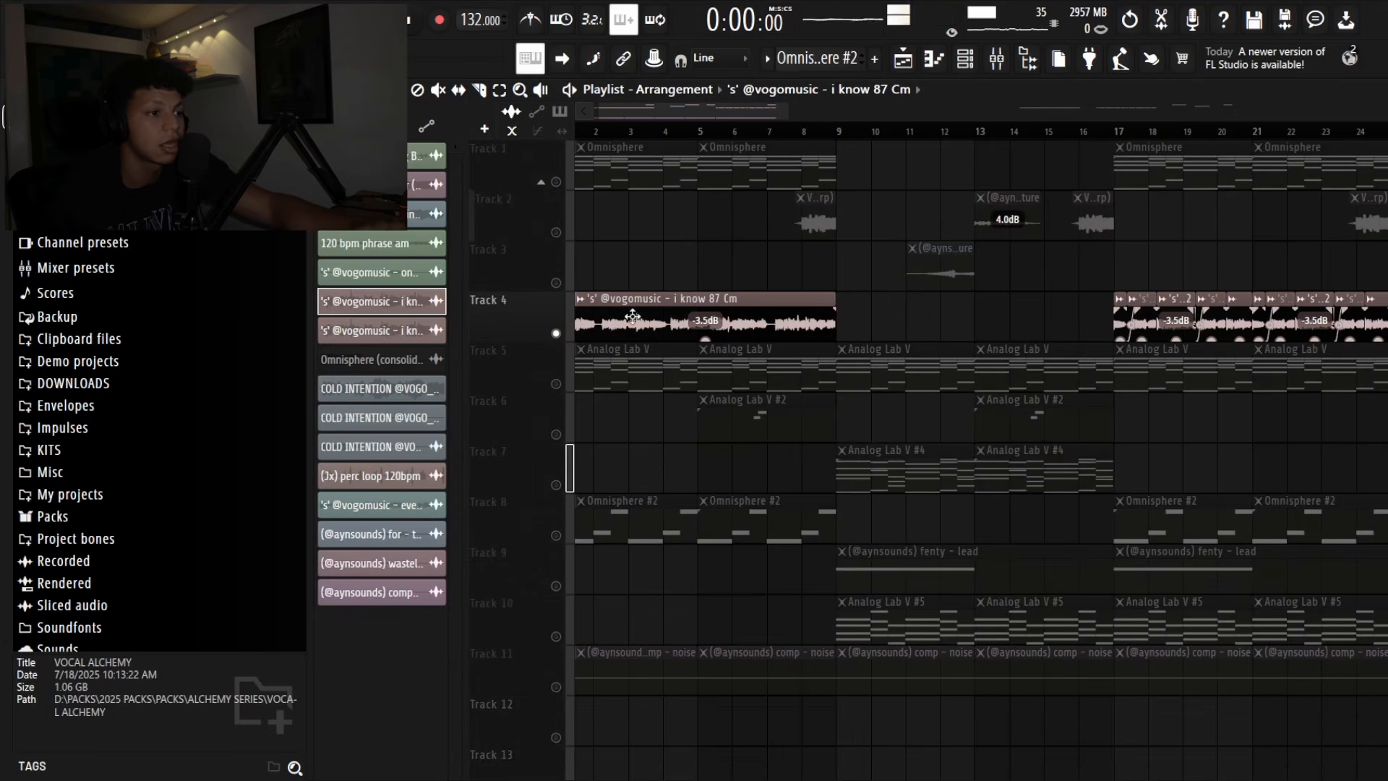
{"action": "scroll", "coordinate": [144, 506], "scroll_direction": "down", "scroll_amount": 5}
{"action": "left_click", "coordinate": [108, 546]}
{"action": "left_click", "coordinate": [94, 572]}
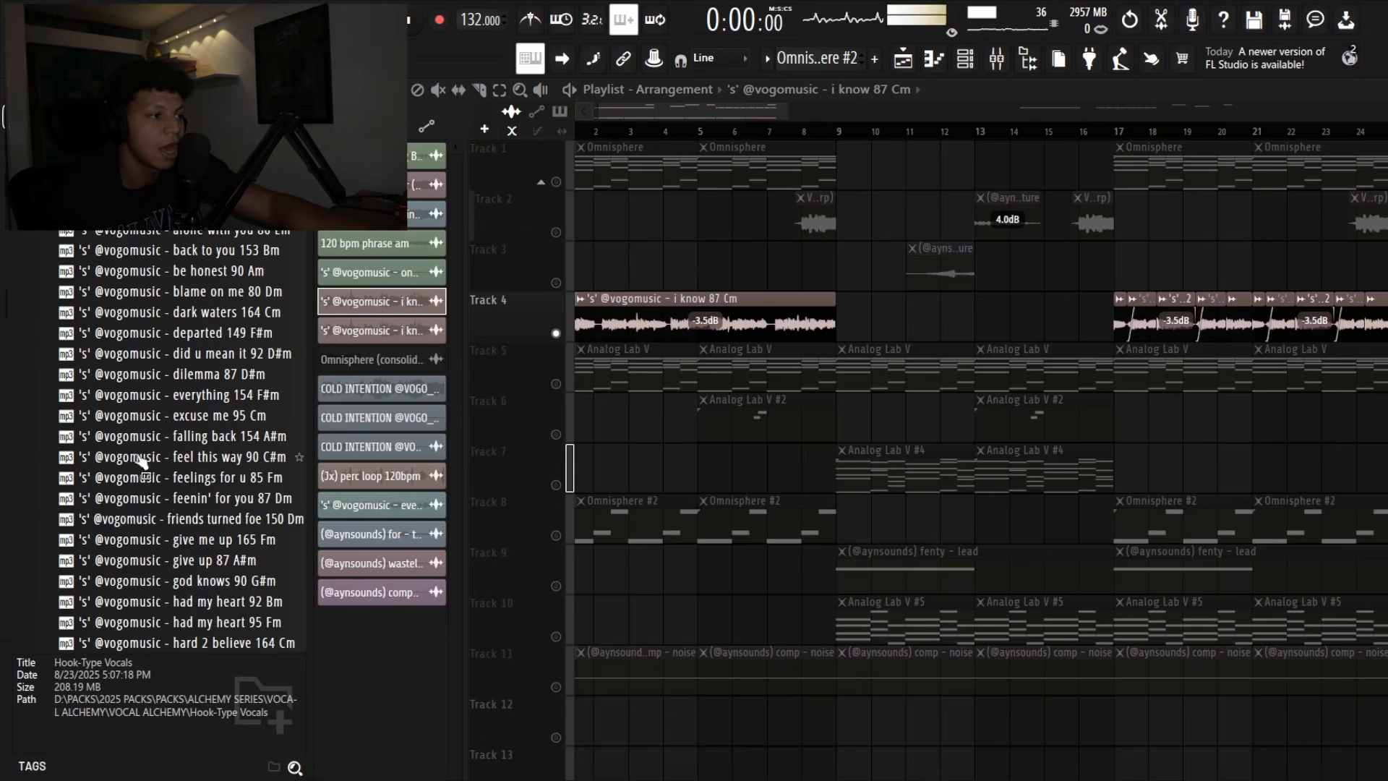
{"action": "scroll", "coordinate": [141, 459], "scroll_direction": "up", "scroll_amount": 7}
{"action": "scroll", "coordinate": [180, 397], "scroll_direction": "down", "scroll_amount": 5}
{"action": "scroll", "coordinate": [130, 292], "scroll_direction": "down", "scroll_amount": 3}
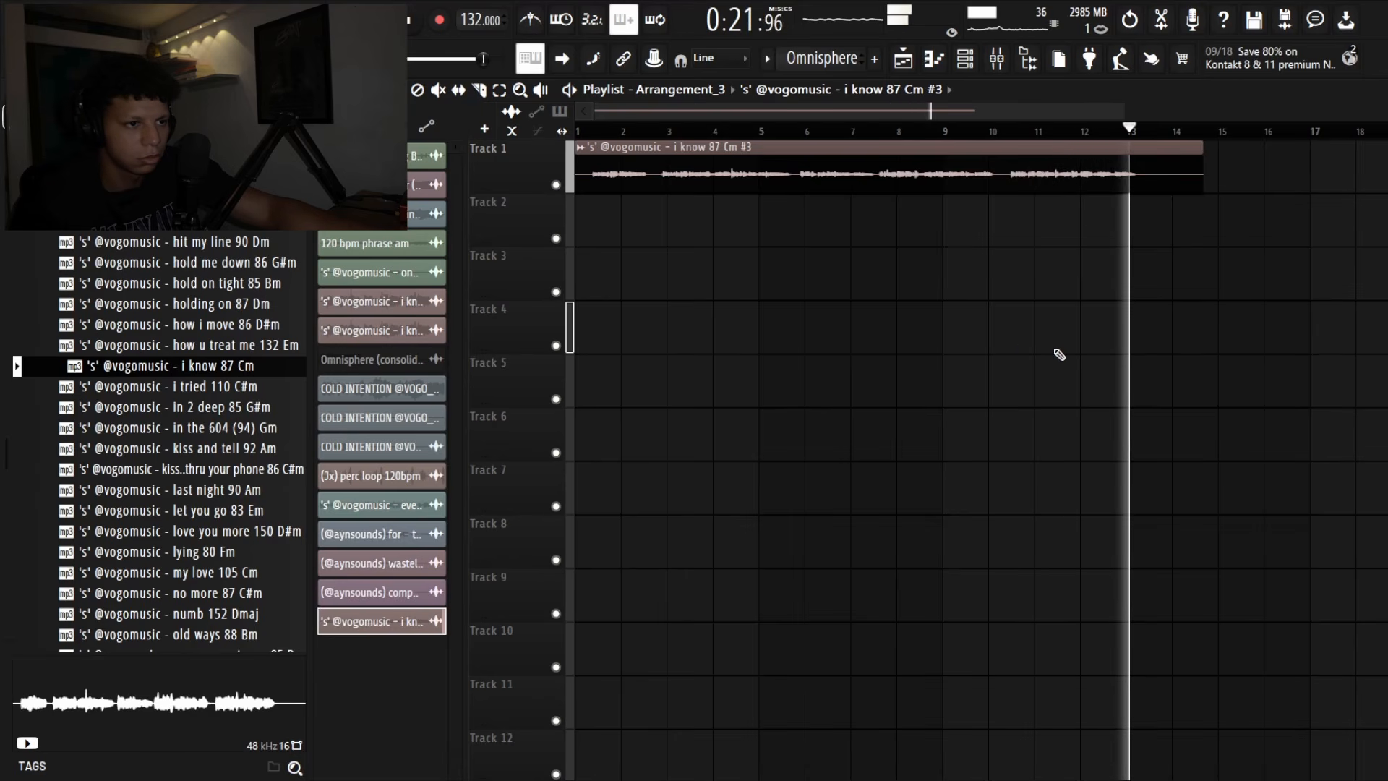
- Switch the playlist to the arrangement named Arrangement, solo Track 4 and play back its "i know 87 Cm" vocal clip
{"action": "left_click", "coordinate": [661, 89]}
{"action": "left_click", "coordinate": [661, 130]}
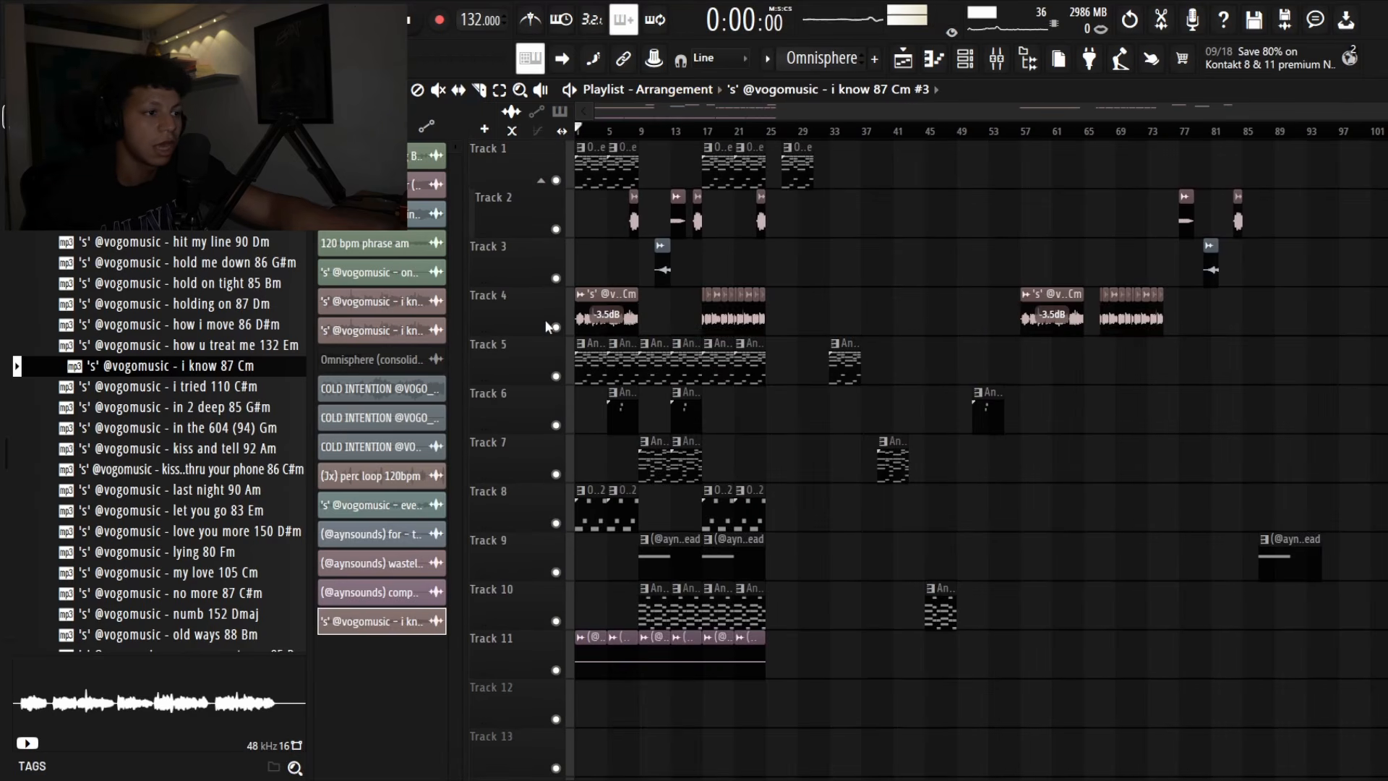
{"action": "right_click", "coordinate": [554, 327]}
{"action": "scroll", "coordinate": [577, 130], "scroll_direction": "up", "scroll_amount": 5}
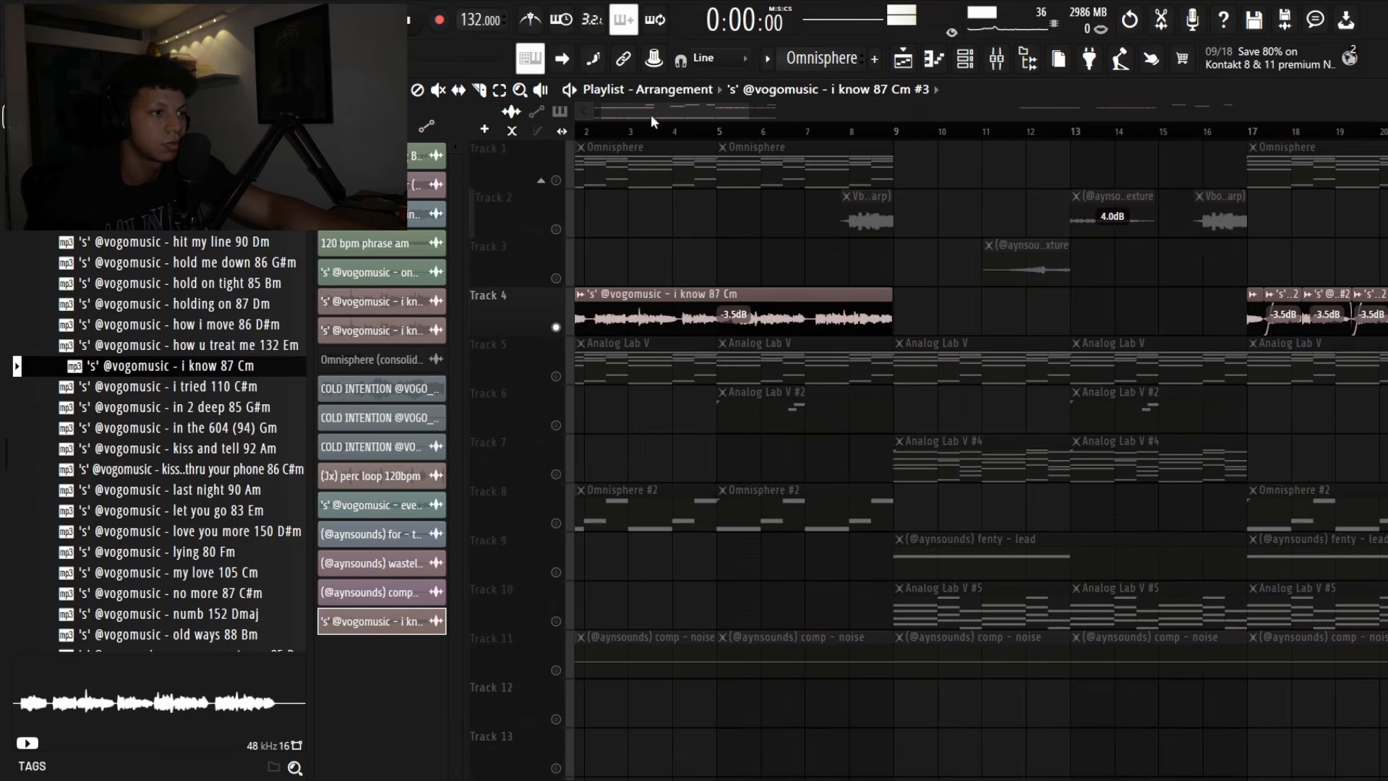
{"action": "key", "text": "space"}
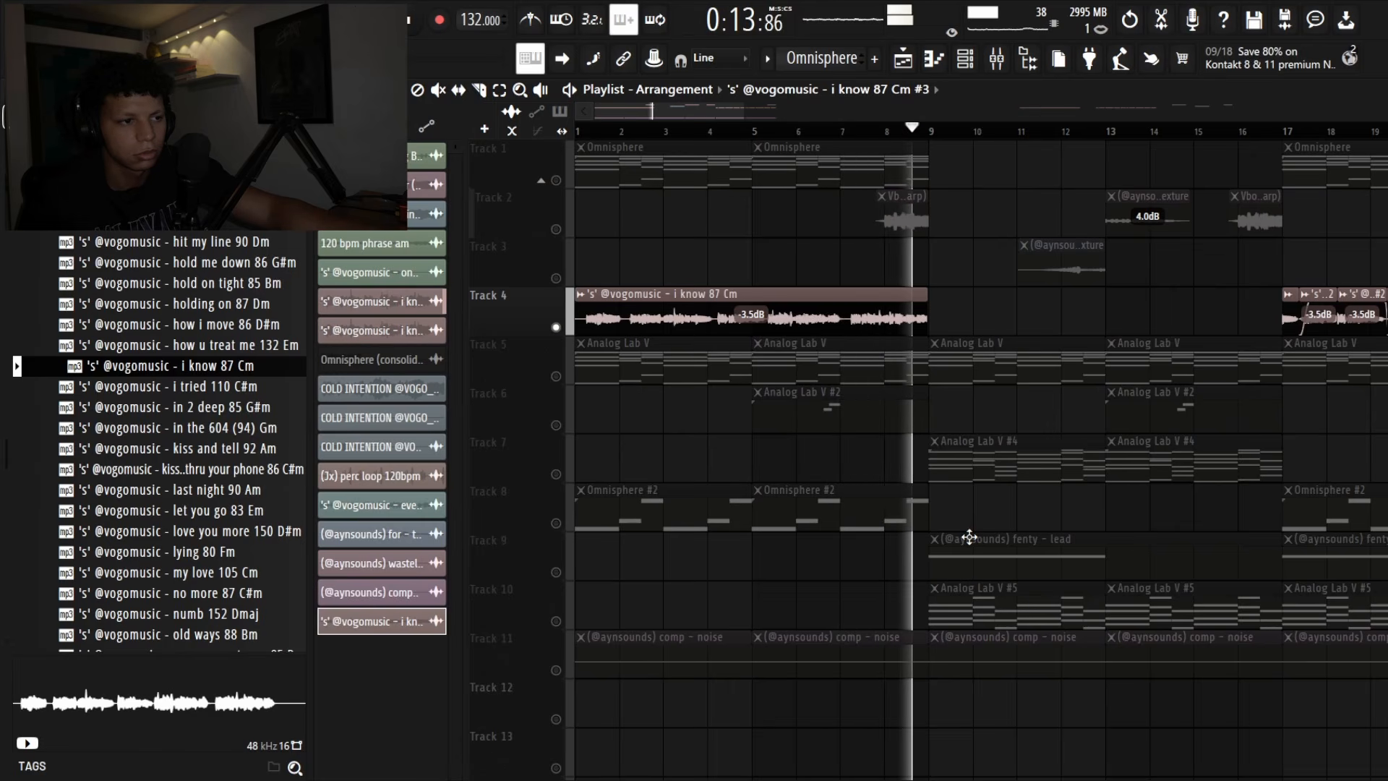
{"action": "key", "text": "space"}
- Collapse the Hook-Type Vocals folder and examine the pack's Mixer Presets, including the contents of 2. Hook Type Vocals
{"action": "left_click", "coordinate": [938, 511]}
{"action": "scroll", "coordinate": [159, 433], "scroll_direction": "up", "scroll_amount": 10}
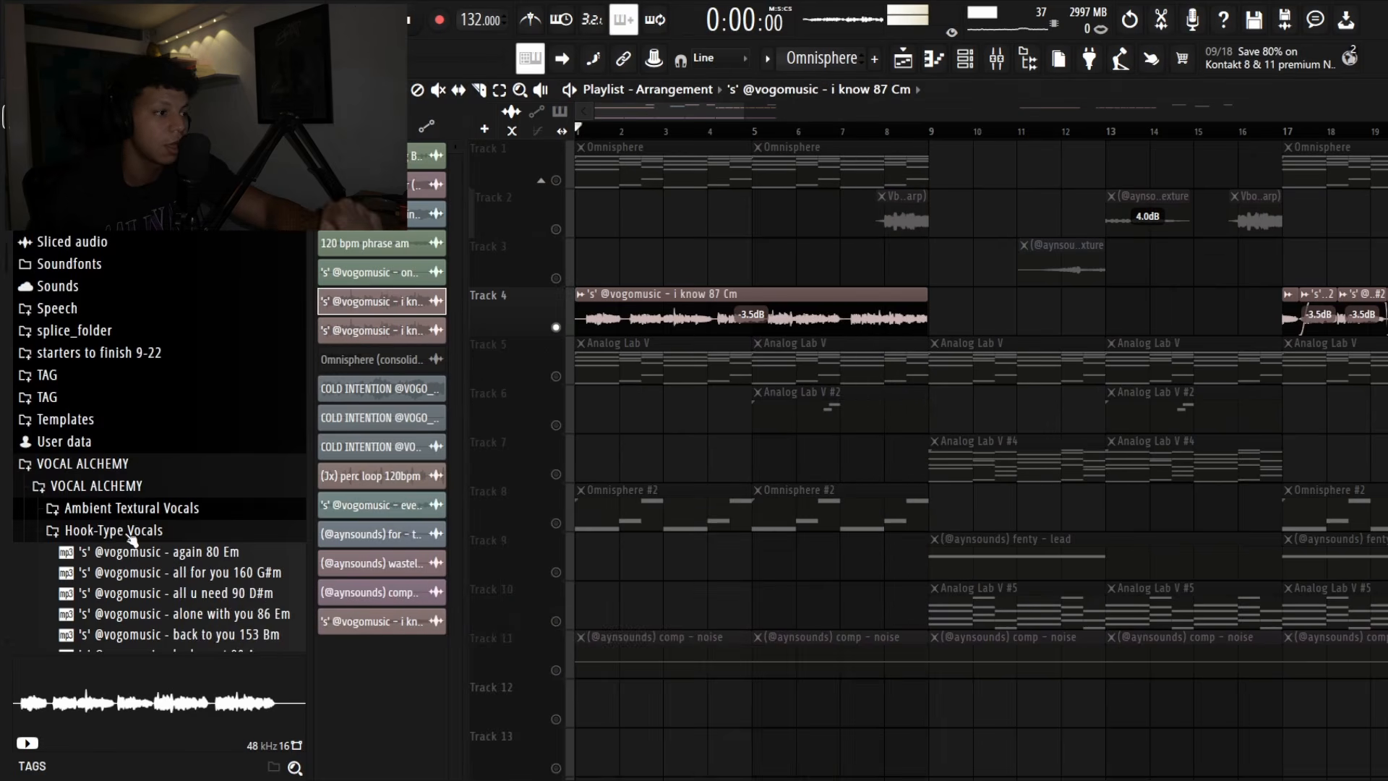
{"action": "left_click", "coordinate": [109, 527]}
{"action": "left_click", "coordinate": [154, 427]}
{"action": "scroll", "coordinate": [171, 452], "scroll_direction": "up", "scroll_amount": 3}
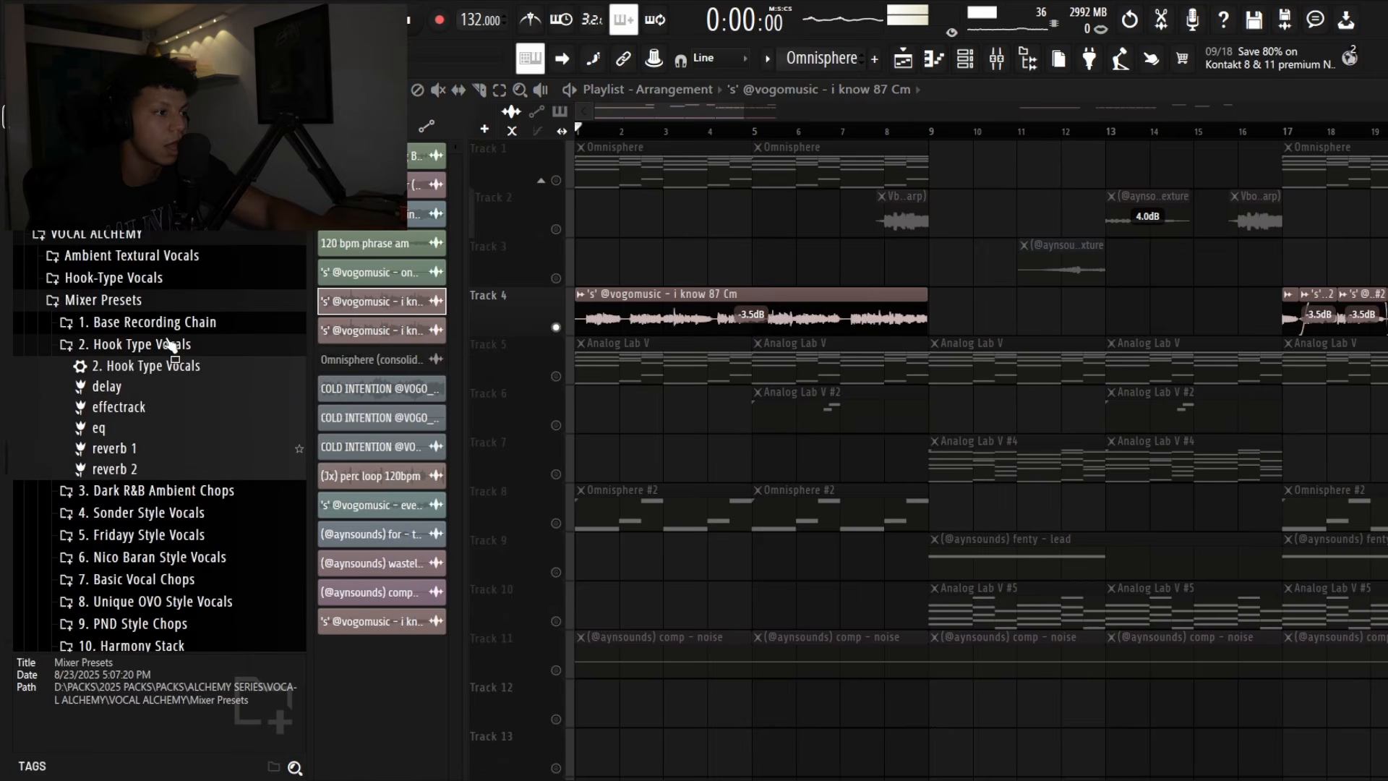
{"action": "scroll", "coordinate": [170, 452], "scroll_direction": "down", "scroll_amount": 10}
- Show the Track 4 vocal's mixer insert 8 and examine the contents of the 11. Male 2 Female Vocals preset folder
{"action": "double_click", "coordinate": [836, 291]}
{"action": "left_click", "coordinate": [913, 569]}
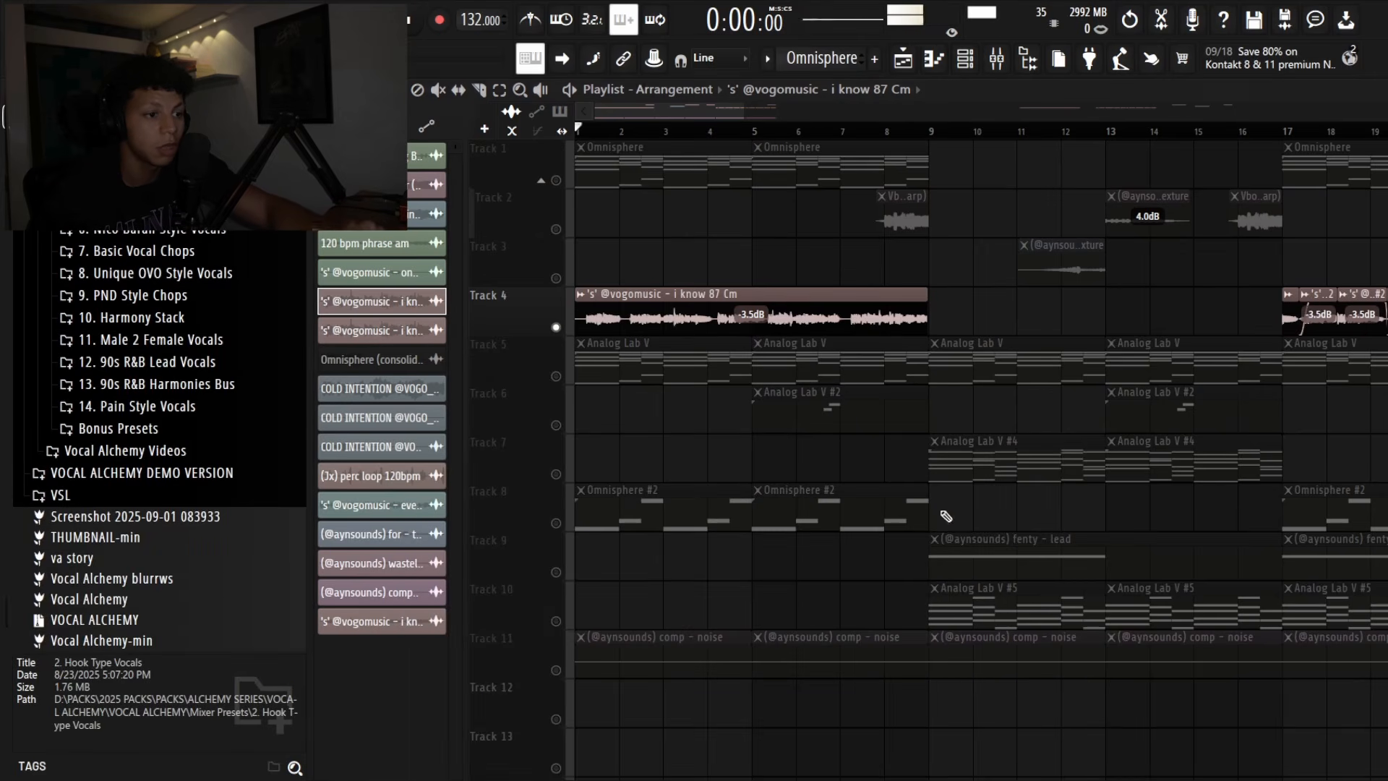
{"action": "scroll", "coordinate": [173, 499], "scroll_direction": "up", "scroll_amount": 5}
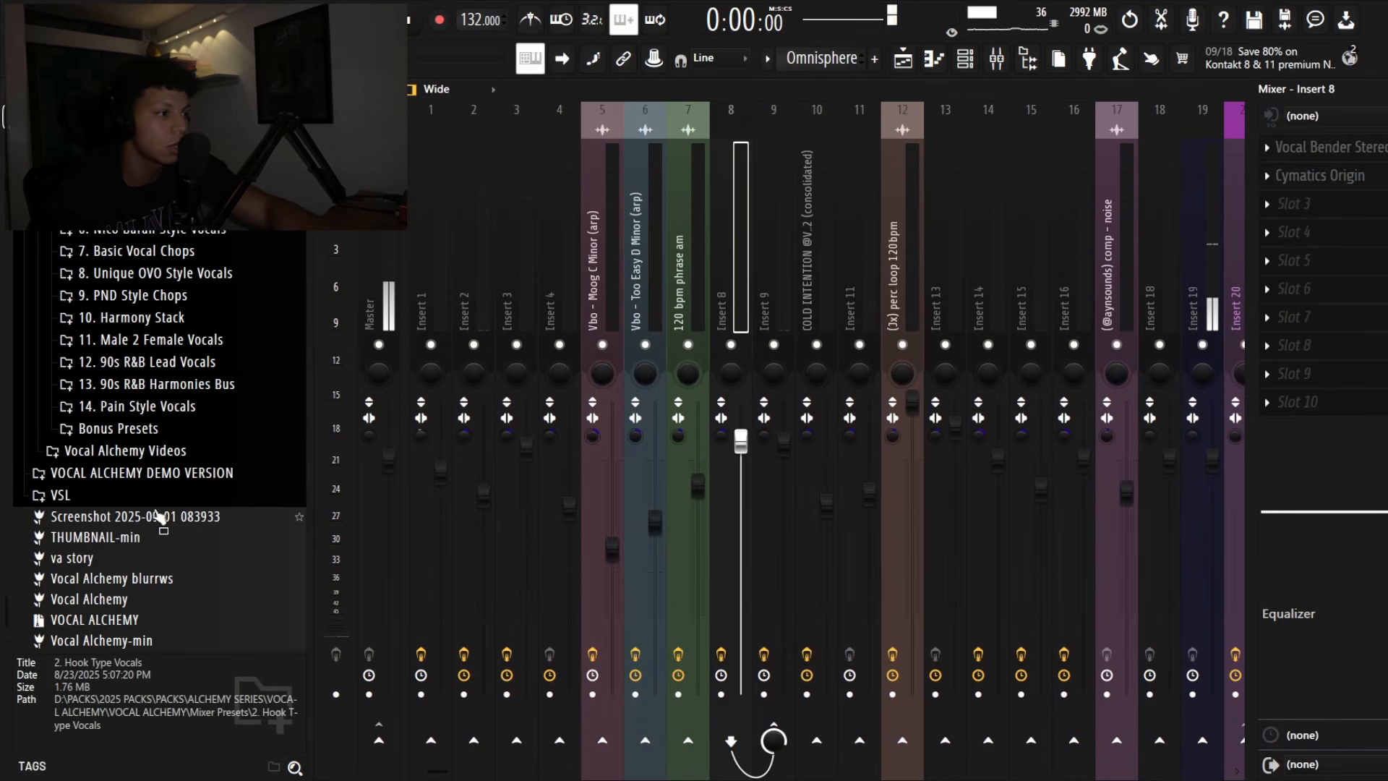
{"action": "left_click", "coordinate": [150, 469]}
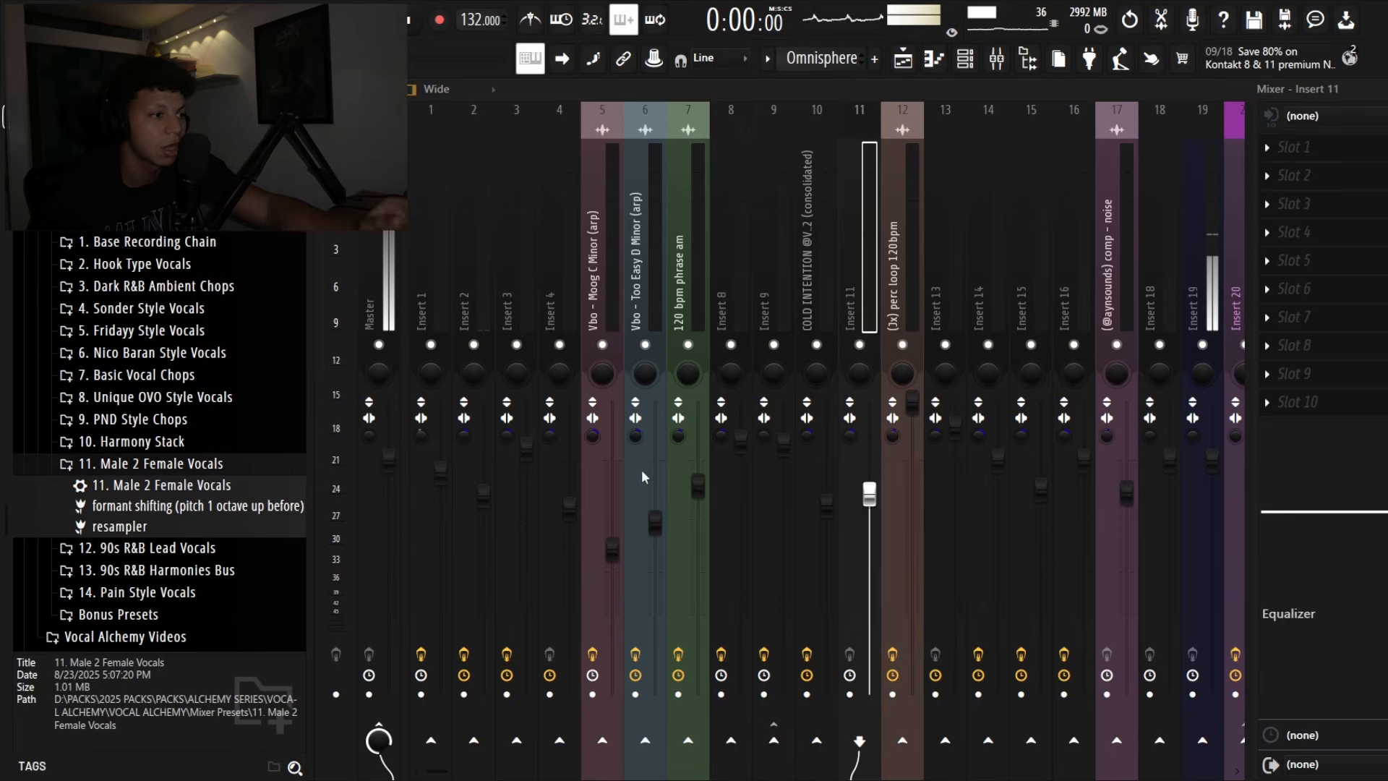
- Examine the effects on mixer insert 9, including ValhallaVintageVerb and Fruity Delay 3, and close their windows
{"action": "left_click", "coordinate": [777, 321]}
{"action": "left_click", "coordinate": [200, 461]}
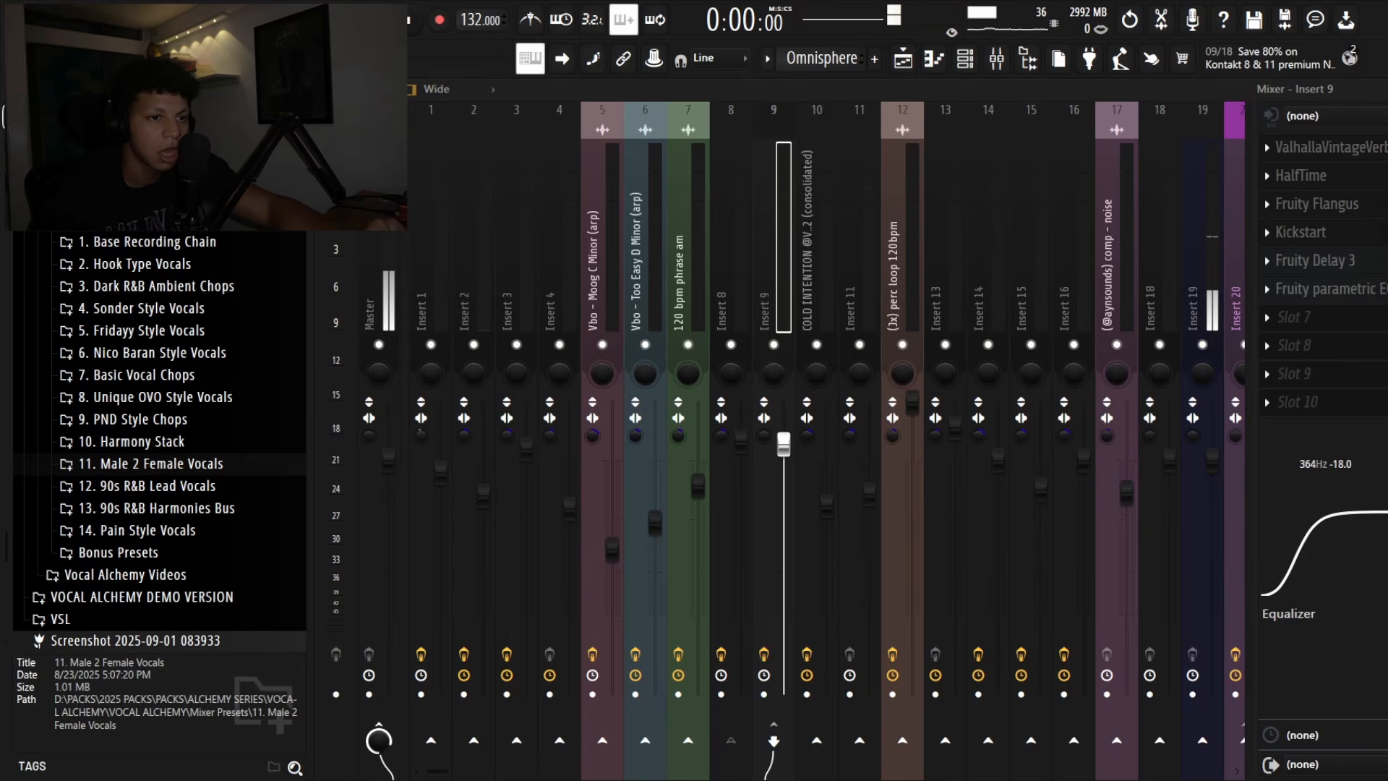
{"action": "left_click", "coordinate": [1358, 152]}
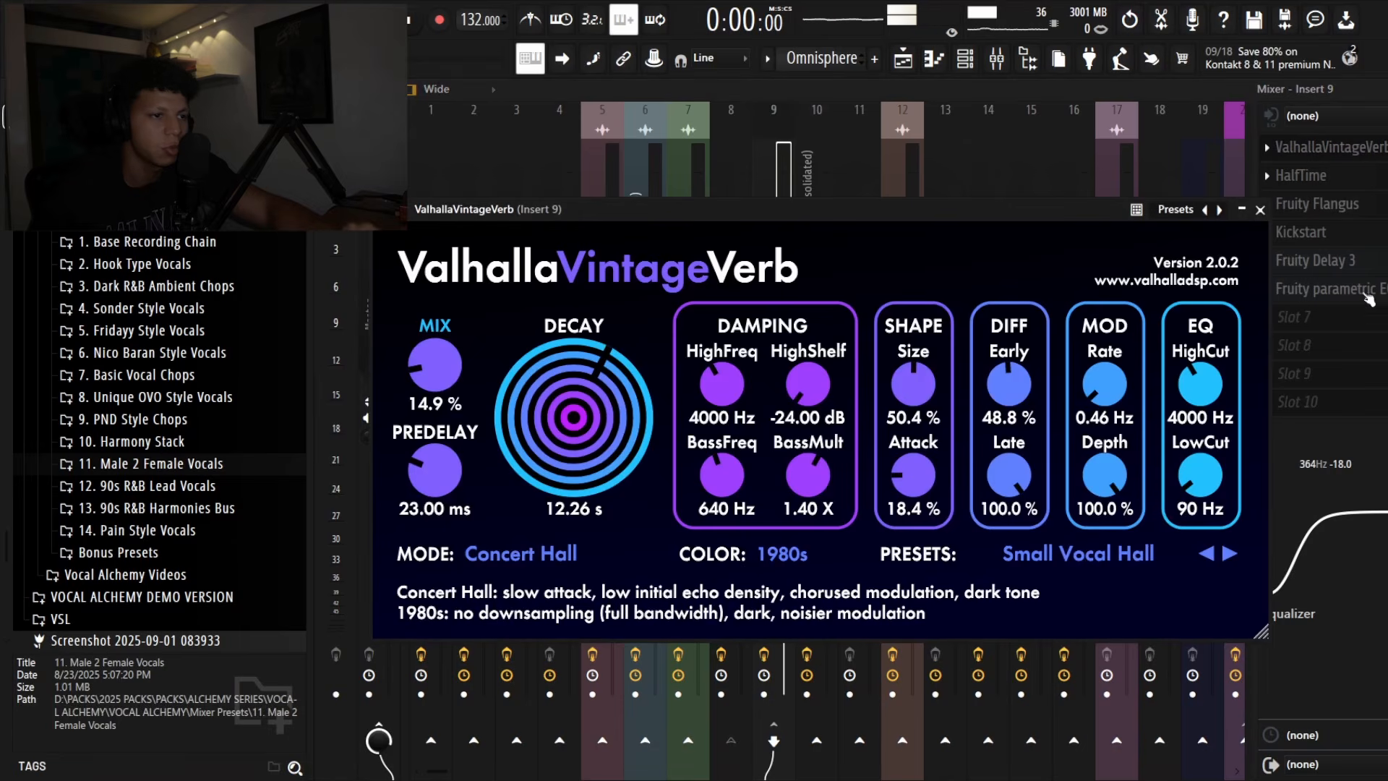
{"action": "left_click", "coordinate": [1361, 268]}
{"action": "left_click", "coordinate": [1362, 269]}
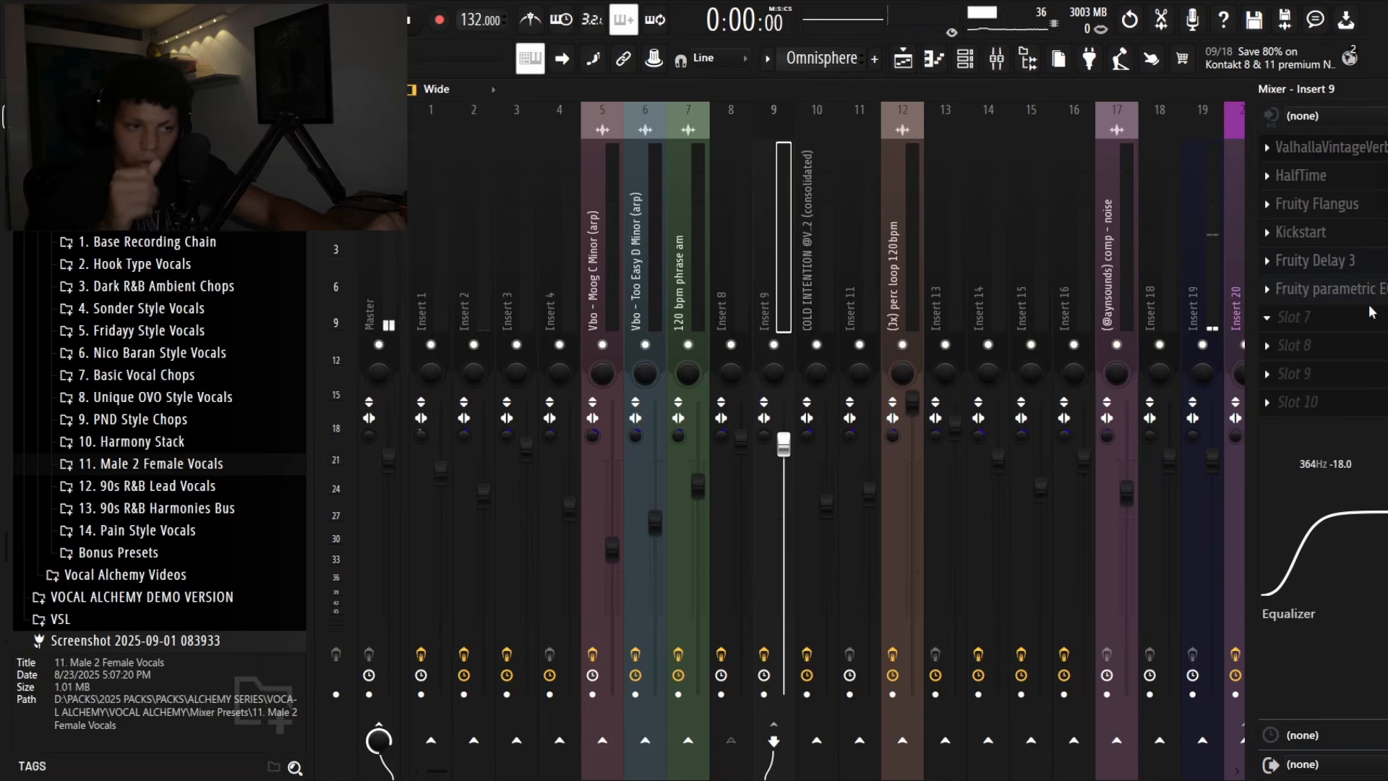
{"action": "left_click", "coordinate": [1369, 293]}
{"action": "left_click", "coordinate": [1036, 210]}
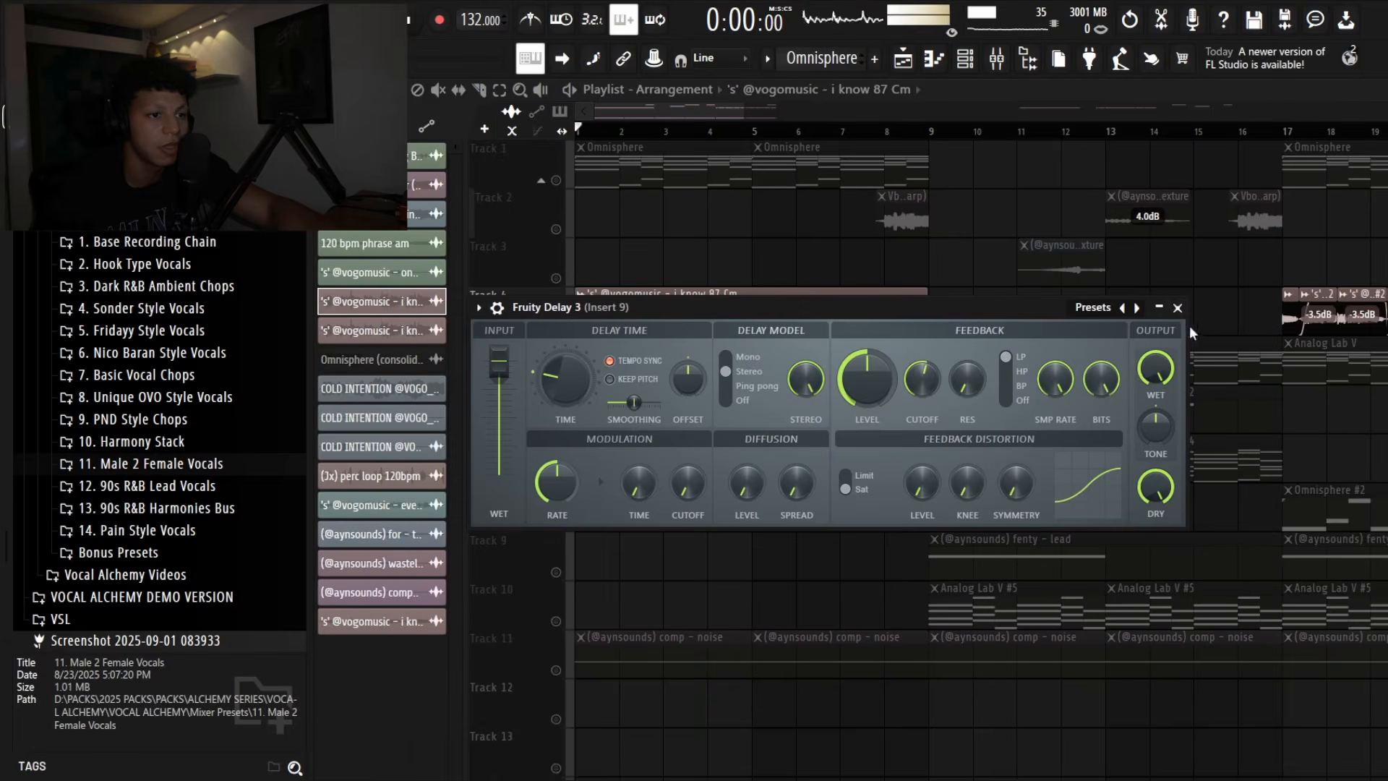
{"action": "left_click", "coordinate": [1178, 307]}
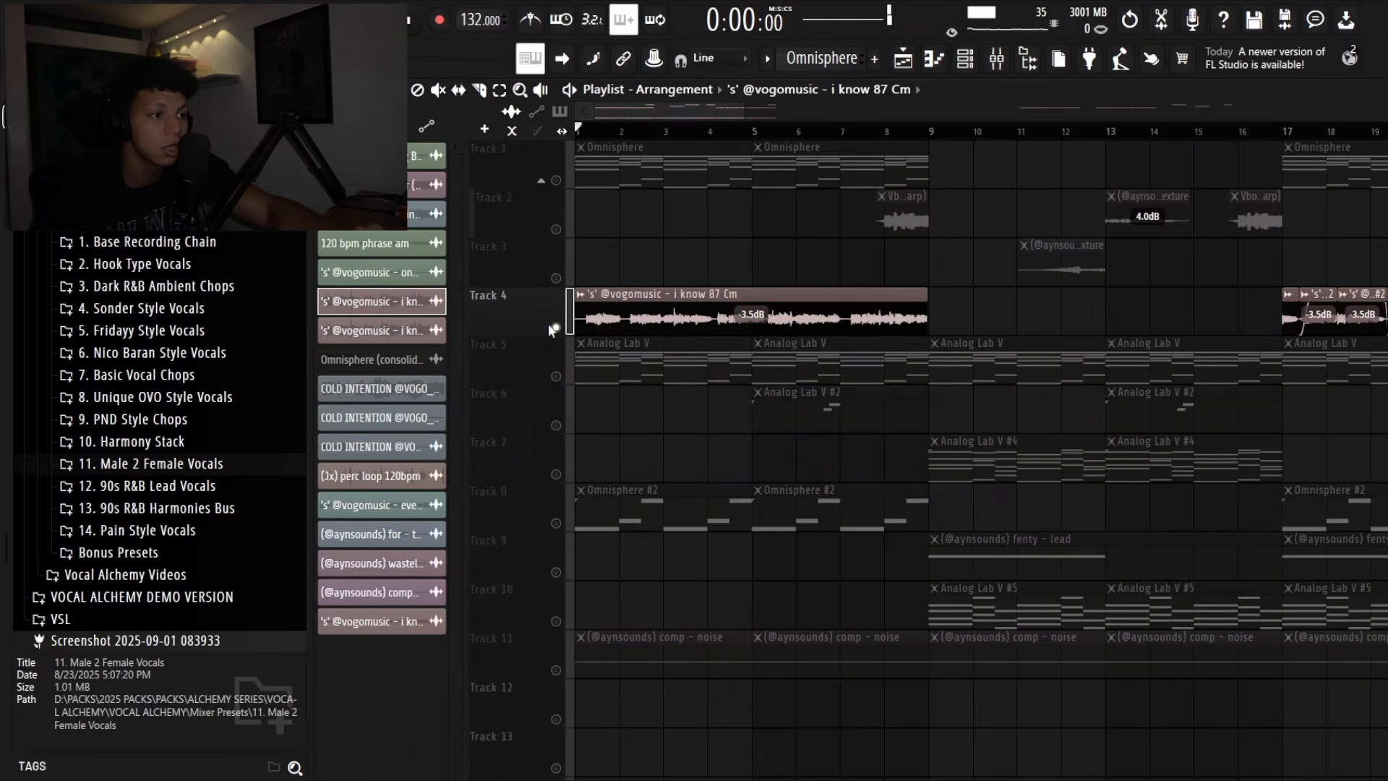
- Solo Track 2 together with Track 1 and play back the Moog C Minor arp clip around bar 8
{"action": "right_click", "coordinate": [556, 229]}
{"action": "key", "text": "space"}
{"action": "left_click", "coordinate": [556, 181]}
{"action": "scroll", "coordinate": [1008, 149], "scroll_direction": "up", "scroll_amount": 3}
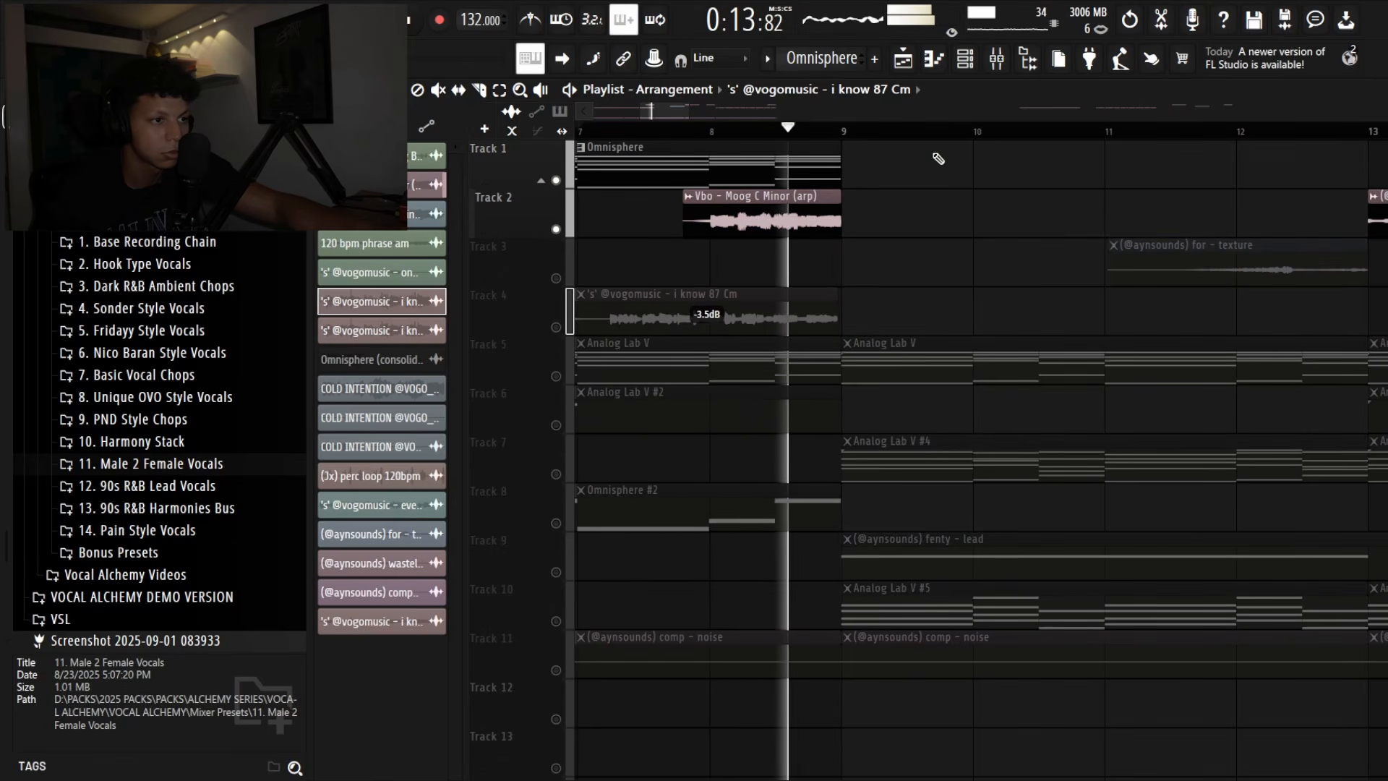
{"action": "scroll", "coordinate": [918, 137], "scroll_direction": "down", "scroll_amount": 2}
{"action": "key", "text": "space"}
{"action": "scroll", "coordinate": [918, 137], "scroll_direction": "down", "scroll_amount": 4}
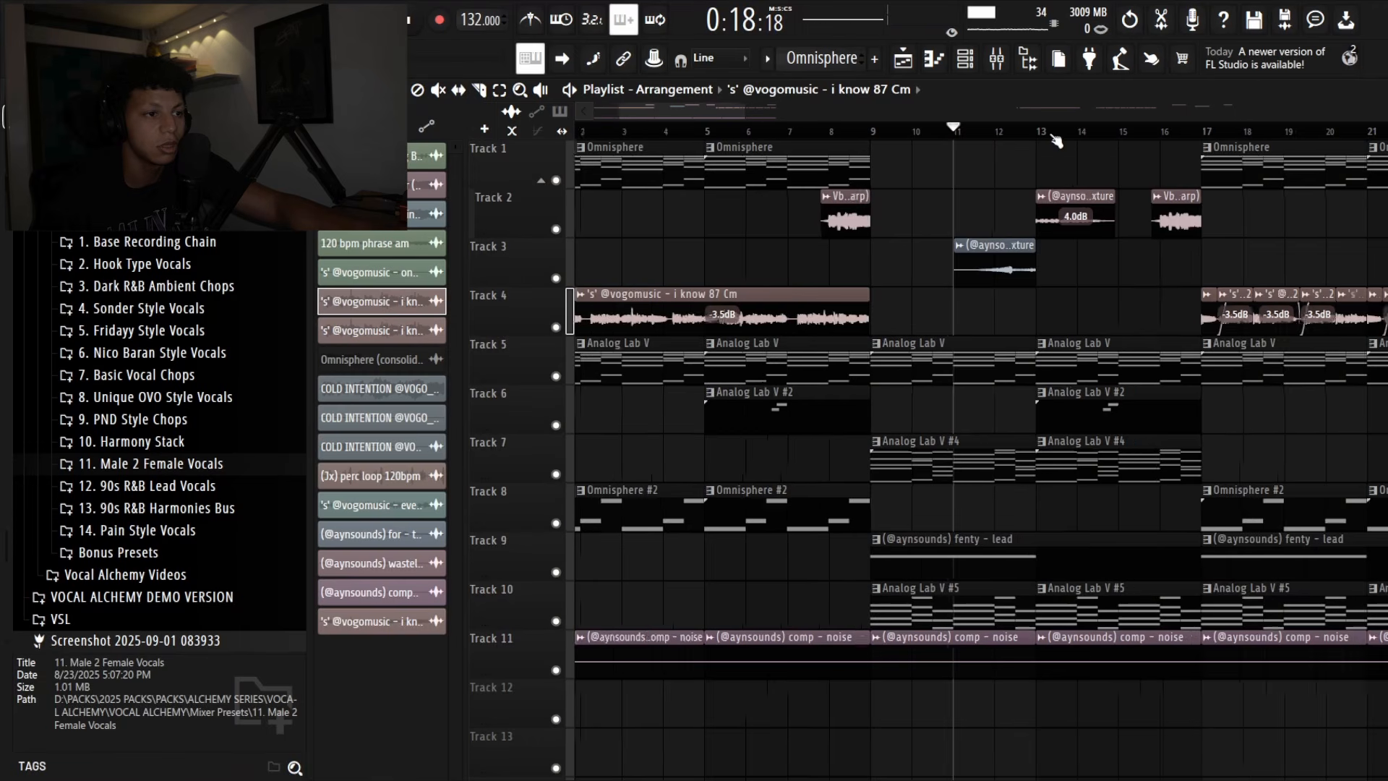
- Play back the "for - texture" clip on Track 3 and the "wasteland - texture" clip on Track 2, each soloed
{"action": "scroll", "coordinate": [1100, 307], "scroll_direction": "up", "scroll_amount": 4}
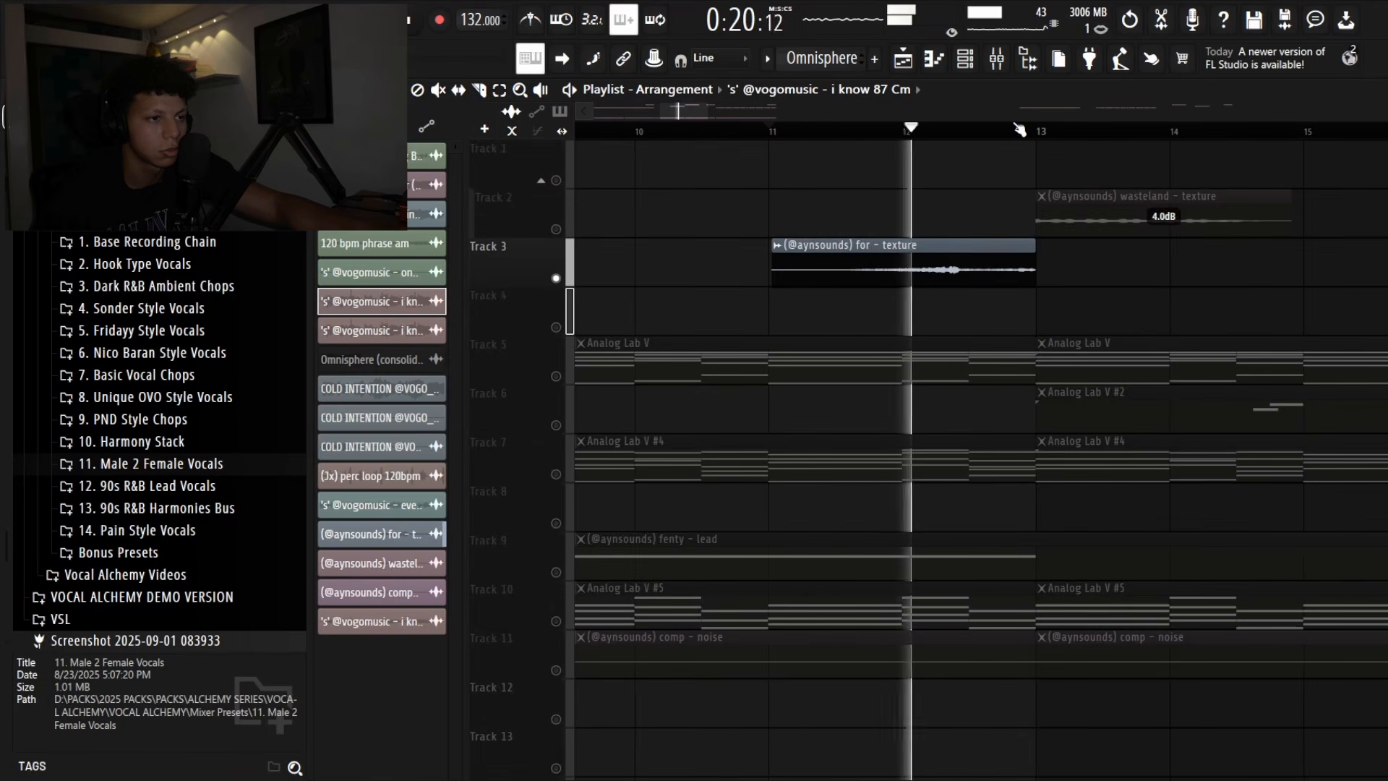
{"action": "scroll", "coordinate": [1038, 135], "scroll_direction": "down", "scroll_amount": 5}
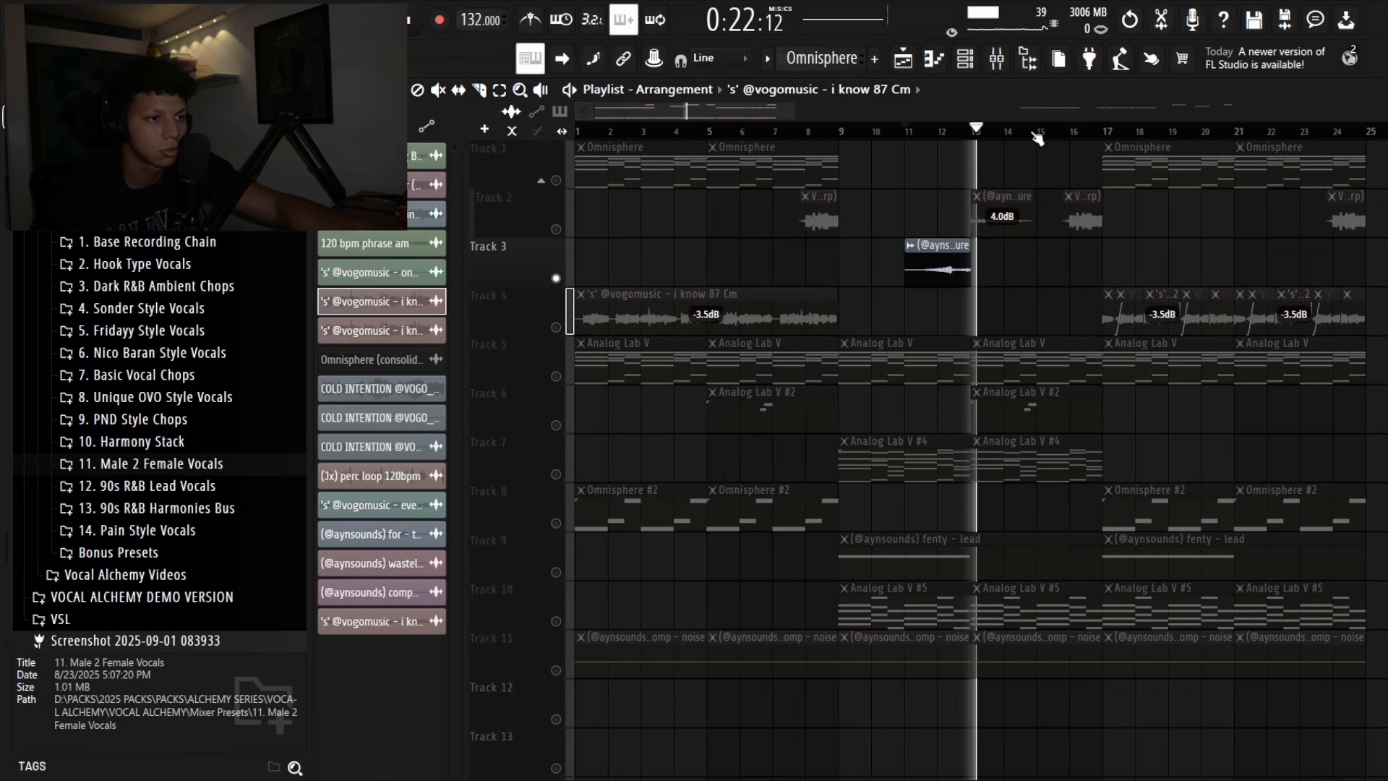
{"action": "scroll", "coordinate": [1039, 135], "scroll_direction": "up", "scroll_amount": 5}
{"action": "left_click_drag", "start_coordinate": [677, 110], "coordinate": [704, 112]}
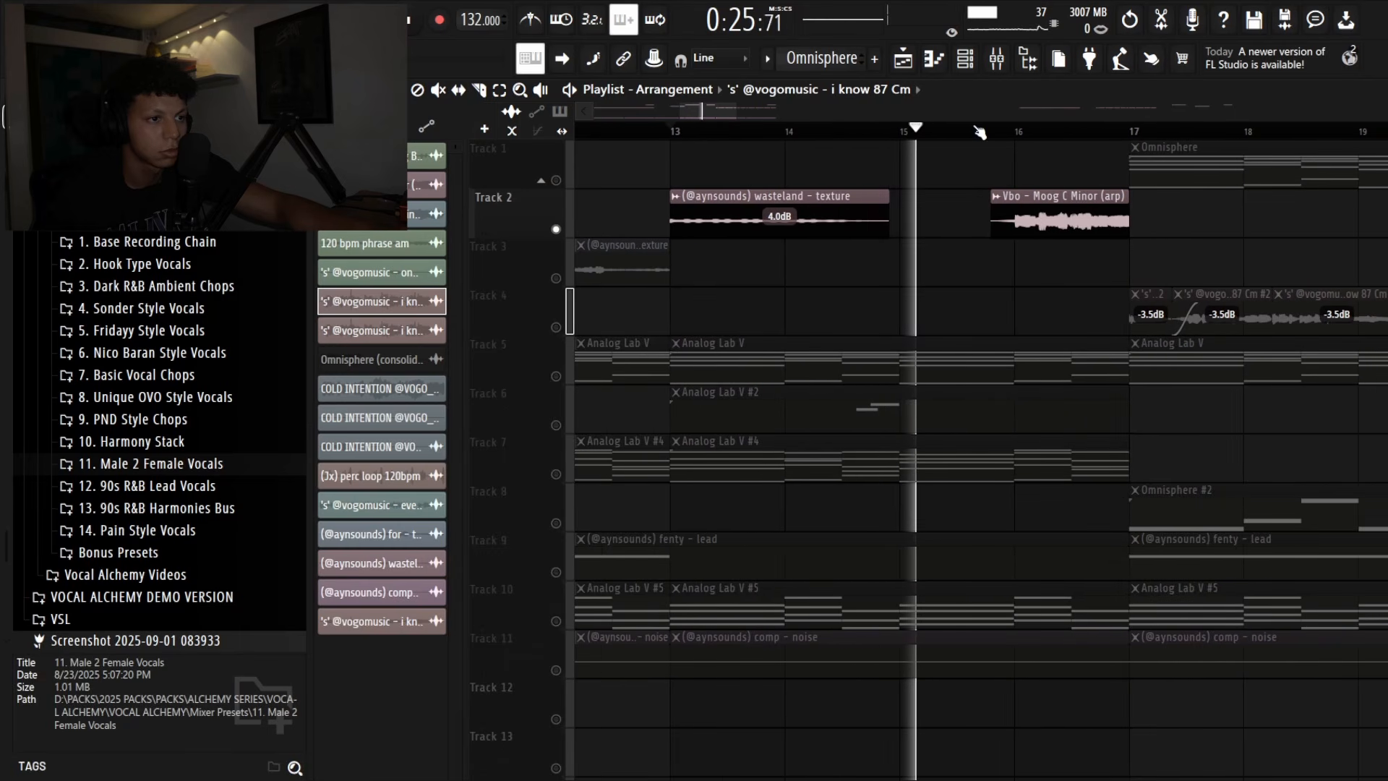
{"action": "scroll", "coordinate": [979, 133], "scroll_direction": "down", "scroll_amount": 5}
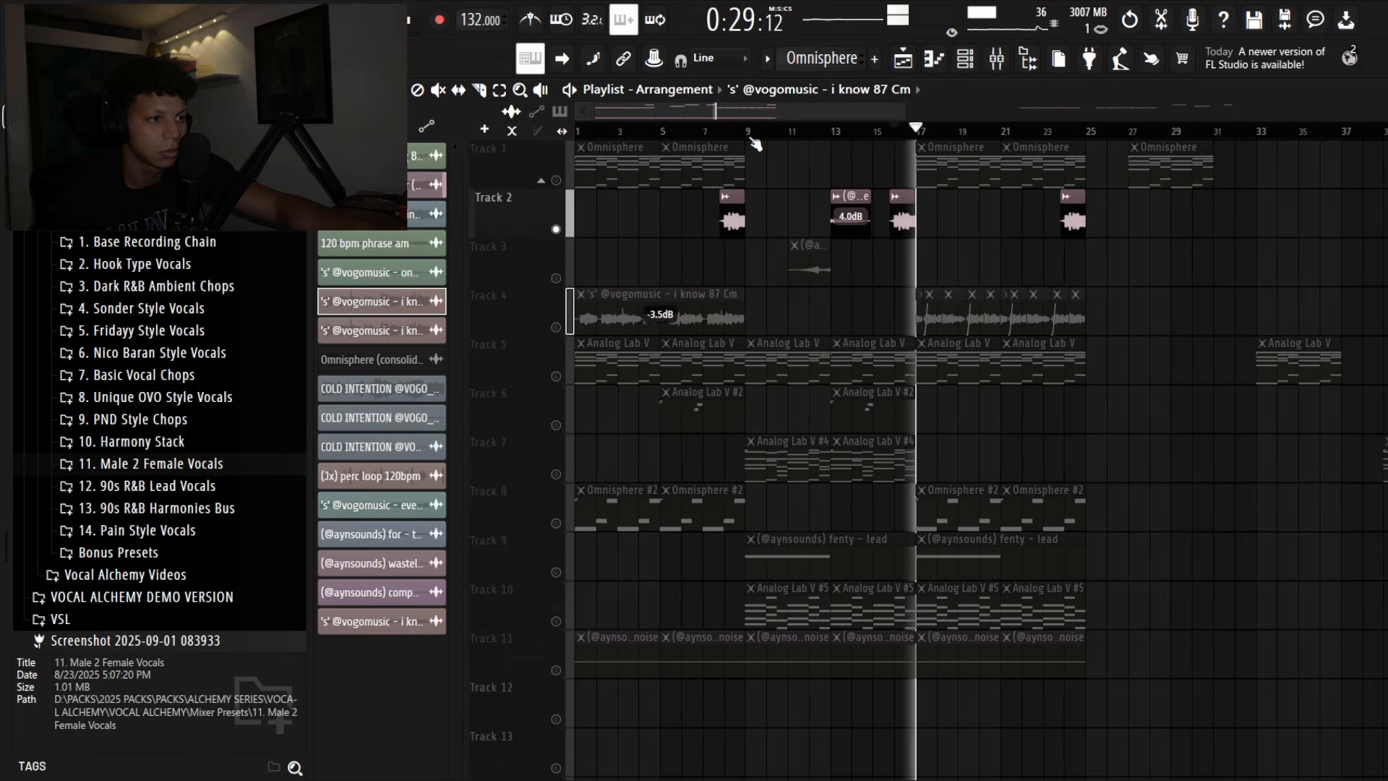
- Move the playhead to bar 9, solo Track 9 and select its "fenty - lead" pattern
{"action": "left_click", "coordinate": [752, 134]}
{"action": "scroll", "coordinate": [800, 226], "scroll_direction": "down", "scroll_amount": 2}
{"action": "left_click", "coordinate": [788, 449]}
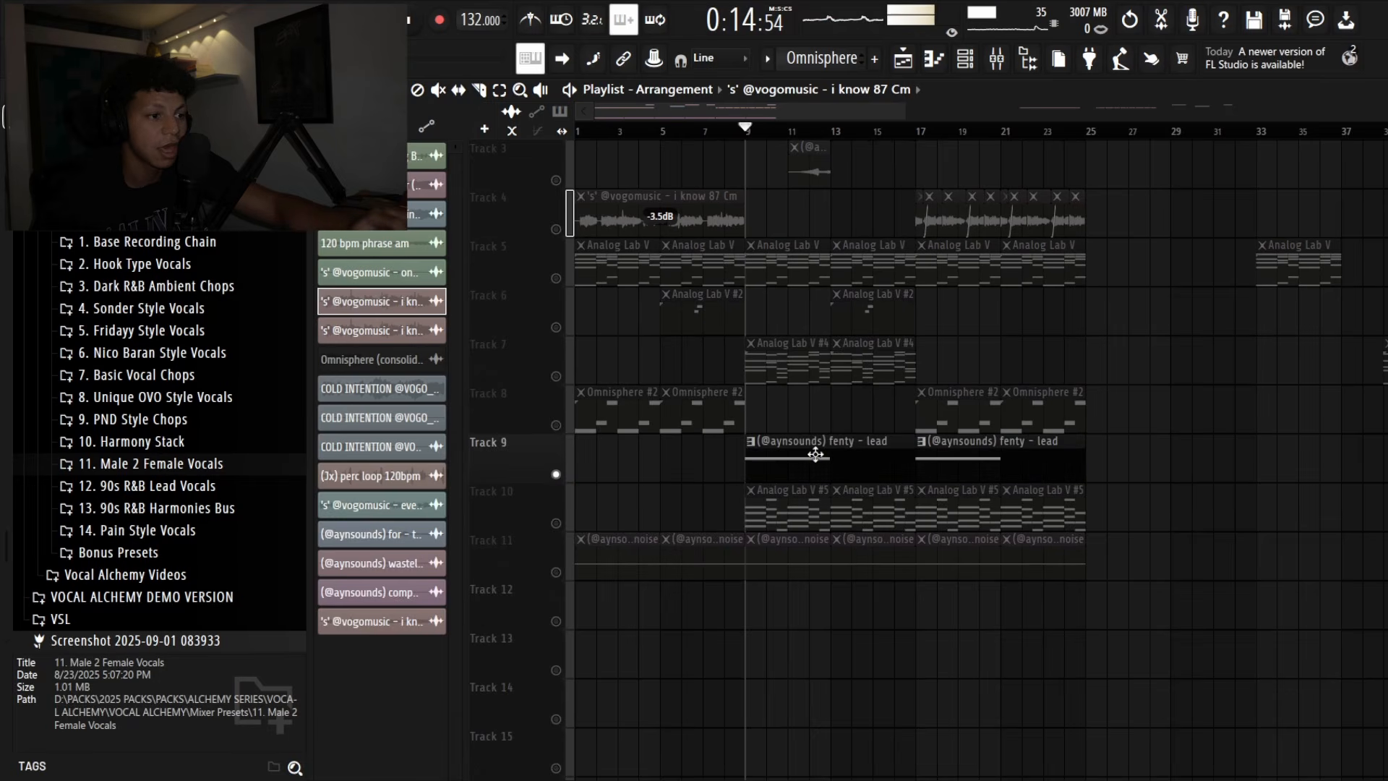
- Examine the effects on mixer insert 15, including EchoBoy, ValhallaShimmer and Fruity parametric EQ 2, and return to the playlist
{"action": "key", "text": "F9"}
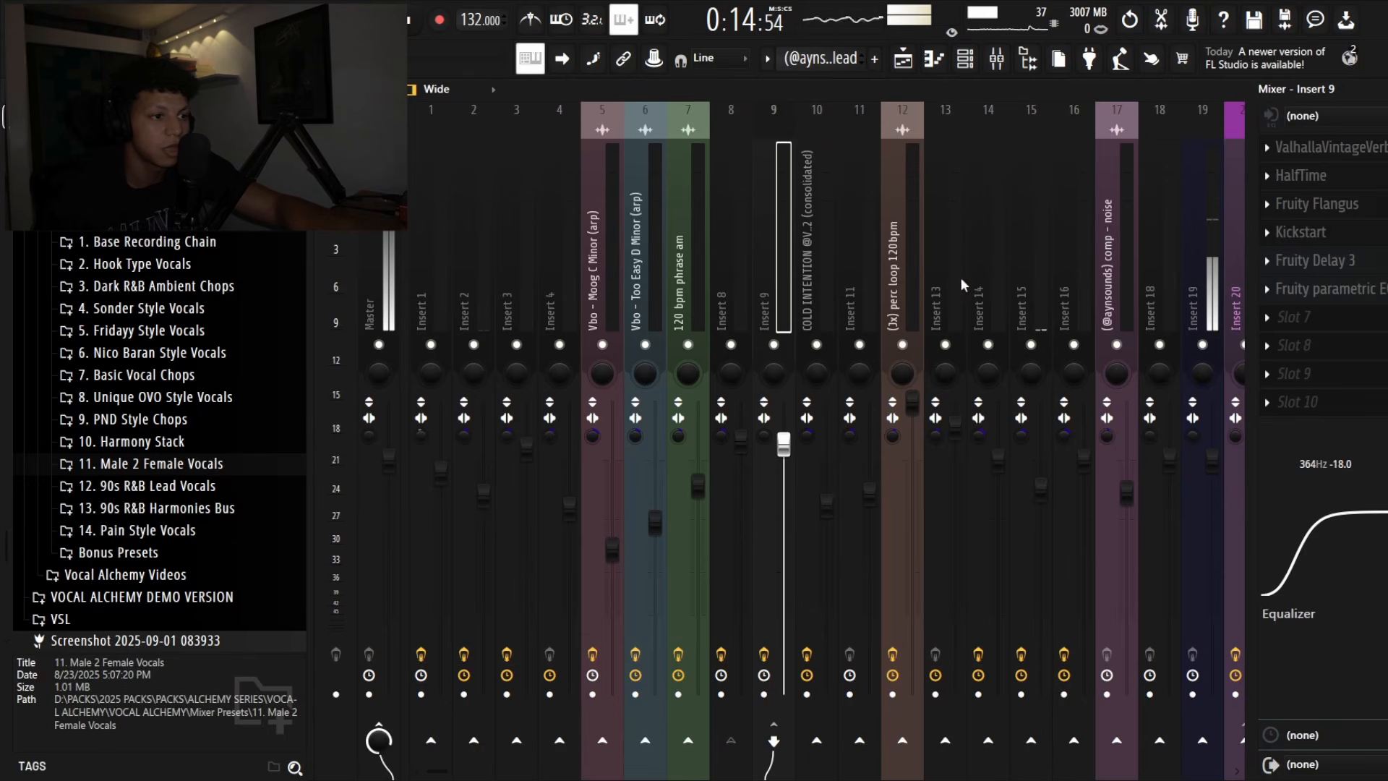
{"action": "left_click", "coordinate": [1041, 292]}
{"action": "left_click", "coordinate": [1336, 148]}
{"action": "left_click", "coordinate": [1336, 148]}
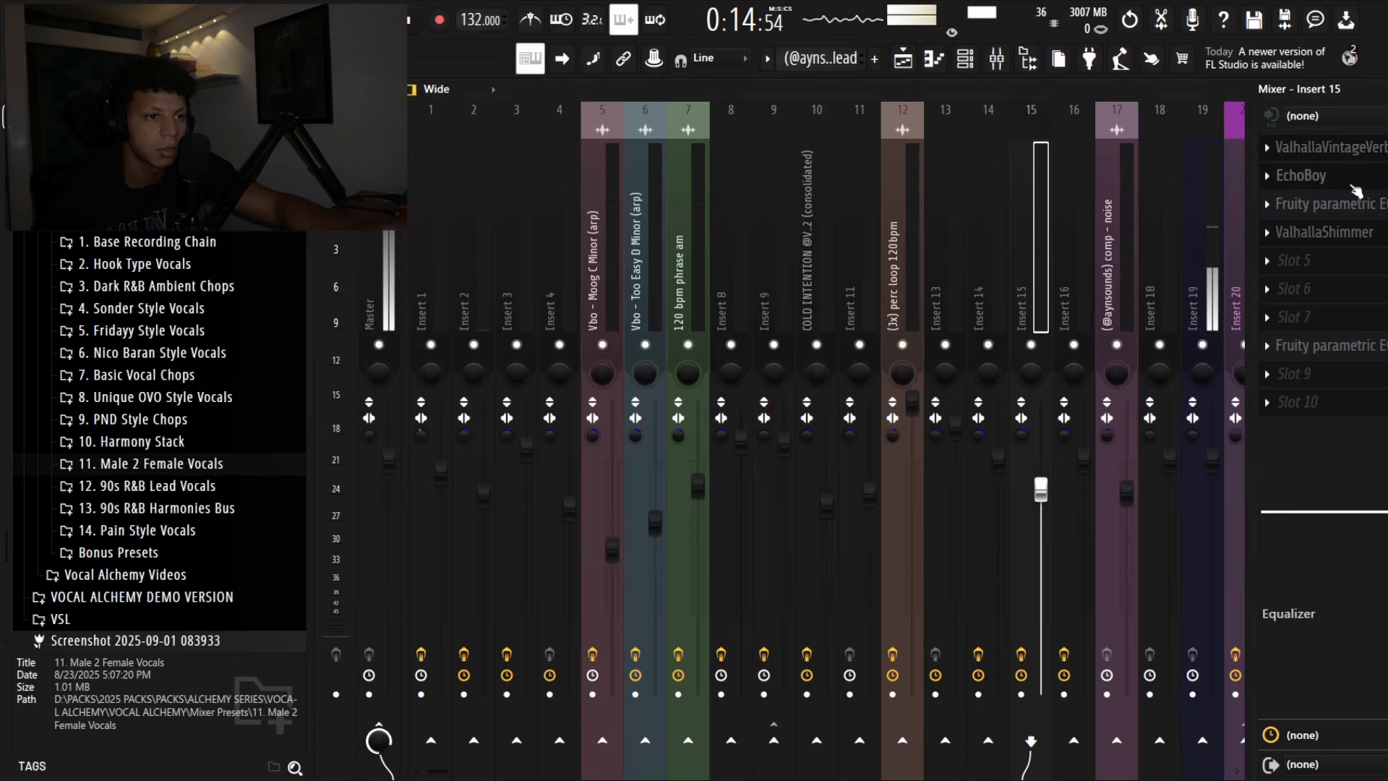
{"action": "left_click", "coordinate": [1347, 178]}
{"action": "left_click", "coordinate": [1351, 185]}
{"action": "left_click", "coordinate": [1365, 233]}
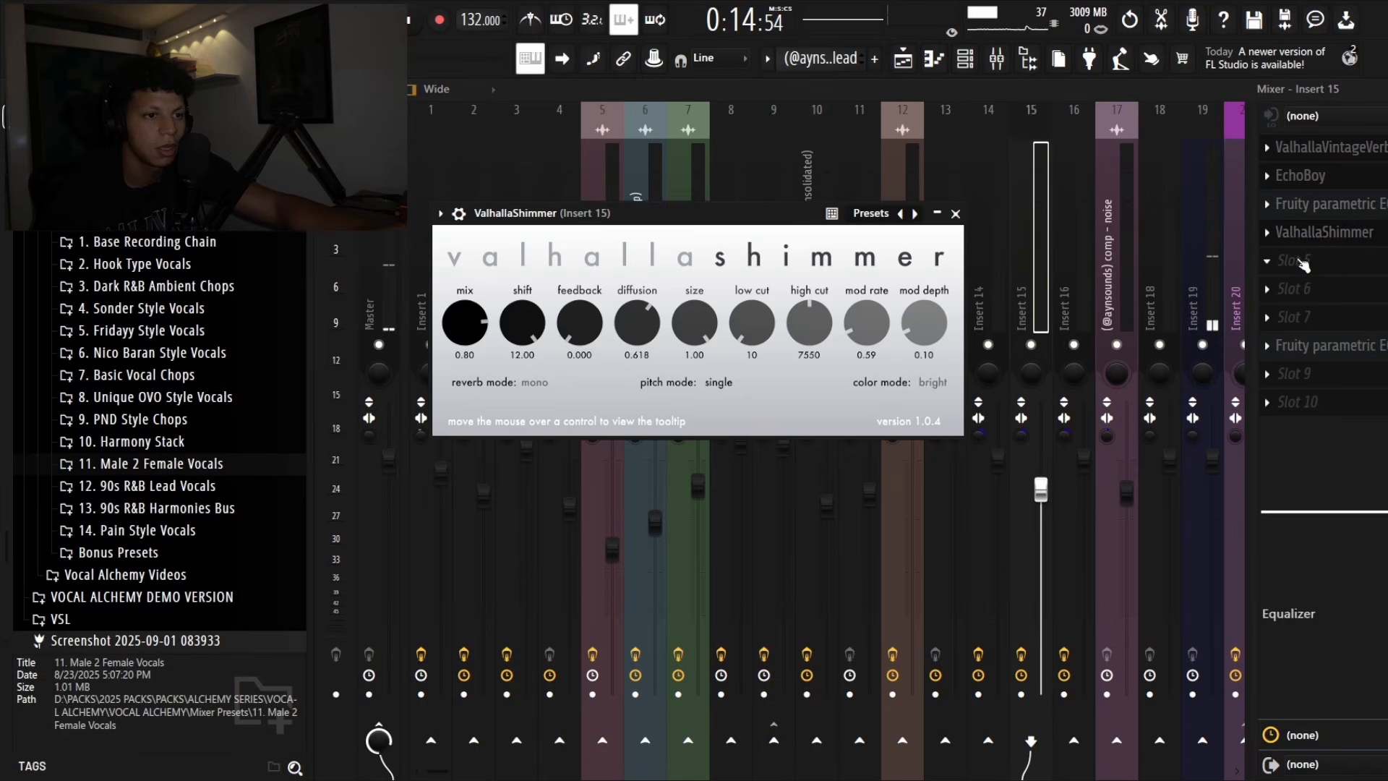
{"action": "left_click", "coordinate": [1328, 244]}
{"action": "left_click", "coordinate": [1351, 215]}
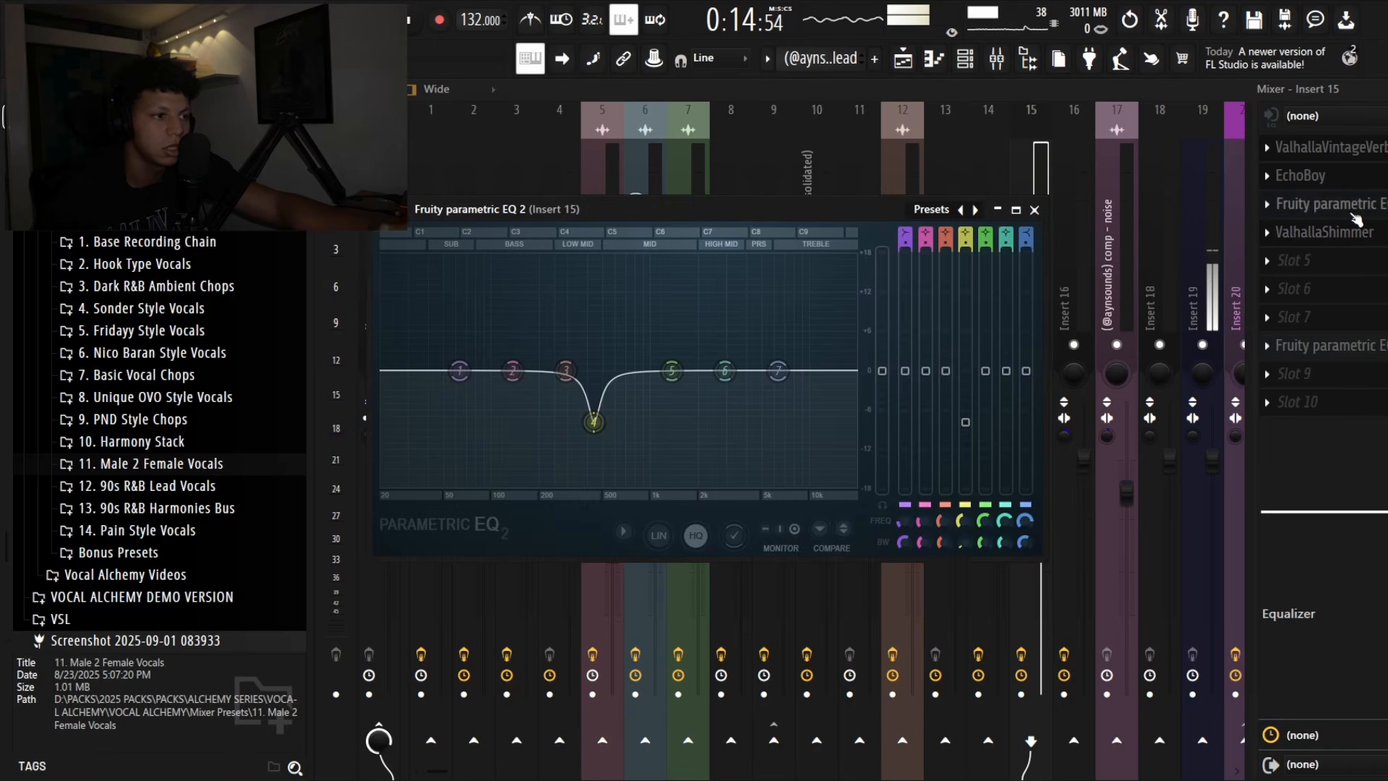
{"action": "key", "text": "F5"}
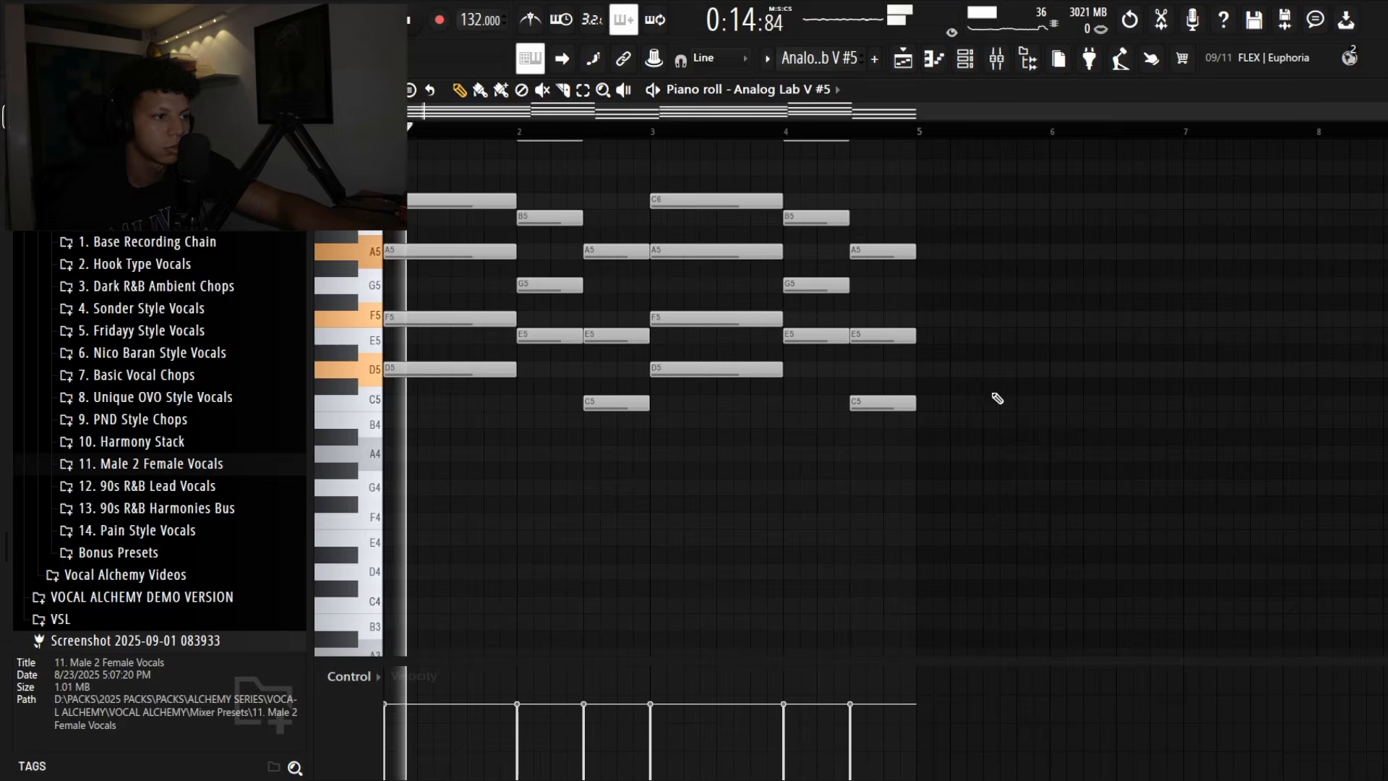
- Examine the layered patterns and chopped vocal clips in the playlist section from bar 17 to bar 25
{"action": "scroll", "coordinate": [998, 398], "scroll_direction": "up", "scroll_amount": 3}
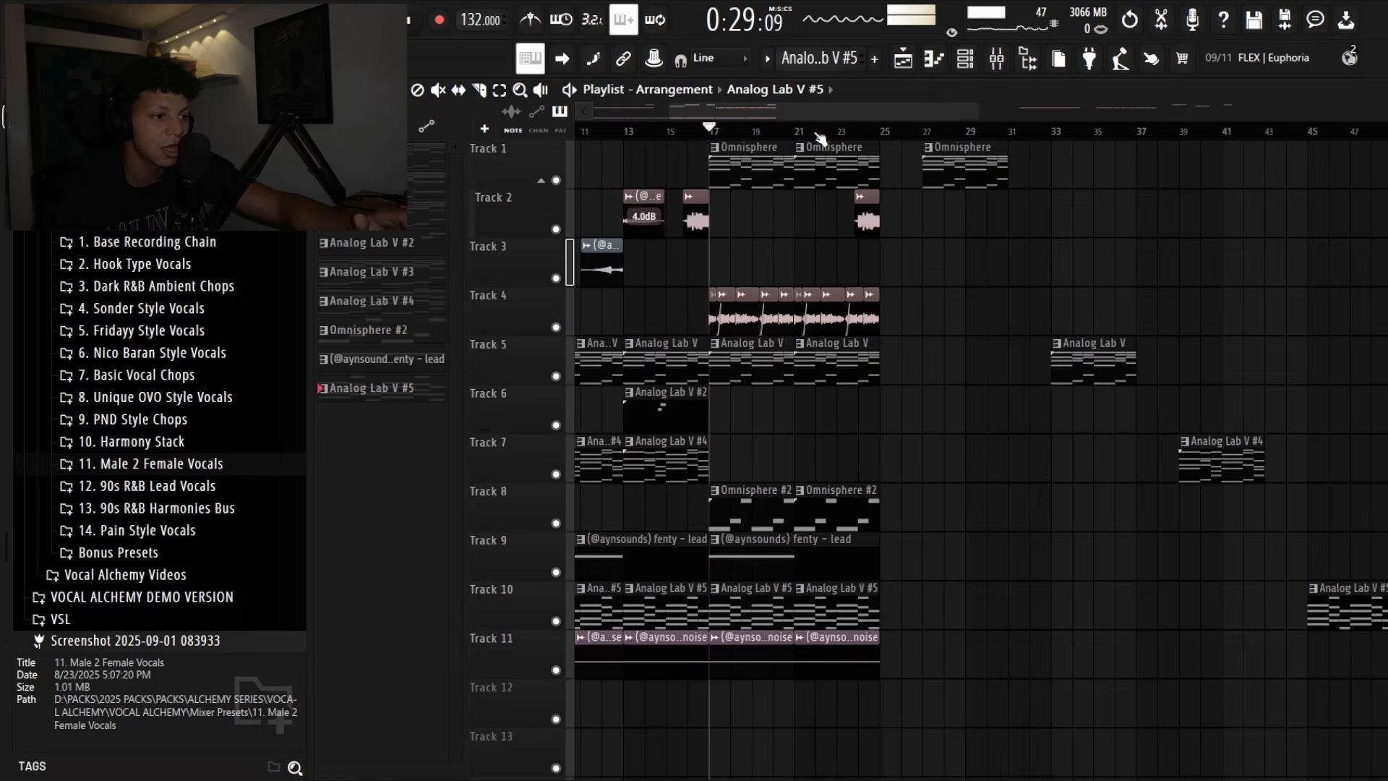
{"action": "scroll", "coordinate": [820, 134], "scroll_direction": "up", "scroll_amount": 3}
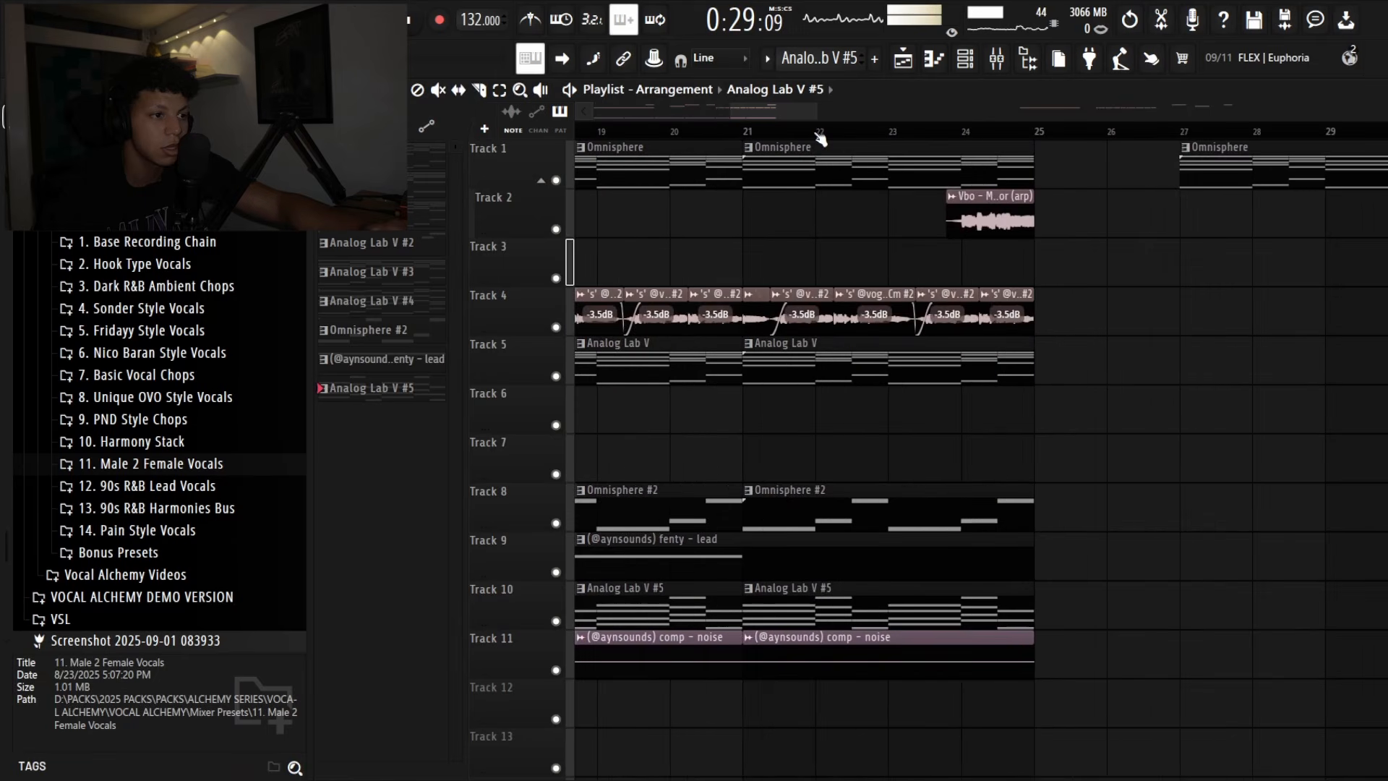
{"action": "scroll", "coordinate": [746, 141], "scroll_direction": "down", "scroll_amount": 5}
{"action": "scroll", "coordinate": [766, 139], "scroll_direction": "down", "scroll_amount": 4}
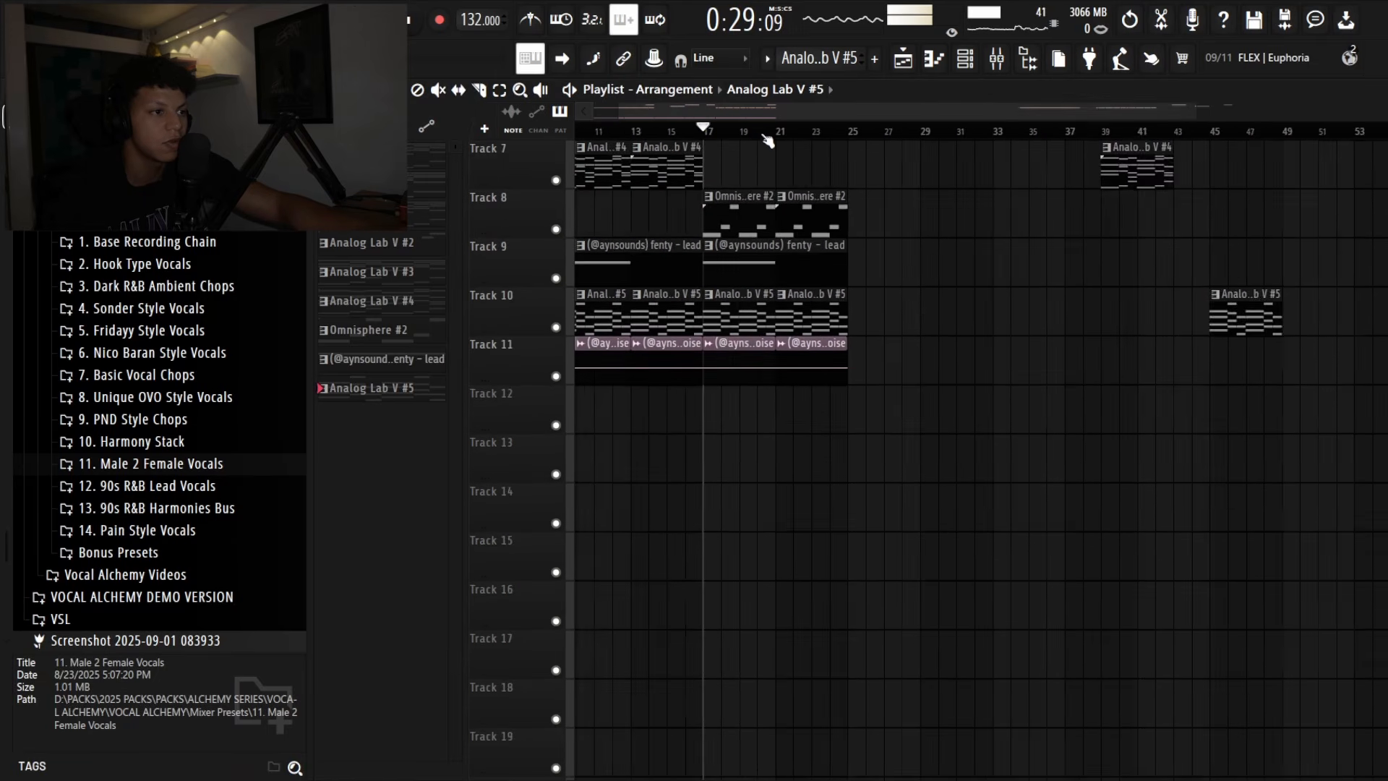
{"action": "scroll", "coordinate": [722, 208], "scroll_direction": "up", "scroll_amount": 5}
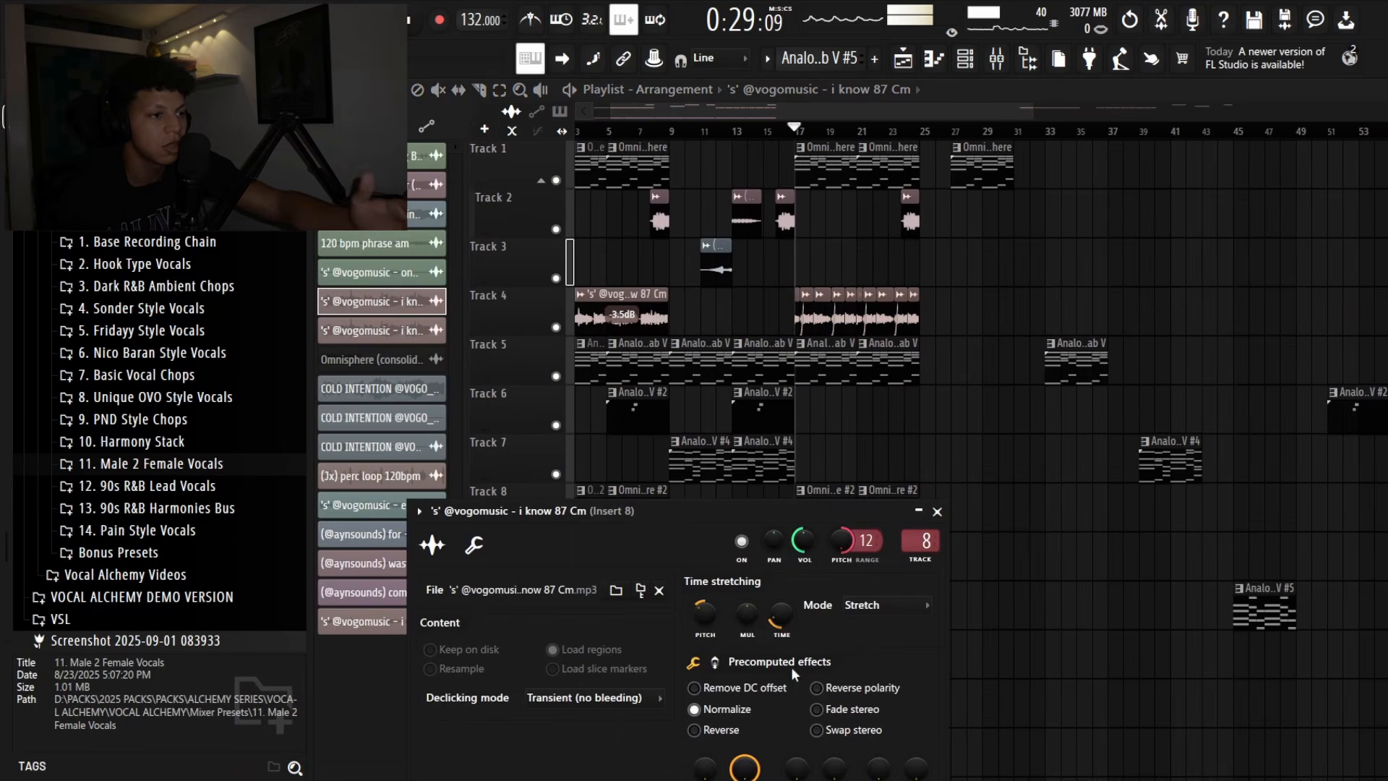
- Close the vocal's channel settings, view mixer insert 8, and solo Track 4 to play the chopped vocals from bar 17
{"action": "key", "text": "Escape"}
{"action": "left_click_drag", "start_coordinate": [829, 497], "coordinate": [799, 351]}
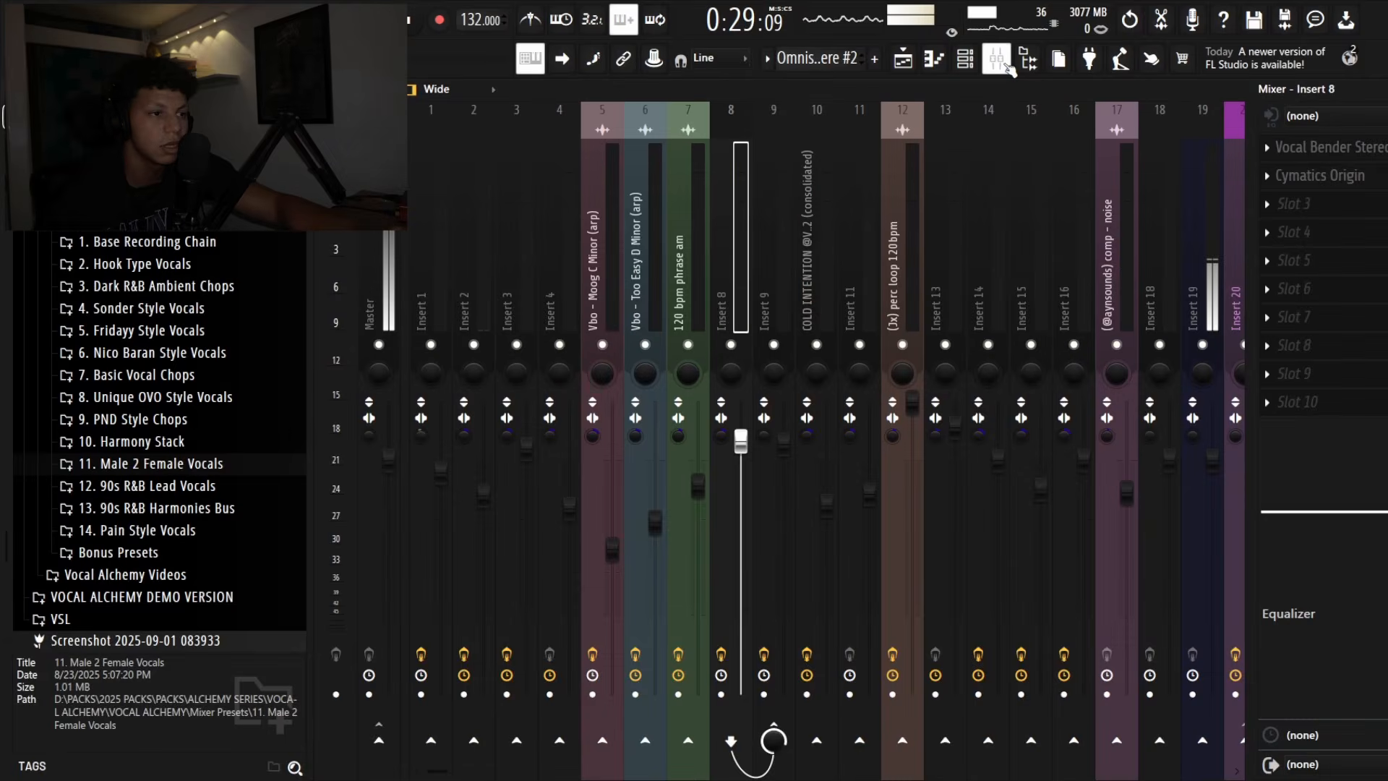
{"action": "scroll", "coordinate": [572, 334], "scroll_direction": "up", "scroll_amount": 3}
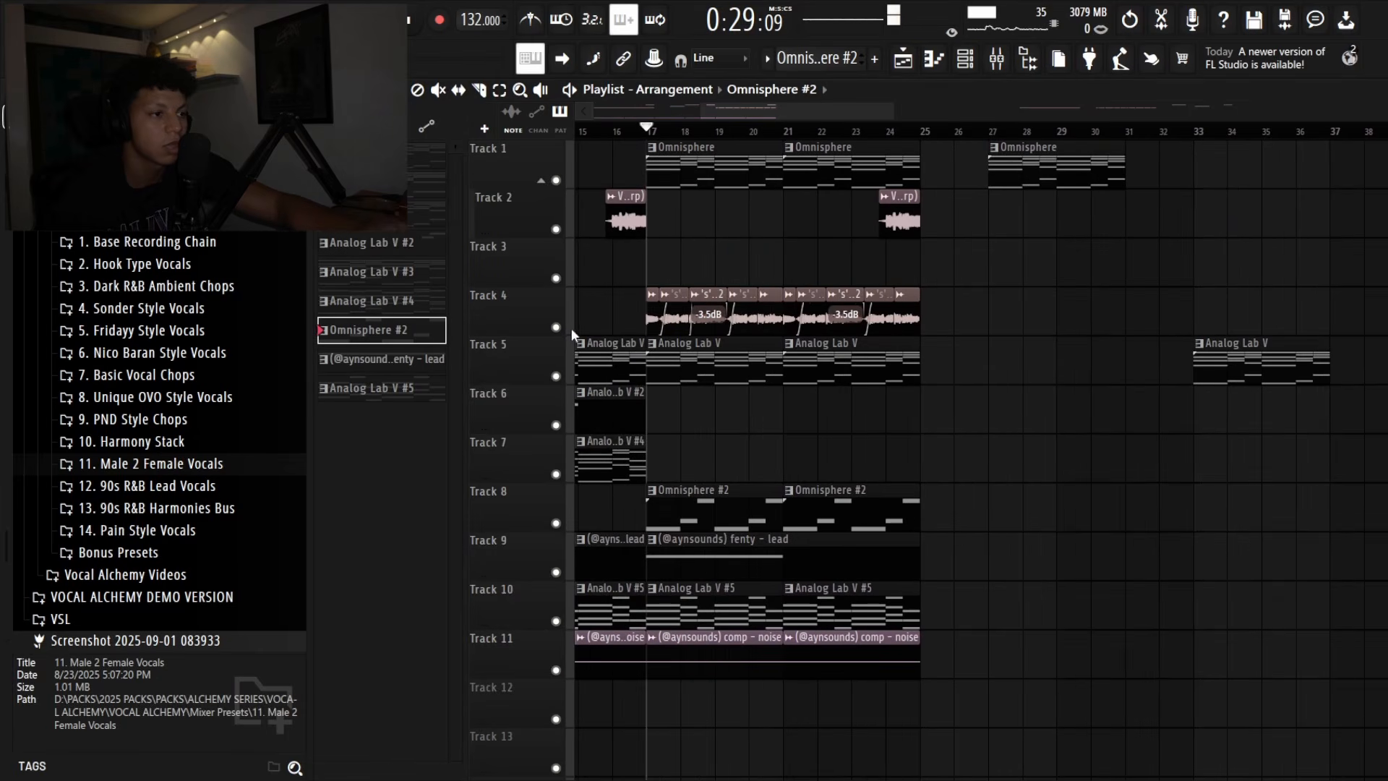
{"action": "right_click", "coordinate": [556, 327]}
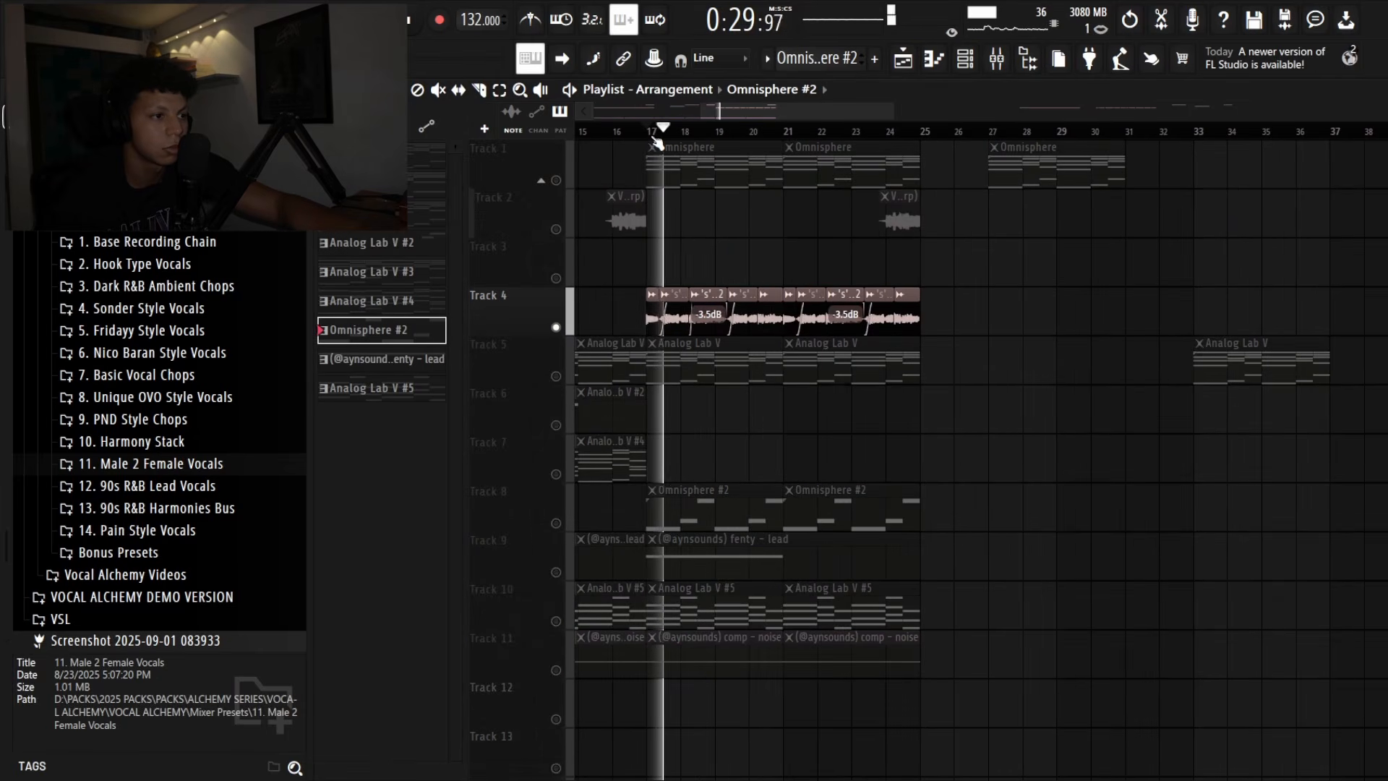
- Listen to the soloed chopped vocals on Track 4 through to bar 25 and stop playback
{"action": "scroll", "coordinate": [656, 143], "scroll_direction": "up", "scroll_amount": 4}
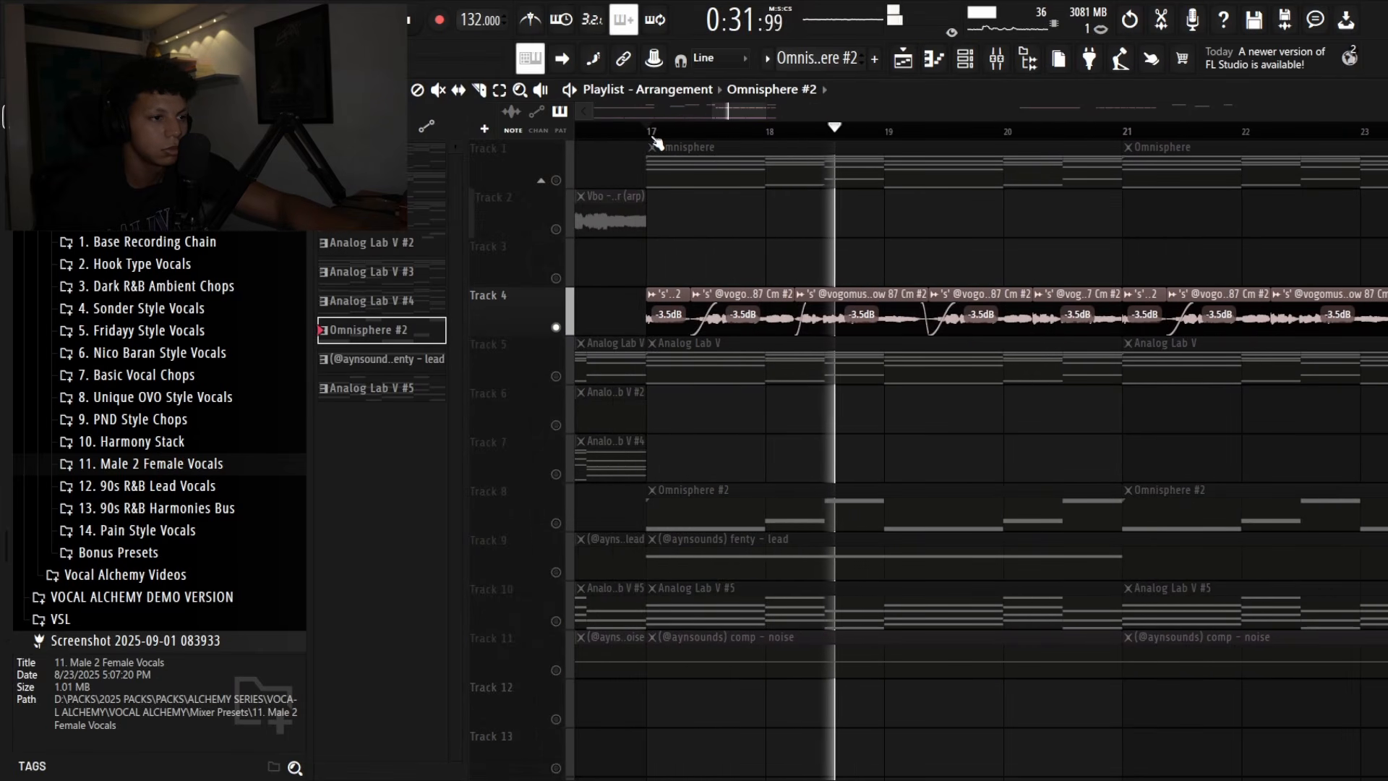
{"action": "scroll", "coordinate": [656, 143], "scroll_direction": "down", "scroll_amount": 3}
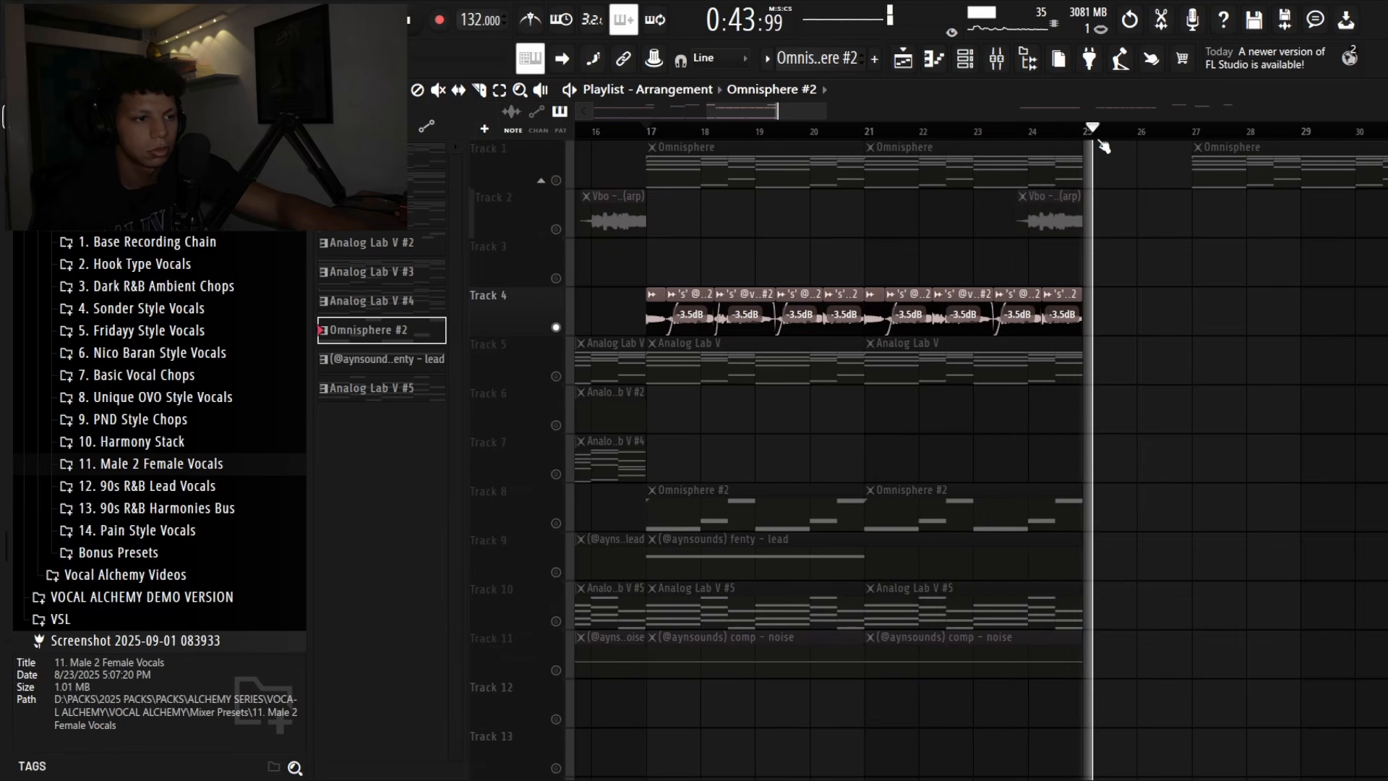
{"action": "key", "text": "space"}
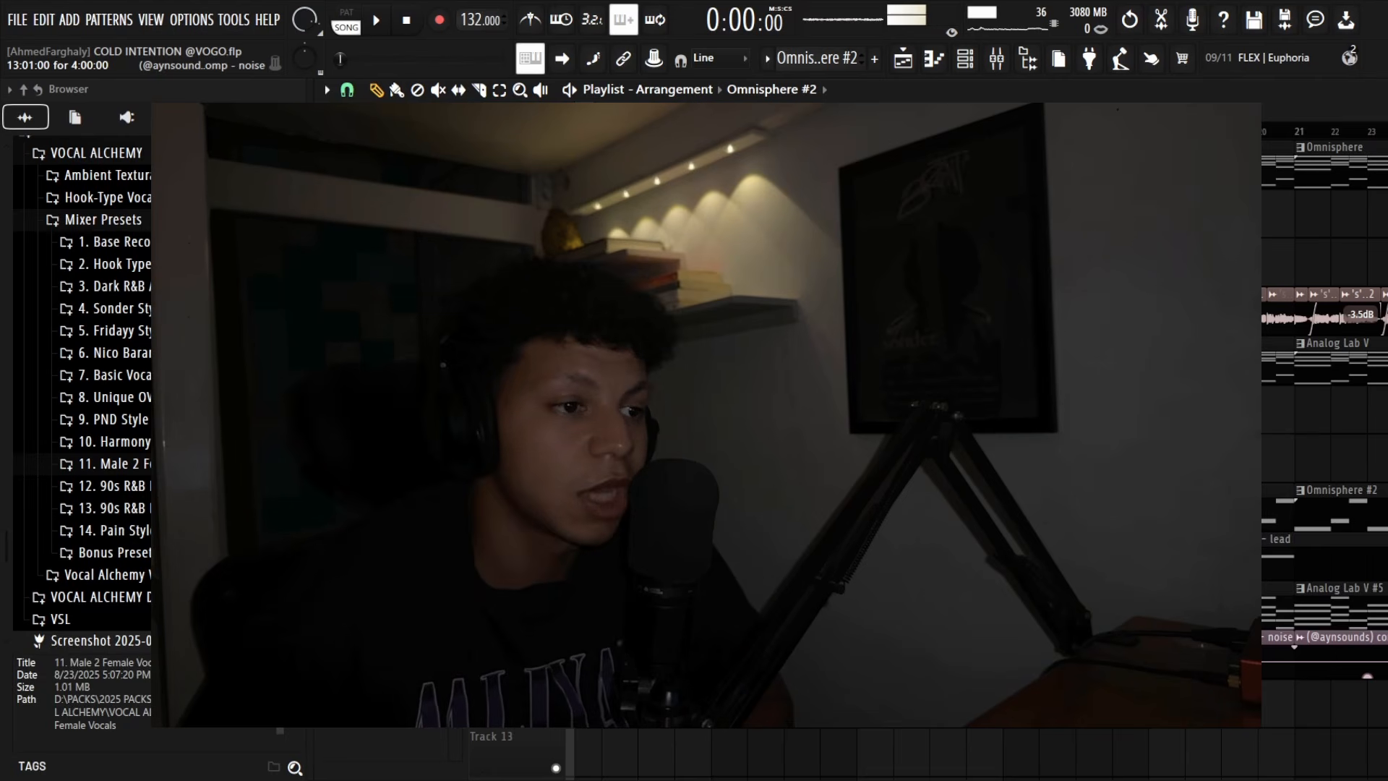
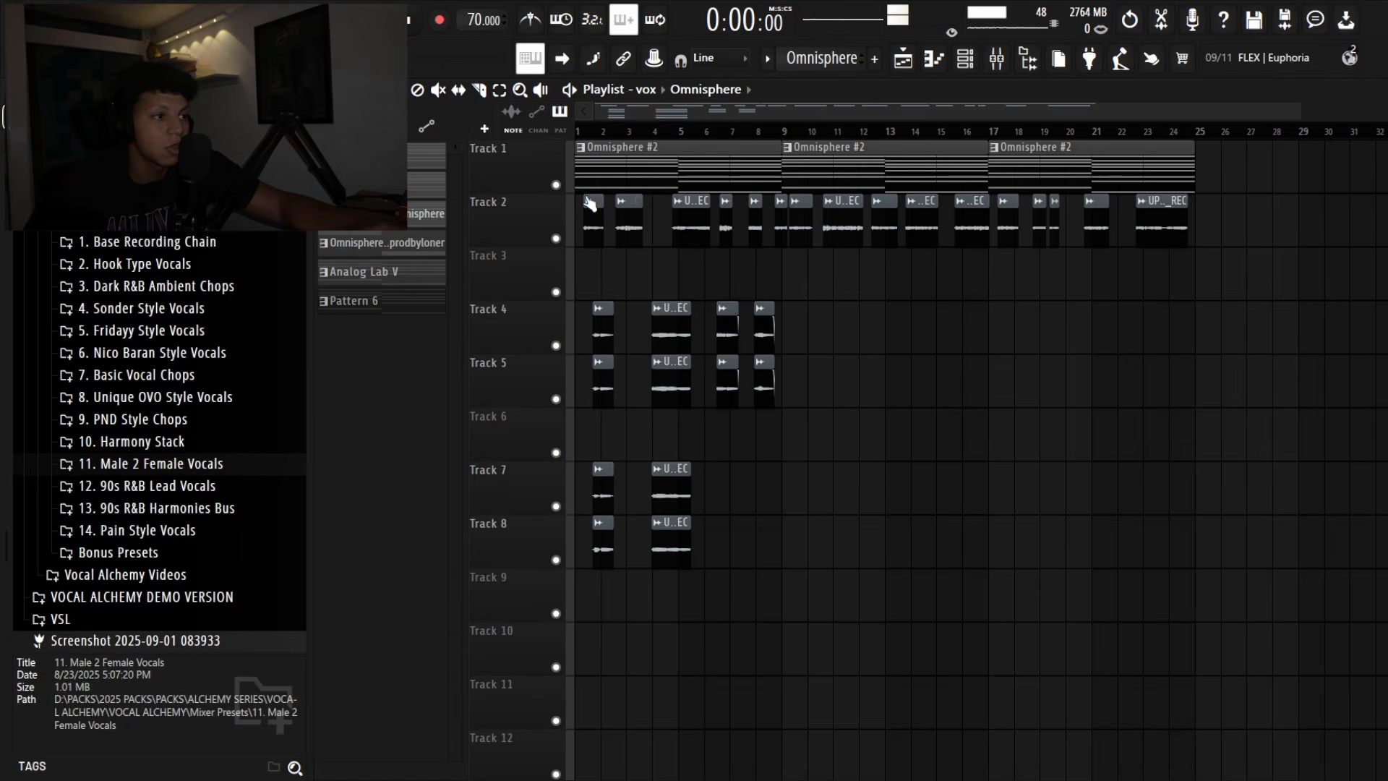
- Mute Track 1 in the vox arrangement, view the vocal effects on mixer insert 22, and return to the playlist
{"action": "left_click", "coordinate": [556, 185]}
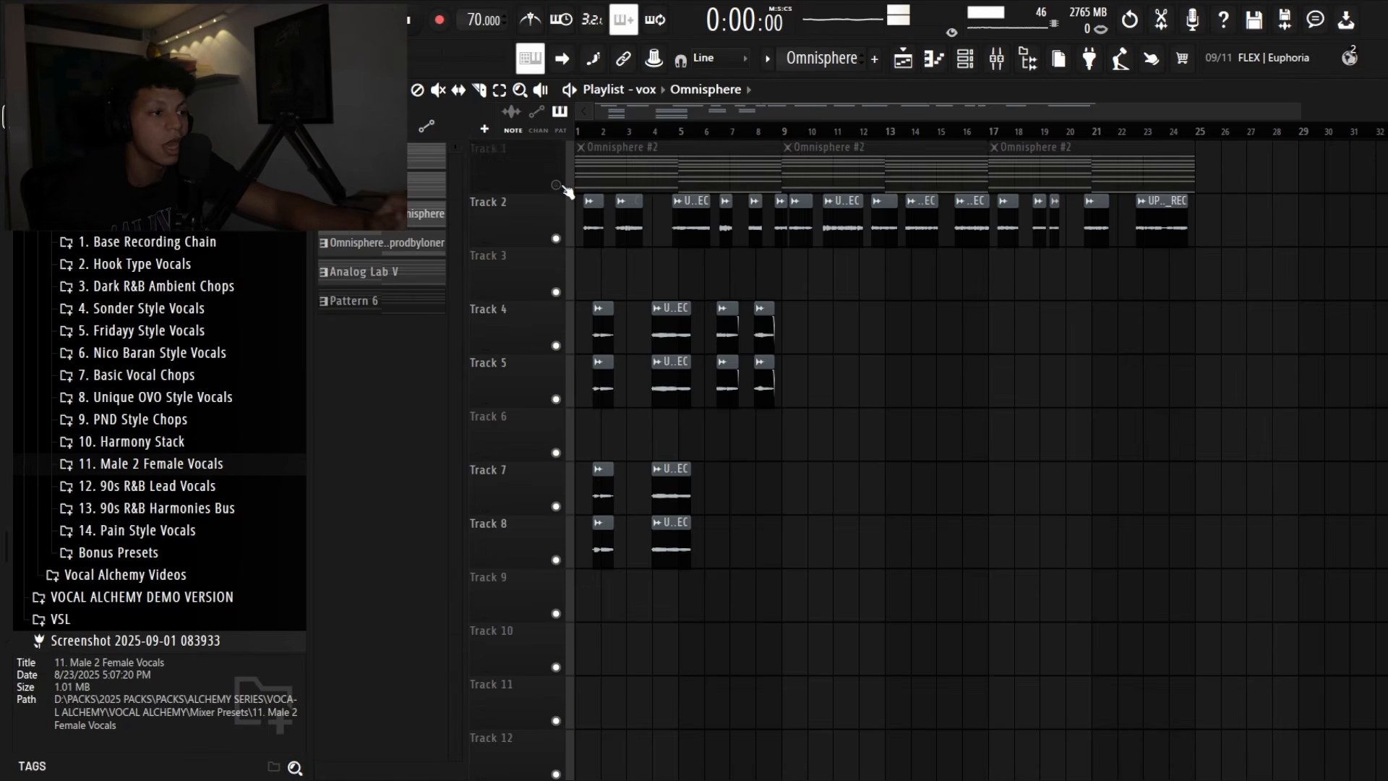
{"action": "key", "text": "F9"}
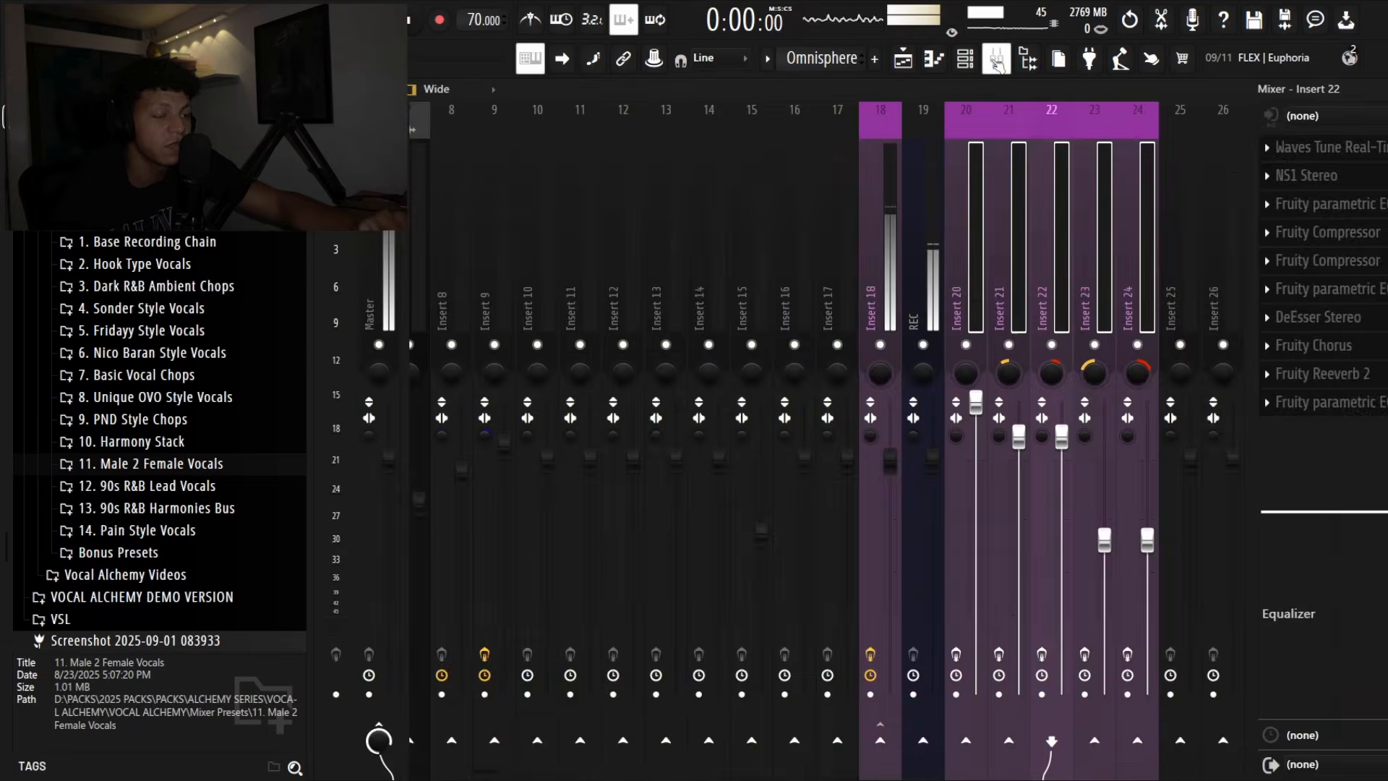
{"action": "key", "text": "F9"}
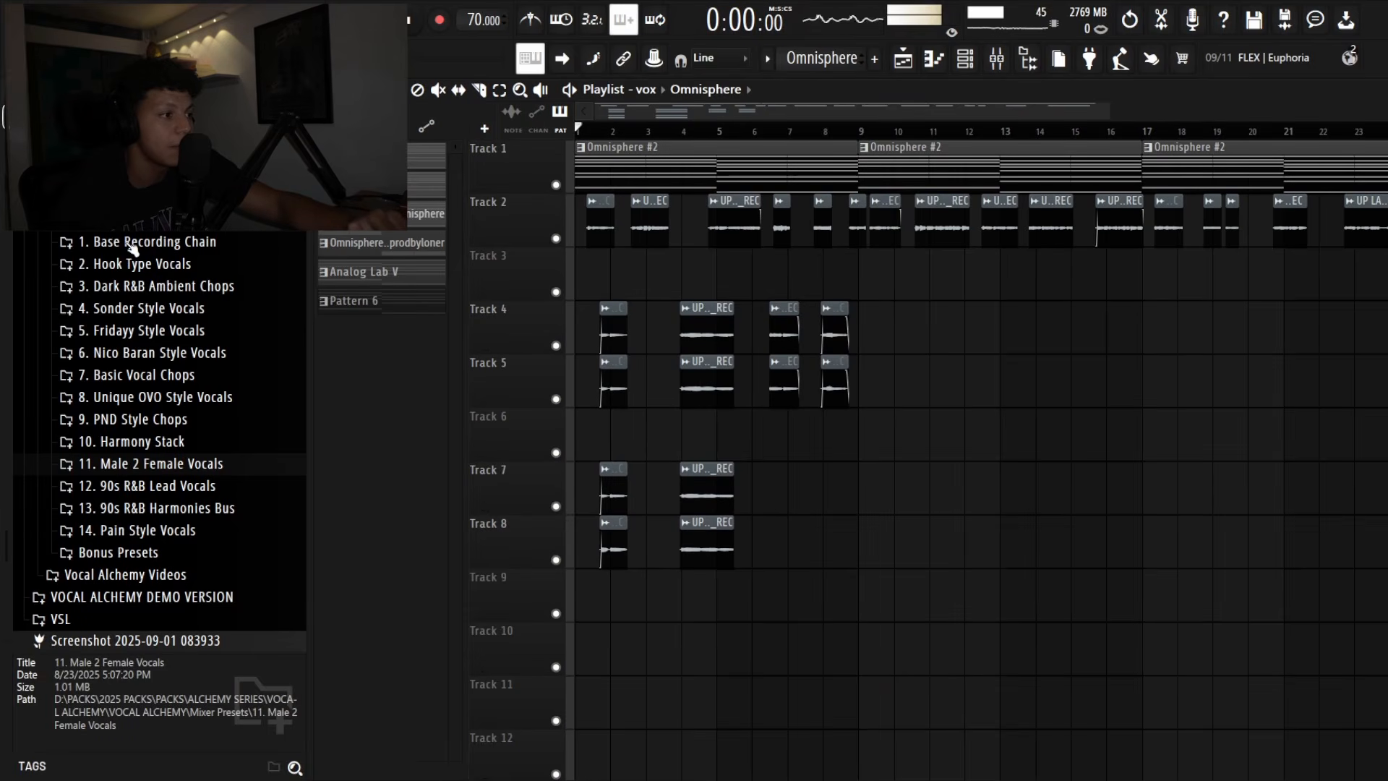
- Preview the autotune, chorus, compressor, de-esser, EQ and noise remover images in the "1. Base Recording Chain" preset folder, and collapse the VOCAL ALCHEMY folders
{"action": "left_click", "coordinate": [132, 244]}
{"action": "scroll", "coordinate": [108, 405], "scroll_direction": "up", "scroll_amount": 2}
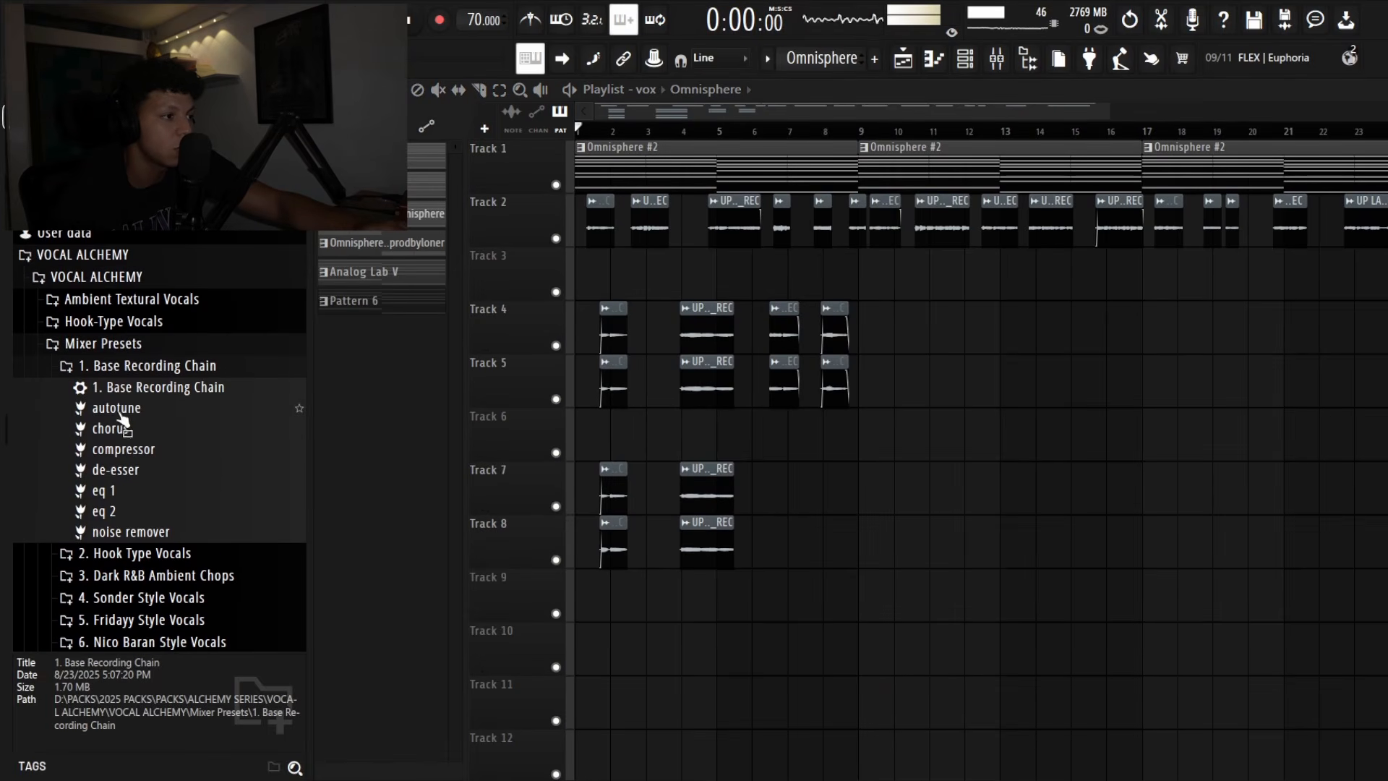
{"action": "left_click", "coordinate": [116, 408]}
{"action": "left_click", "coordinate": [116, 429]}
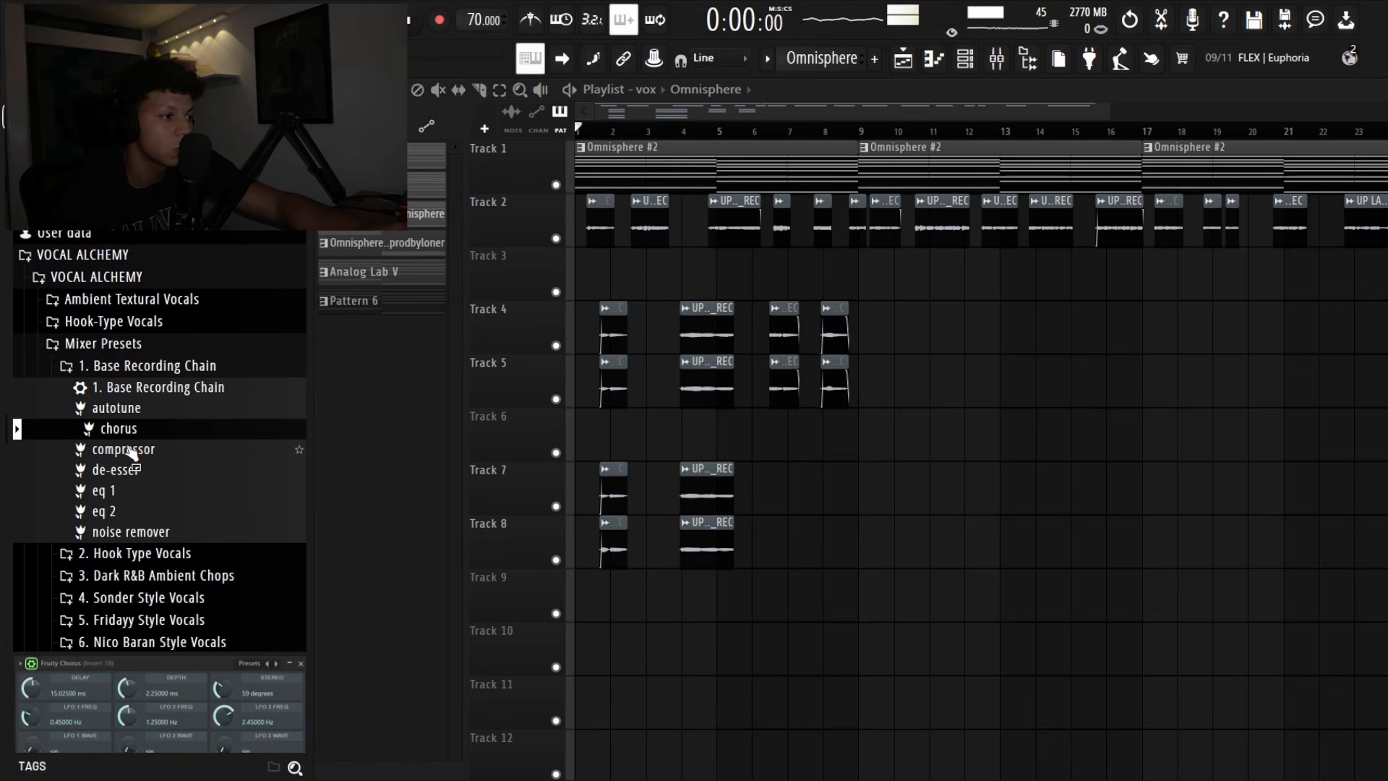
{"action": "left_click", "coordinate": [131, 451]}
{"action": "left_click", "coordinate": [139, 474]}
{"action": "left_click", "coordinate": [139, 493]}
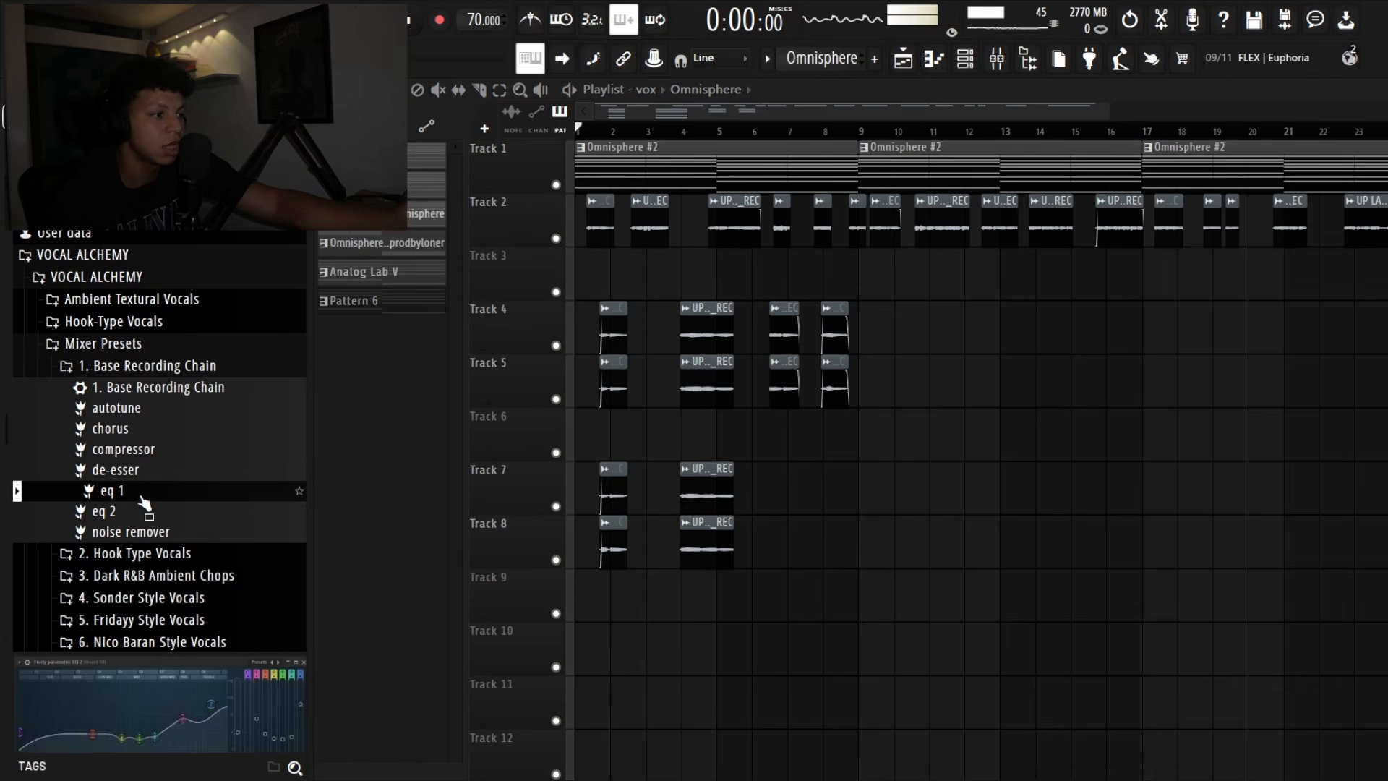
{"action": "left_click", "coordinate": [147, 534]}
{"action": "left_click", "coordinate": [142, 347]}
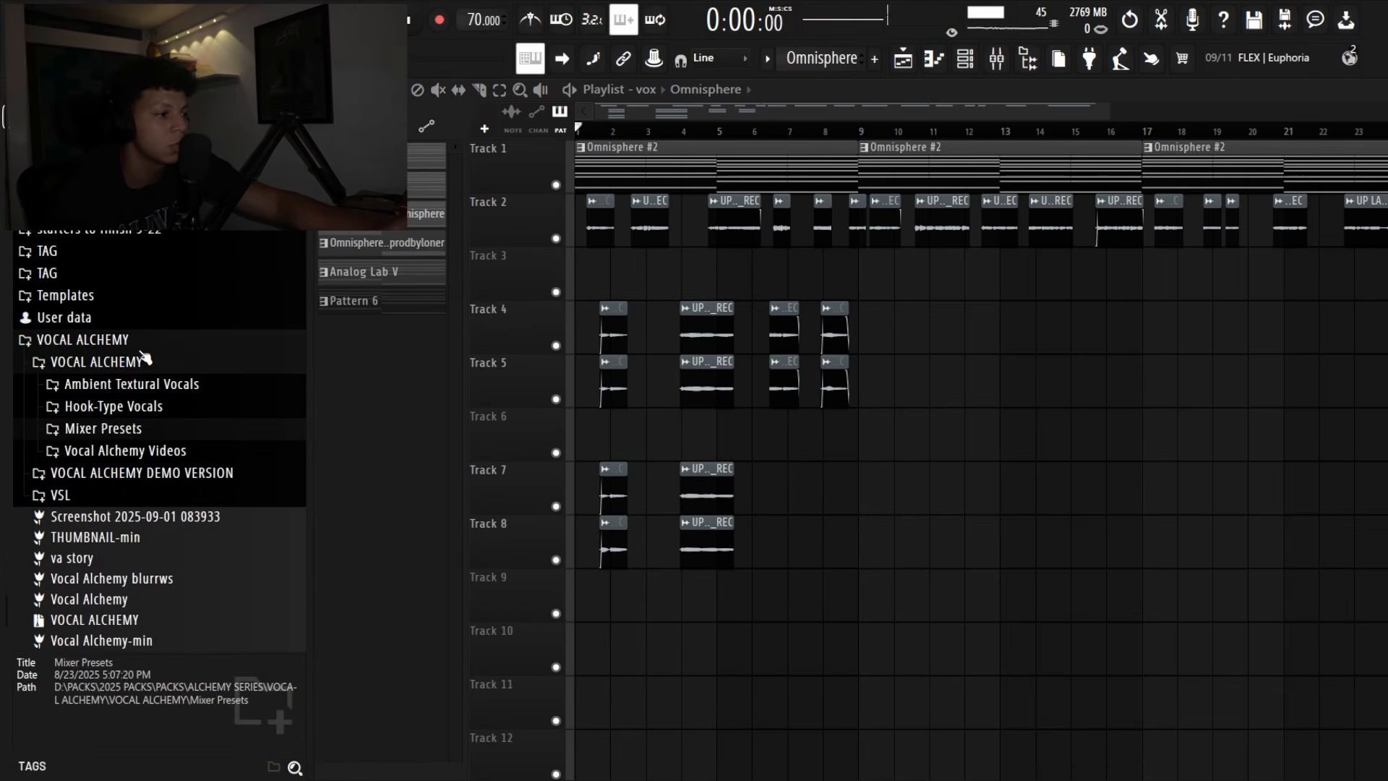
{"action": "left_click", "coordinate": [154, 268]}
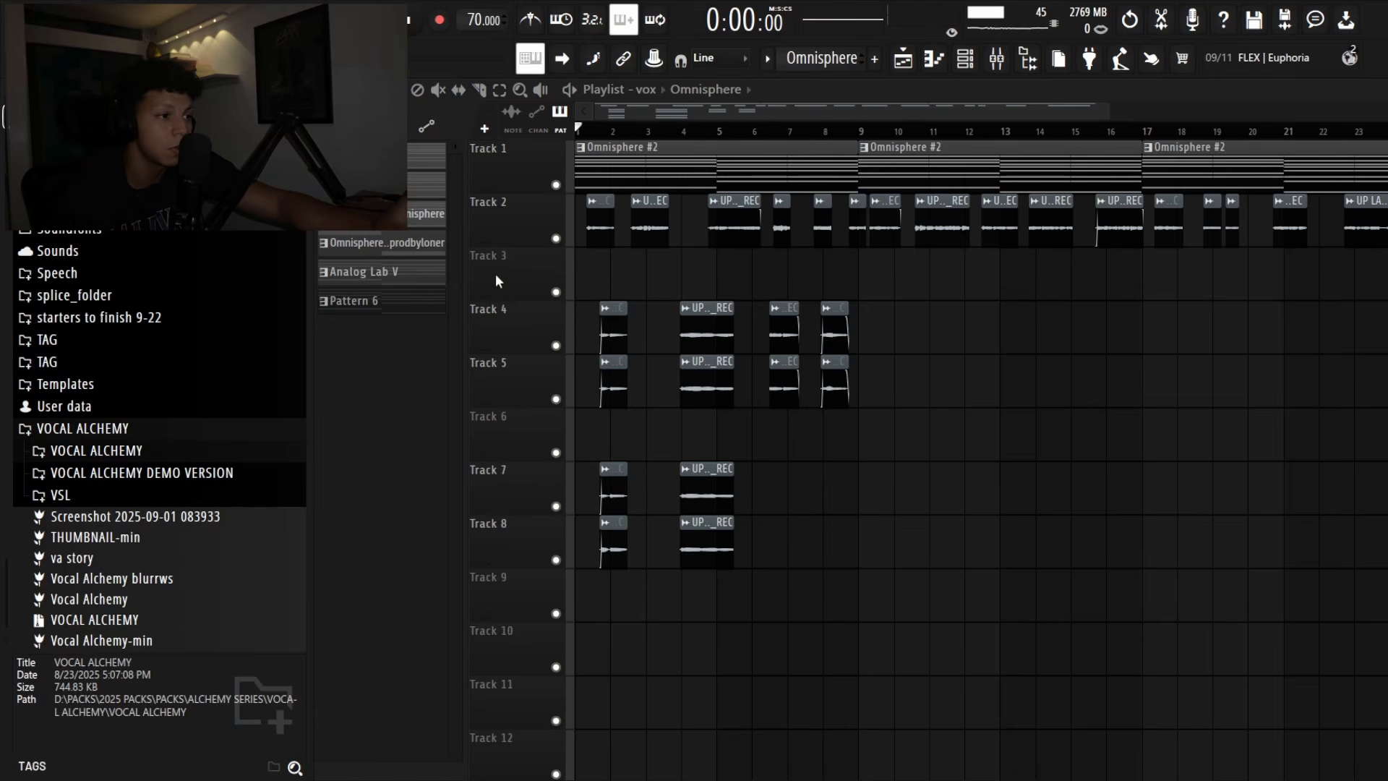
- Solo Track 4 and Track 5 in turn to play each vocal take around bar 2 on its own
{"action": "scroll", "coordinate": [629, 134], "scroll_direction": "up", "scroll_amount": 5}
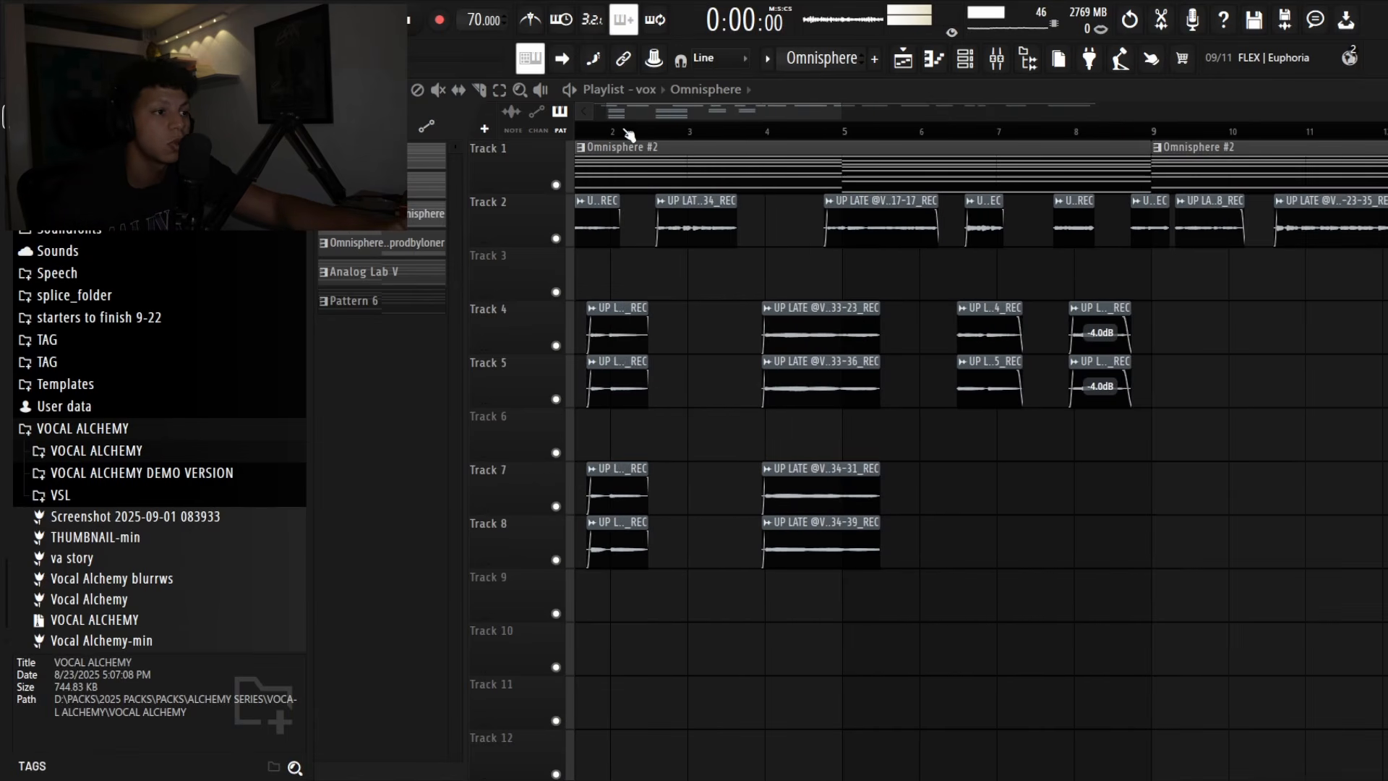
{"action": "scroll", "coordinate": [653, 138], "scroll_direction": "up", "scroll_amount": 3}
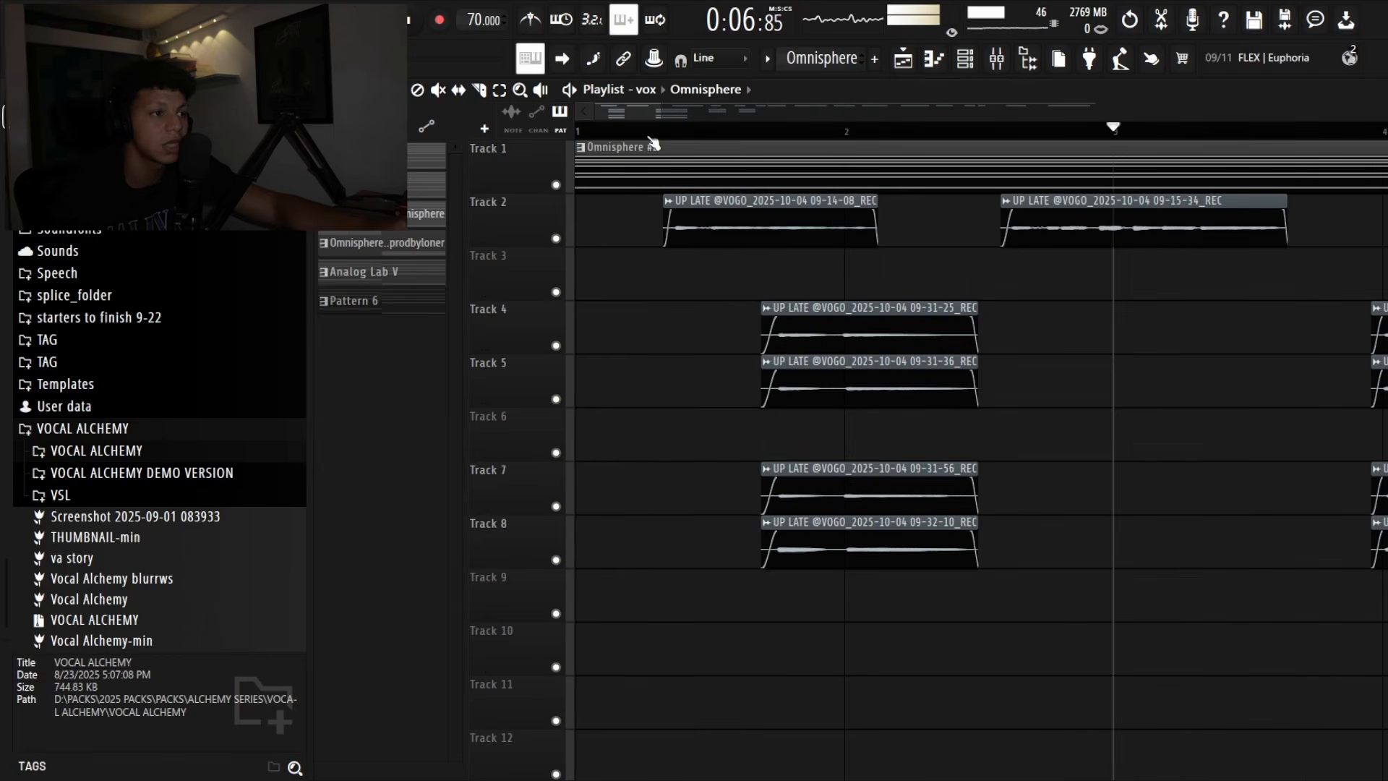
{"action": "left_click", "coordinate": [556, 345], "text": "ctrl"}
{"action": "left_click", "coordinate": [556, 399]}
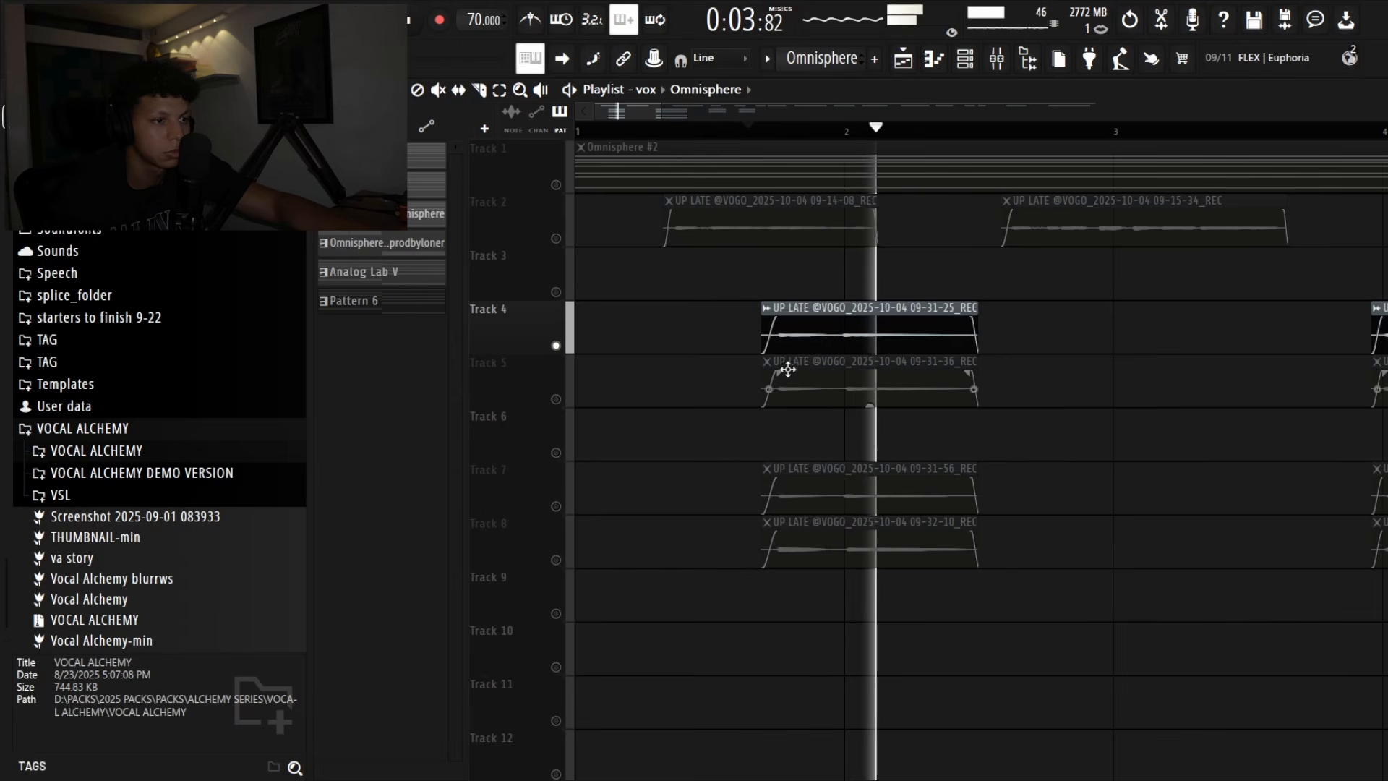
{"action": "key", "text": "space"}
{"action": "left_click", "coordinate": [556, 399], "text": "ctrl"}
{"action": "key", "text": "space"}
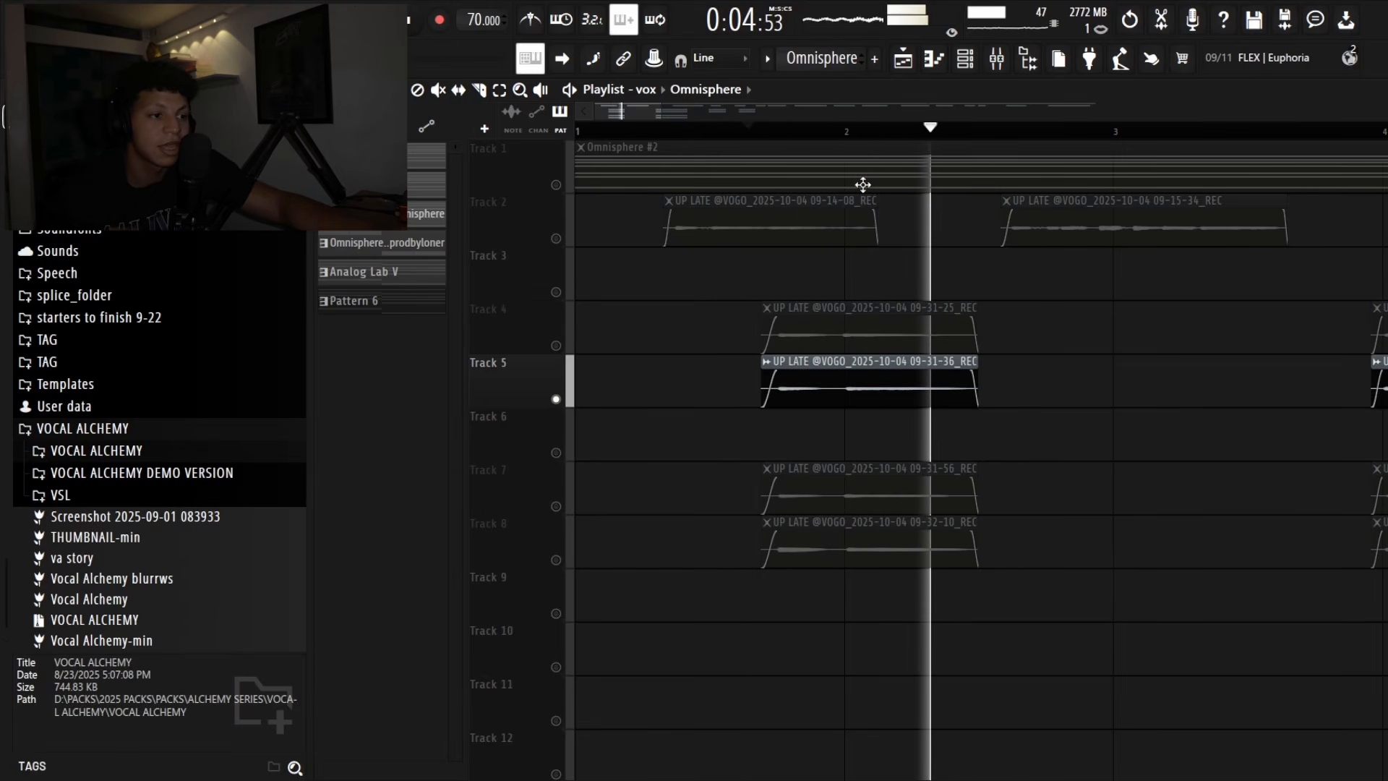
{"action": "key", "text": "space"}
- Unmute Track 4 alongside Track 5 and play both vocal takes together
{"action": "left_click", "coordinate": [556, 346]}
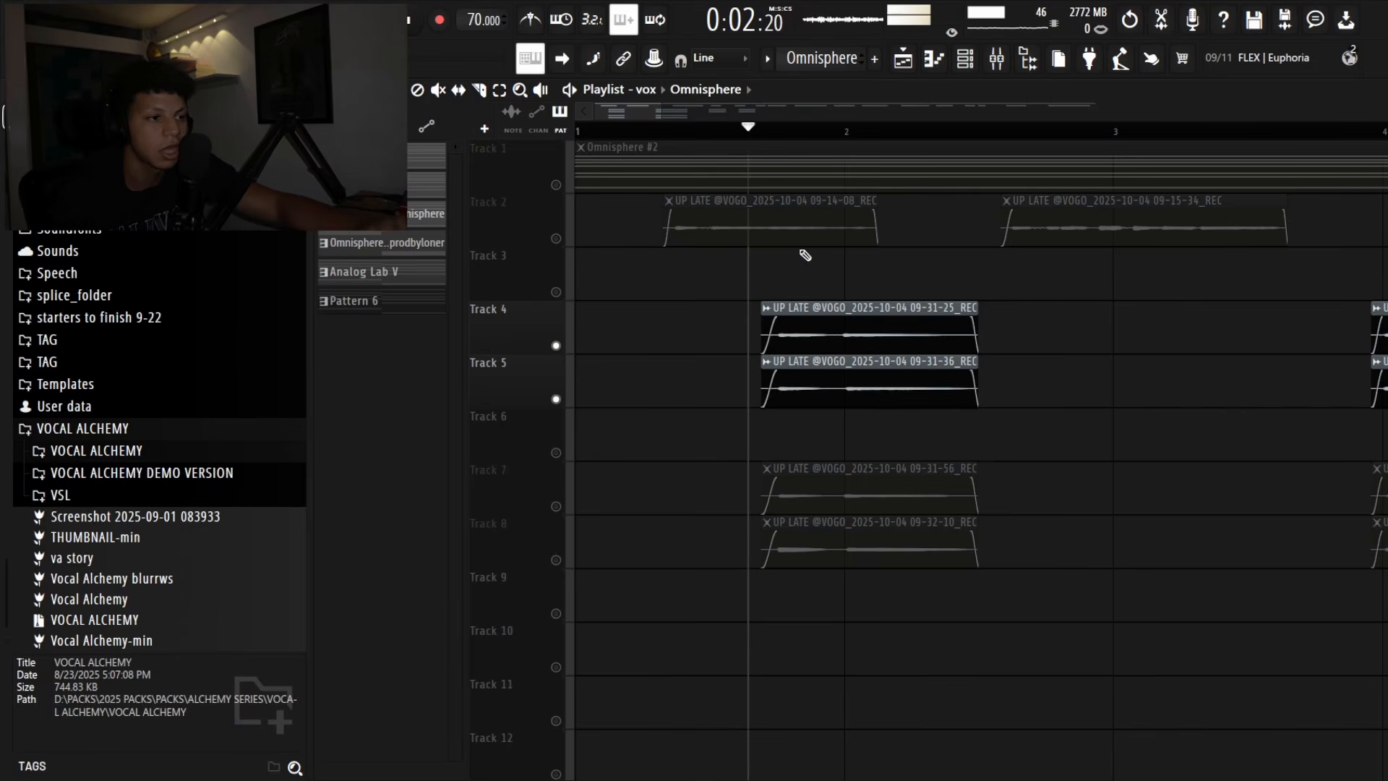
{"action": "key", "text": "space"}
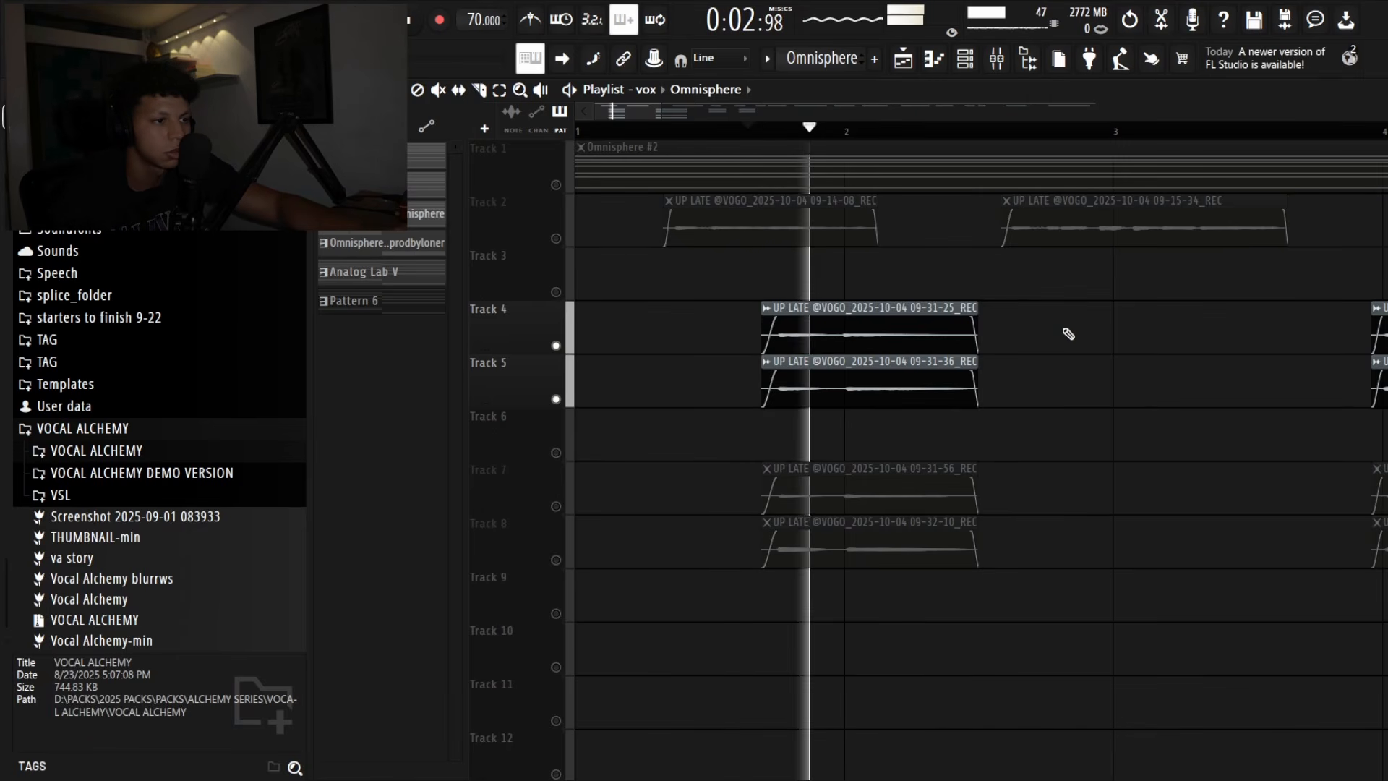
{"action": "key", "text": "space"}
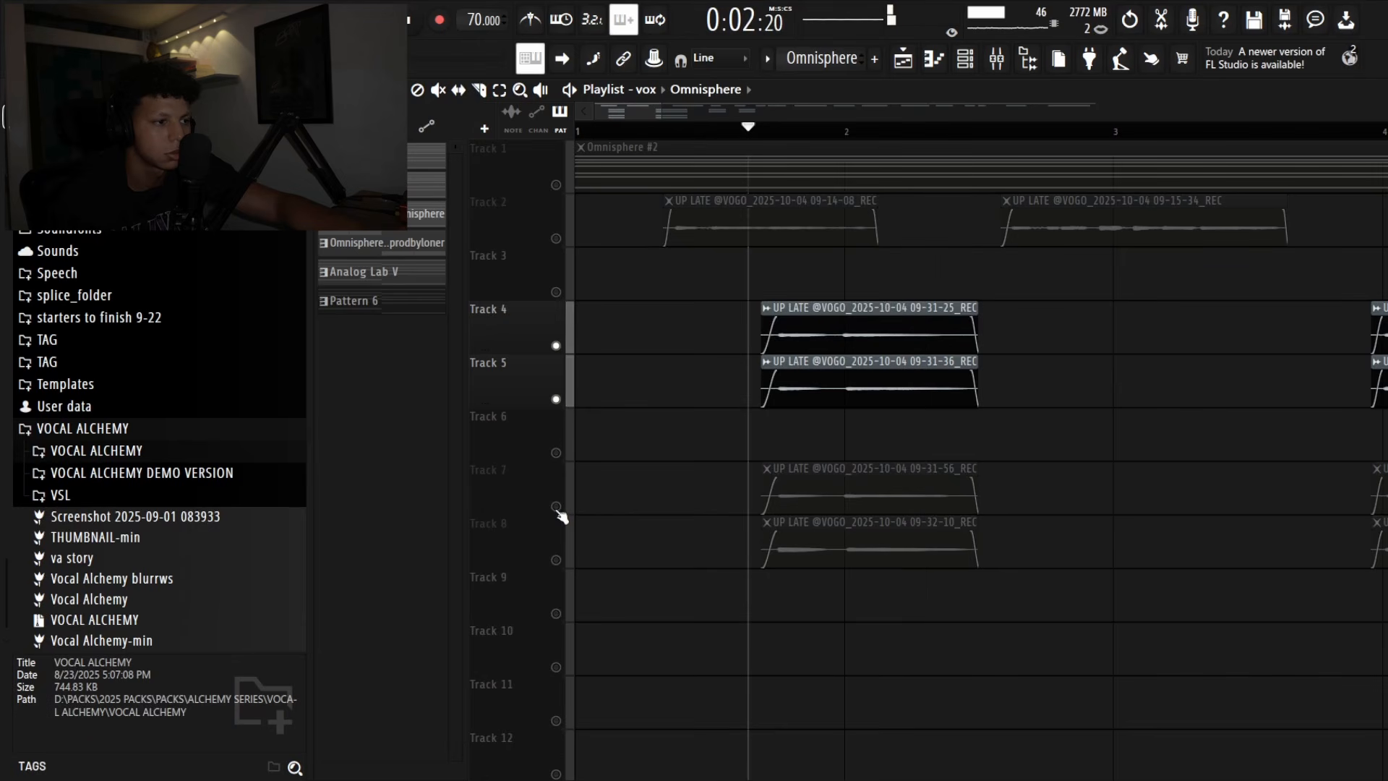
- Solo Tracks 7 and 8 together and play their vocal takes around bar 2
{"action": "right_click", "coordinate": [556, 506]}
{"action": "left_click", "coordinate": [556, 560]}
{"action": "key", "text": "space"}
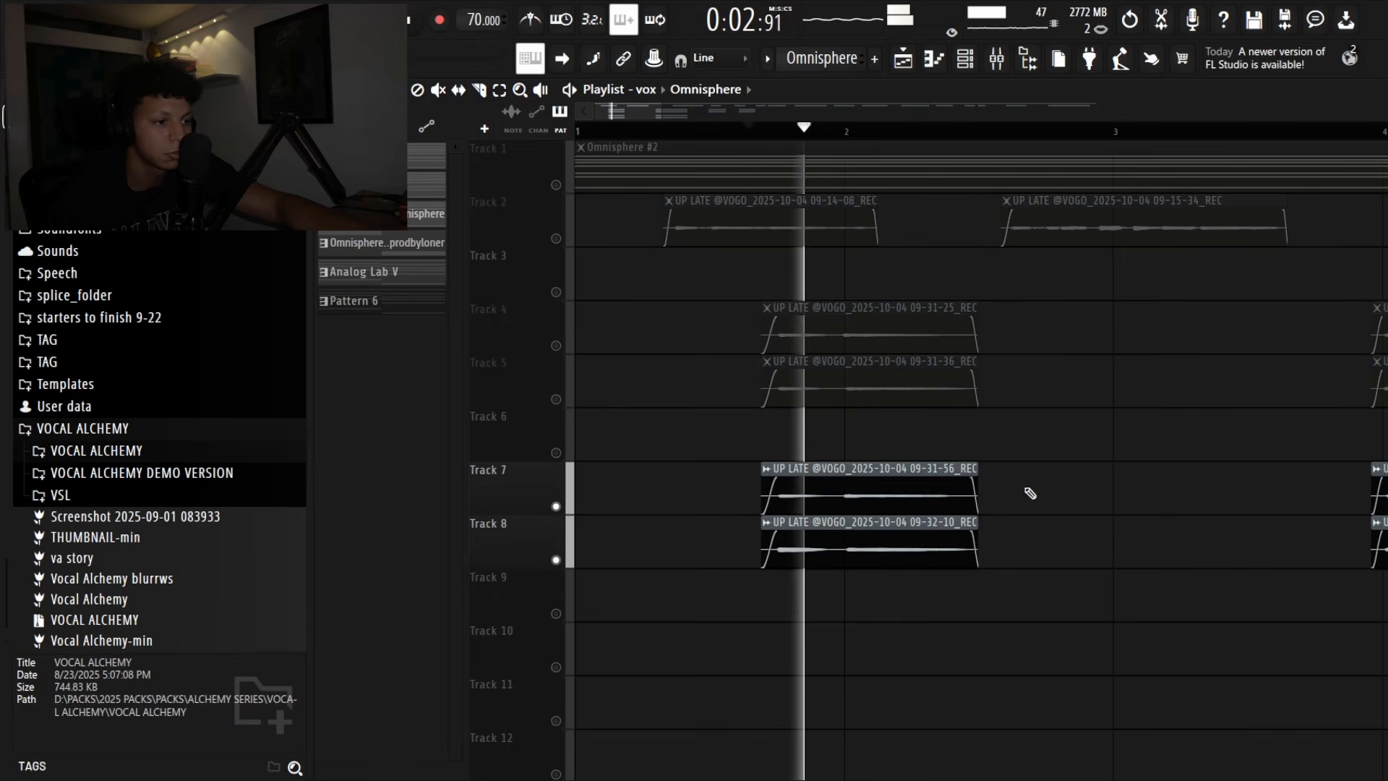
{"action": "key", "text": "space"}
- Unmute Tracks 4 and 5 and play them stacked with the vocal takes on Tracks 7 and 8
{"action": "left_click", "coordinate": [556, 399]}
{"action": "left_click", "coordinate": [556, 346]}
{"action": "key", "text": "space"}
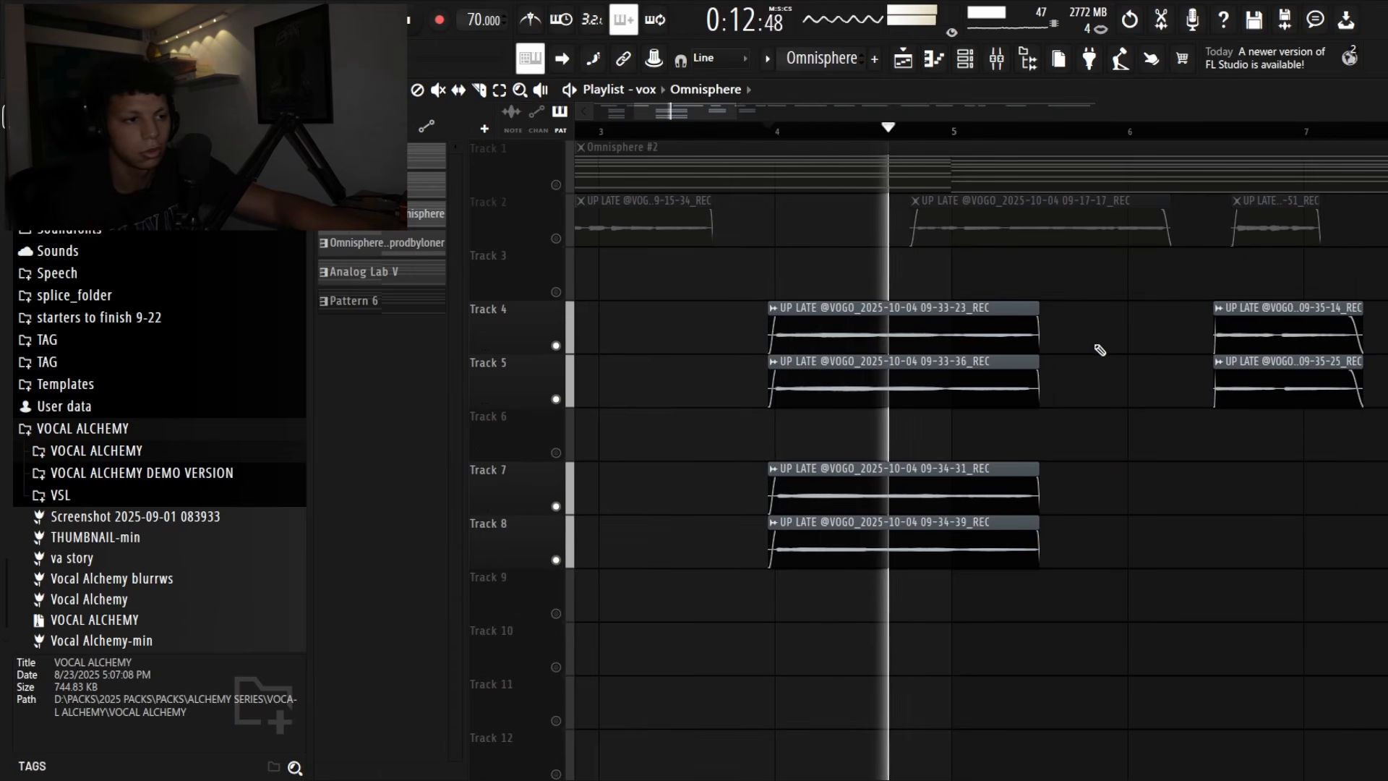
{"action": "scroll", "coordinate": [857, 160], "scroll_direction": "down", "scroll_amount": 5}
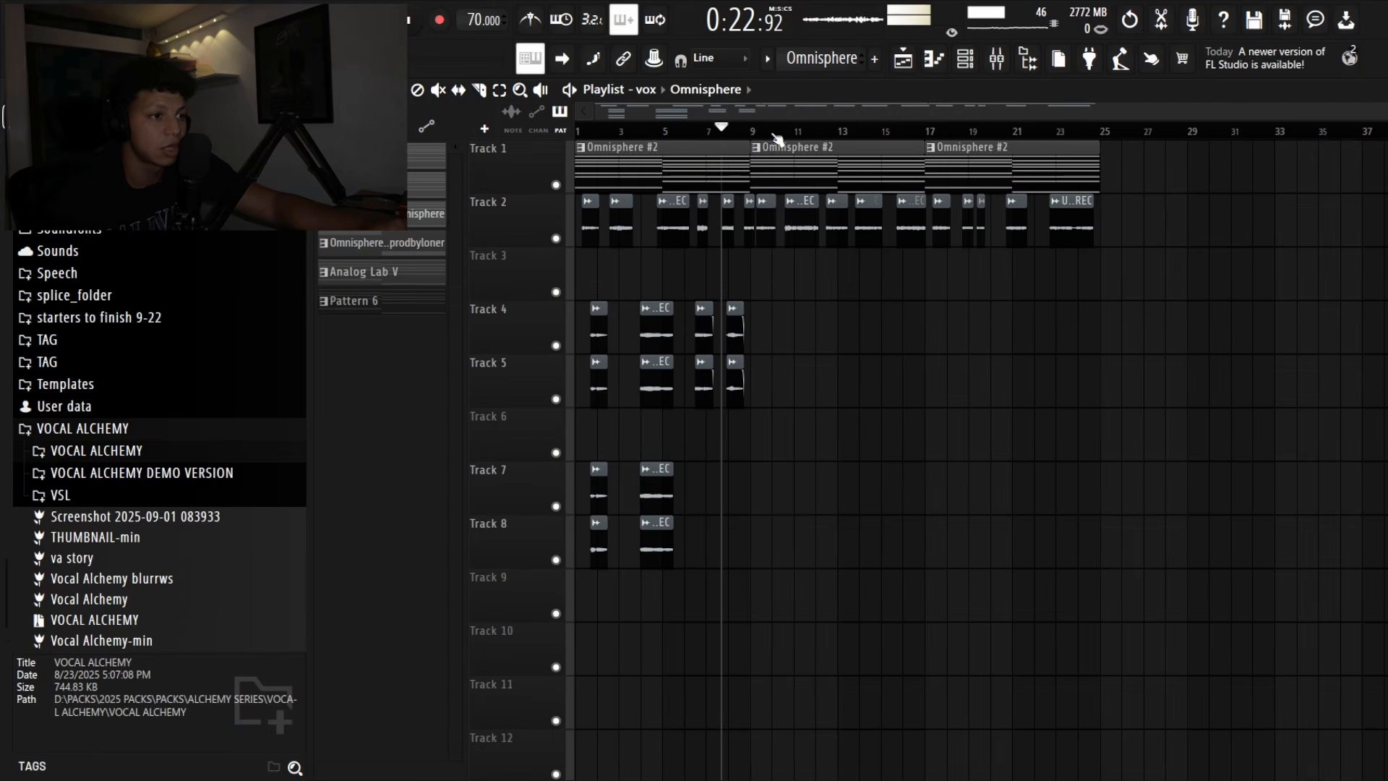
{"action": "left_click_drag", "start_coordinate": [464, 316], "coordinate": [527, 641]}
{"action": "left_click", "coordinate": [732, 526]}
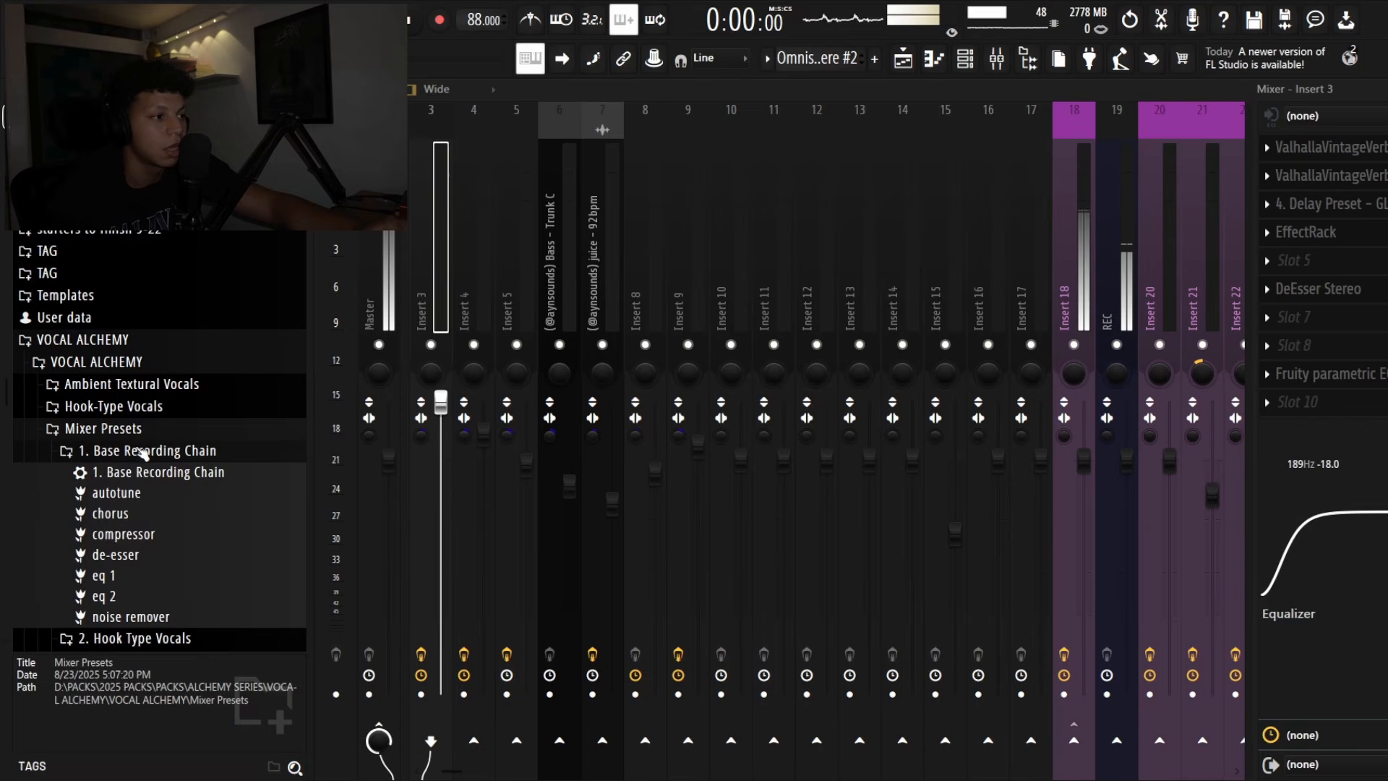
- Open the "2. Hook Type Vocals" folder in Mixer Presets and select its mixer preset
{"action": "left_click", "coordinate": [137, 335]}
{"action": "left_click", "coordinate": [130, 427]}
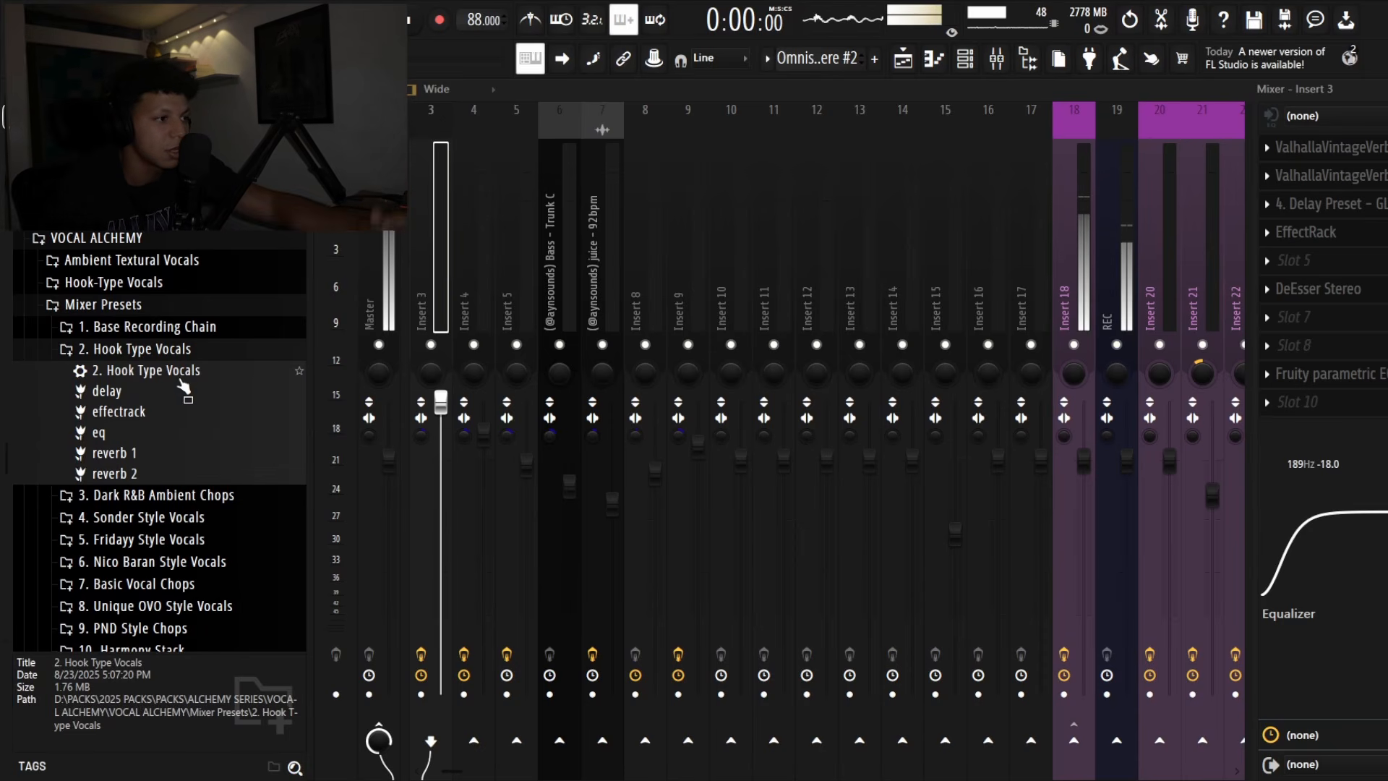
{"action": "left_click_drag", "start_coordinate": [118, 378], "coordinate": [140, 384]}
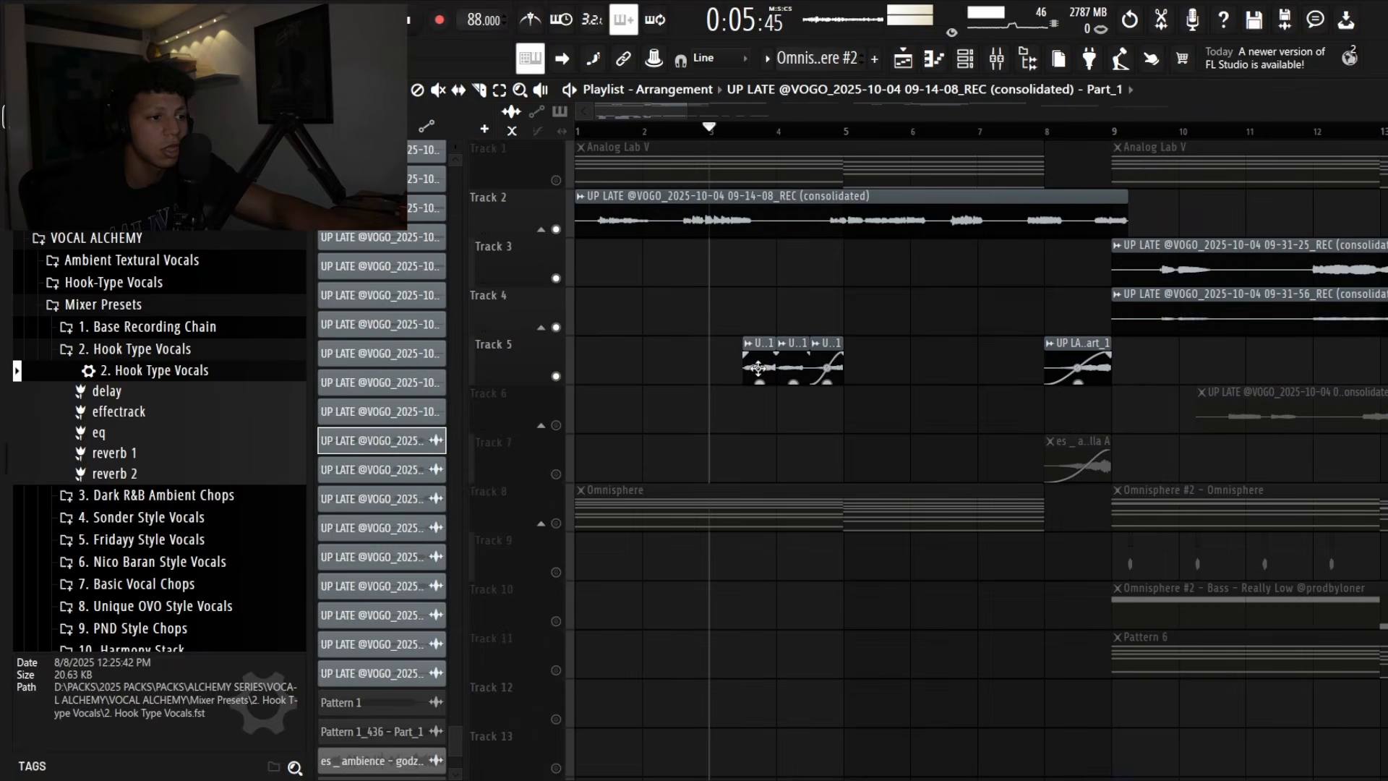
- Examine the consolidated vocal clips in the first 17 bars of the arrangement and toggle playback
{"action": "double_click", "coordinate": [866, 245]}
{"action": "left_click", "coordinate": [875, 186]}
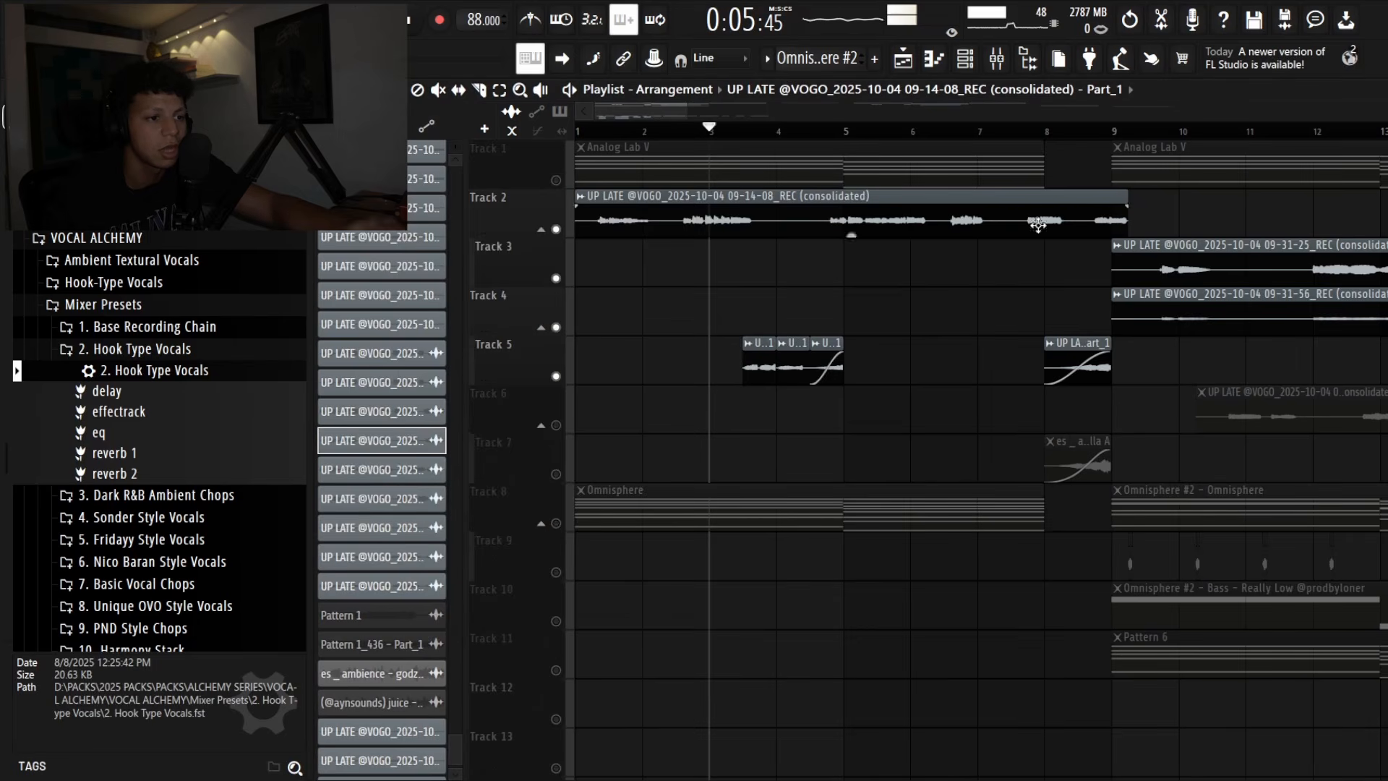
{"action": "scroll", "coordinate": [992, 136], "scroll_direction": "down", "scroll_amount": 2}
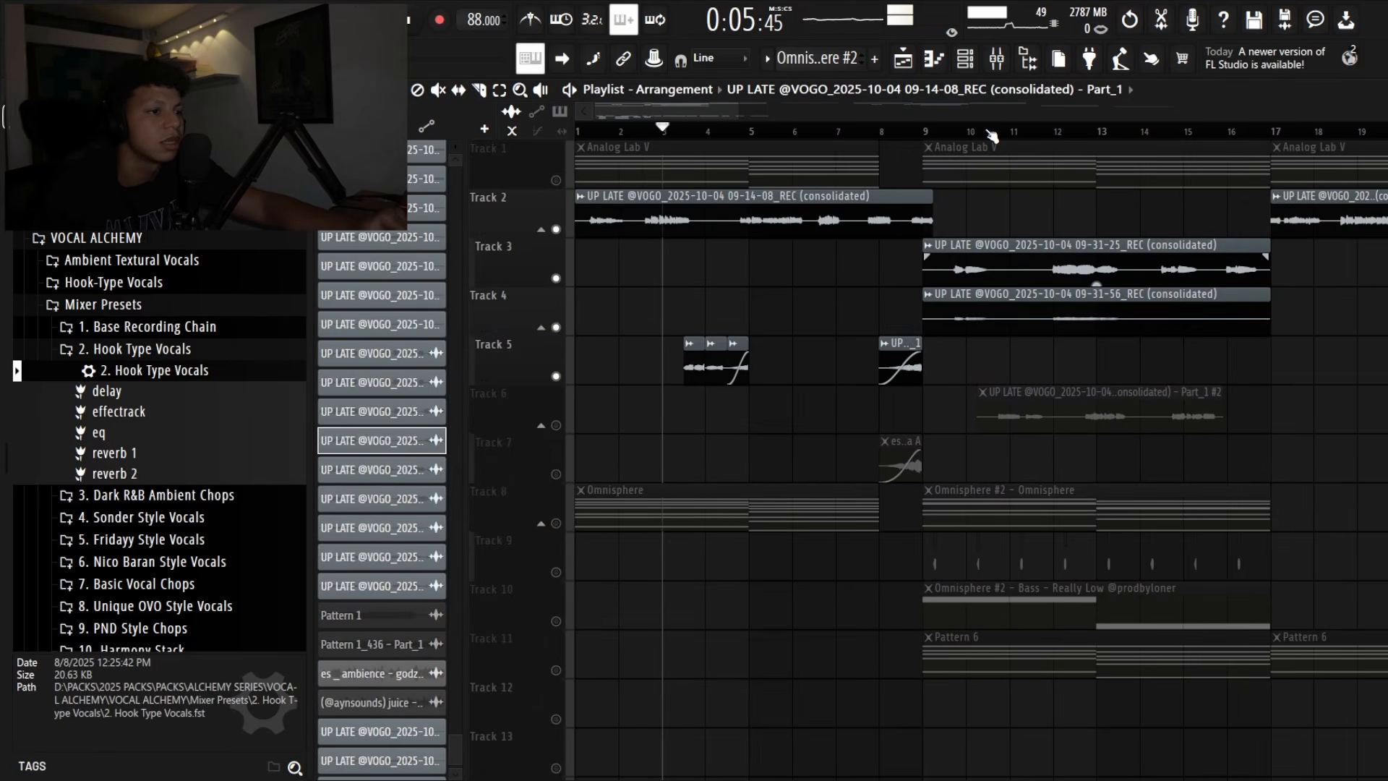
{"action": "key", "text": "space"}
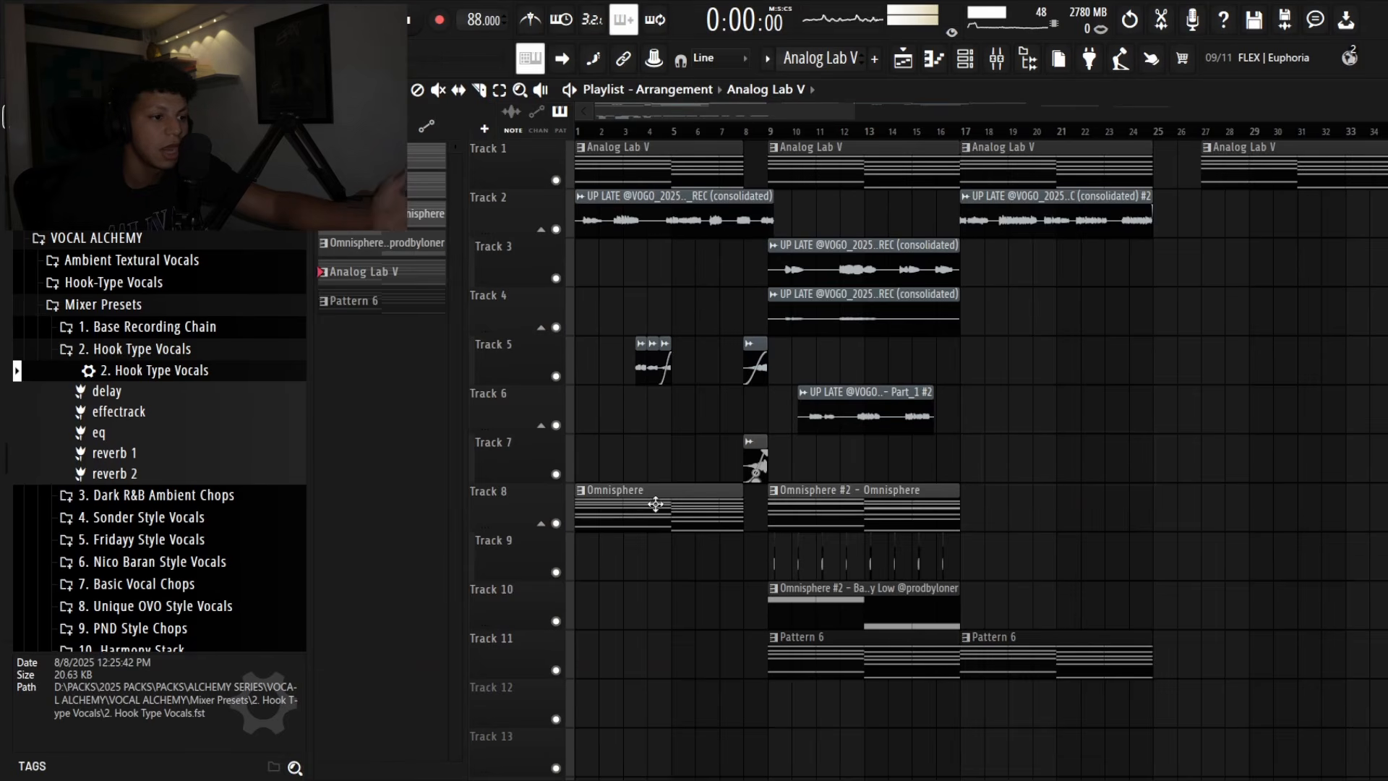
- Filter the channel rack to Unsorted for Track 10's bass pattern and open its "Bass - Really Low" notes in the piano roll
{"action": "double_click", "coordinate": [598, 176]}
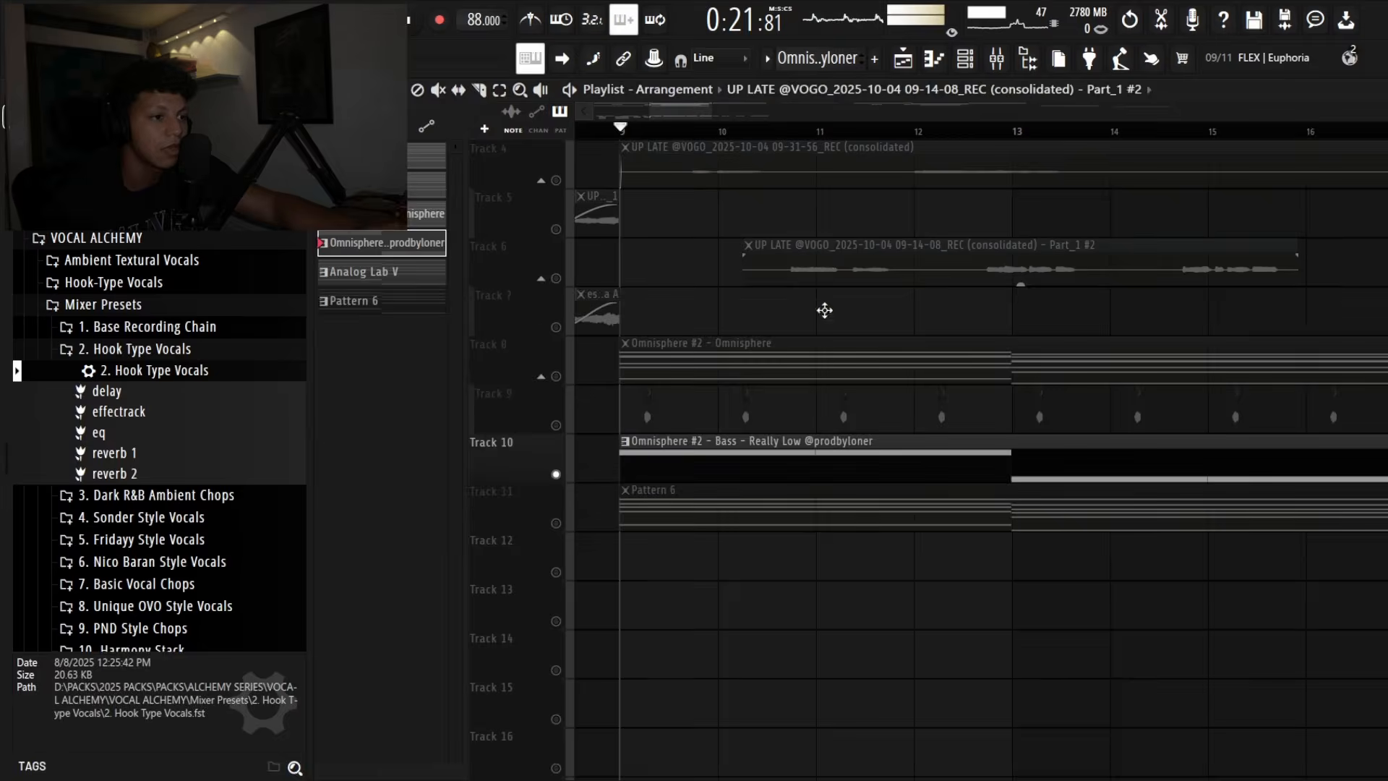
{"action": "key", "text": "space"}
{"action": "left_click", "coordinate": [806, 458]}
{"action": "left_click", "coordinate": [966, 60]}
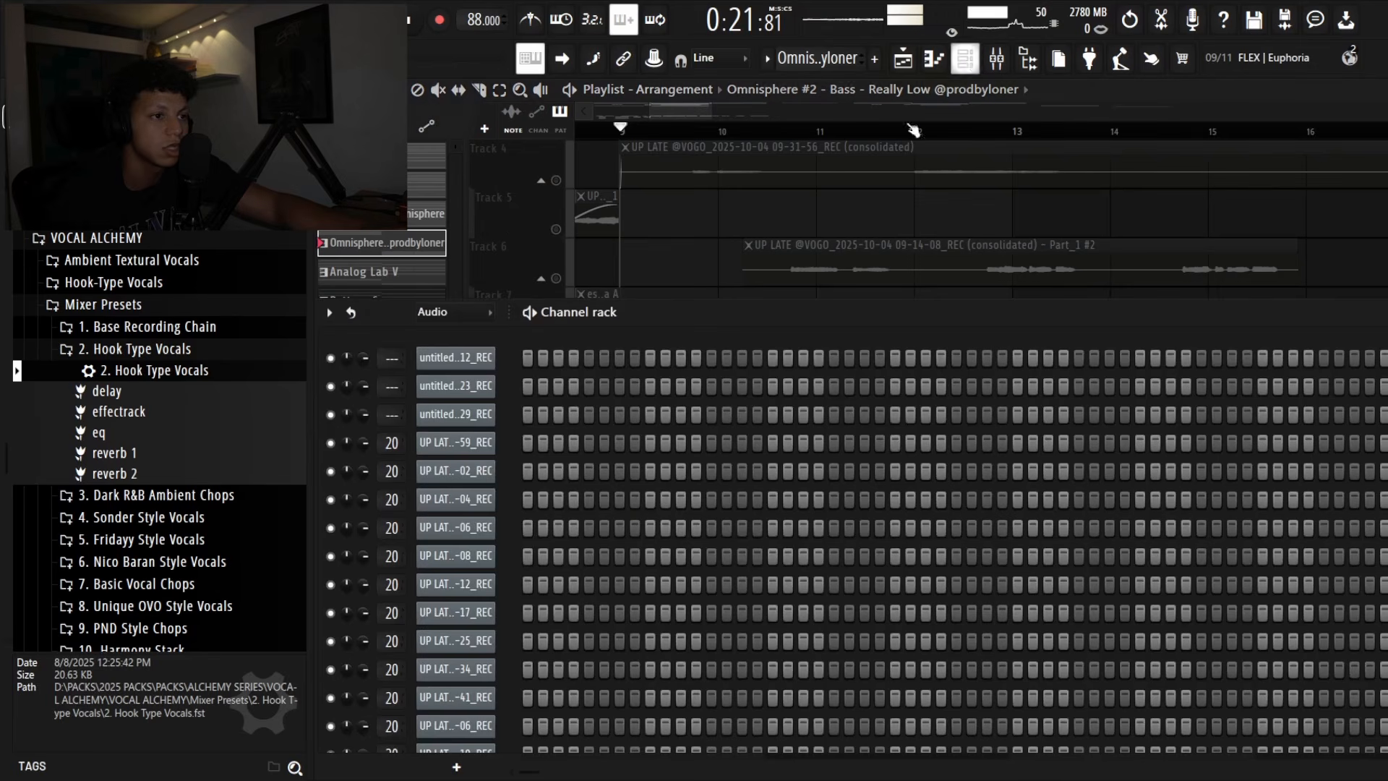
{"action": "left_click", "coordinate": [444, 320]}
{"action": "left_click", "coordinate": [480, 381]}
{"action": "left_click", "coordinate": [572, 430]}
- Play the bass notes in the piano roll, stop playback and return to the playlist
{"action": "key", "text": "space"}
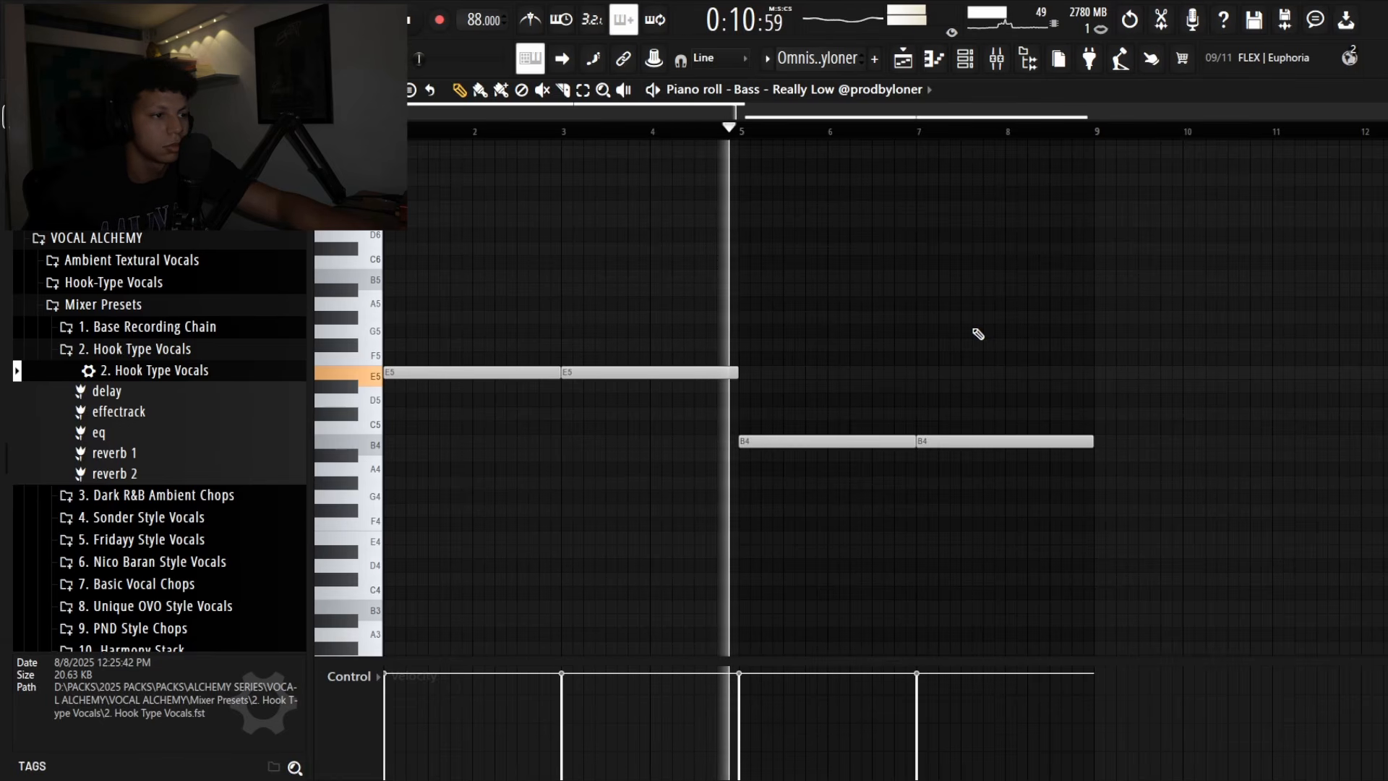
{"action": "key", "text": "space"}
{"action": "key", "text": "F5"}
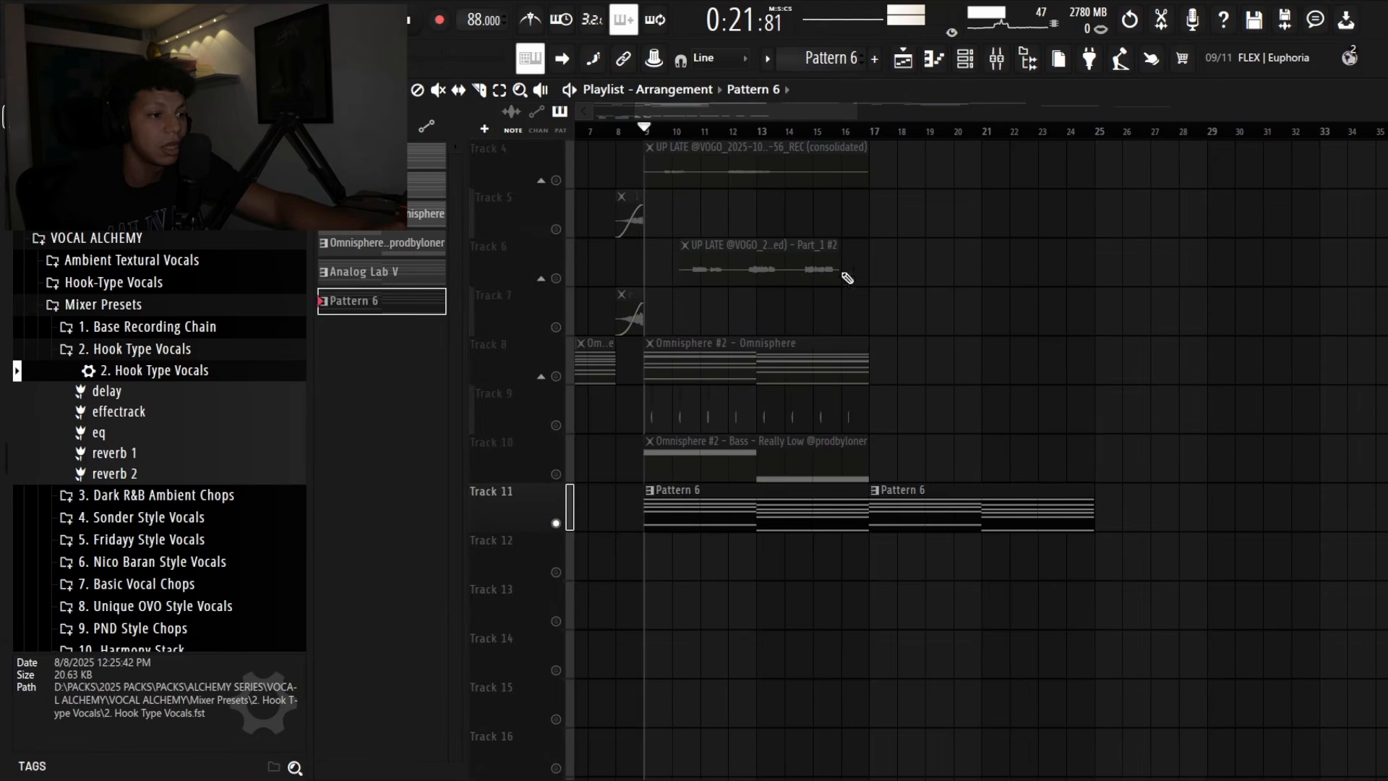
- View the Analog Lab V #2 instrument with the Get Away preset used by Pattern 6, close it and return to the playlist
{"action": "scroll", "coordinate": [848, 289], "scroll_direction": "up", "scroll_amount": 3}
{"action": "scroll", "coordinate": [783, 433], "scroll_direction": "down", "scroll_amount": 4}
{"action": "left_click", "coordinate": [802, 402]}
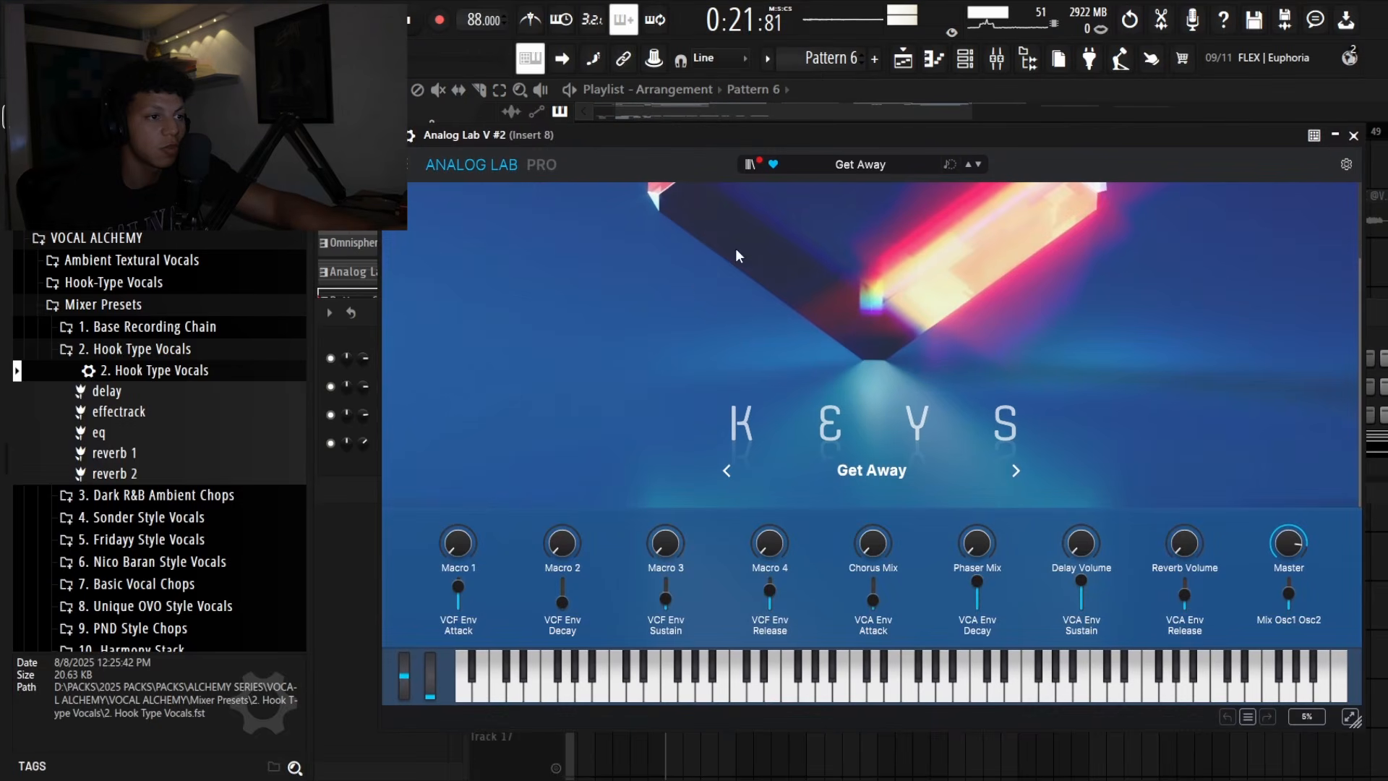
{"action": "key", "text": "Escape"}
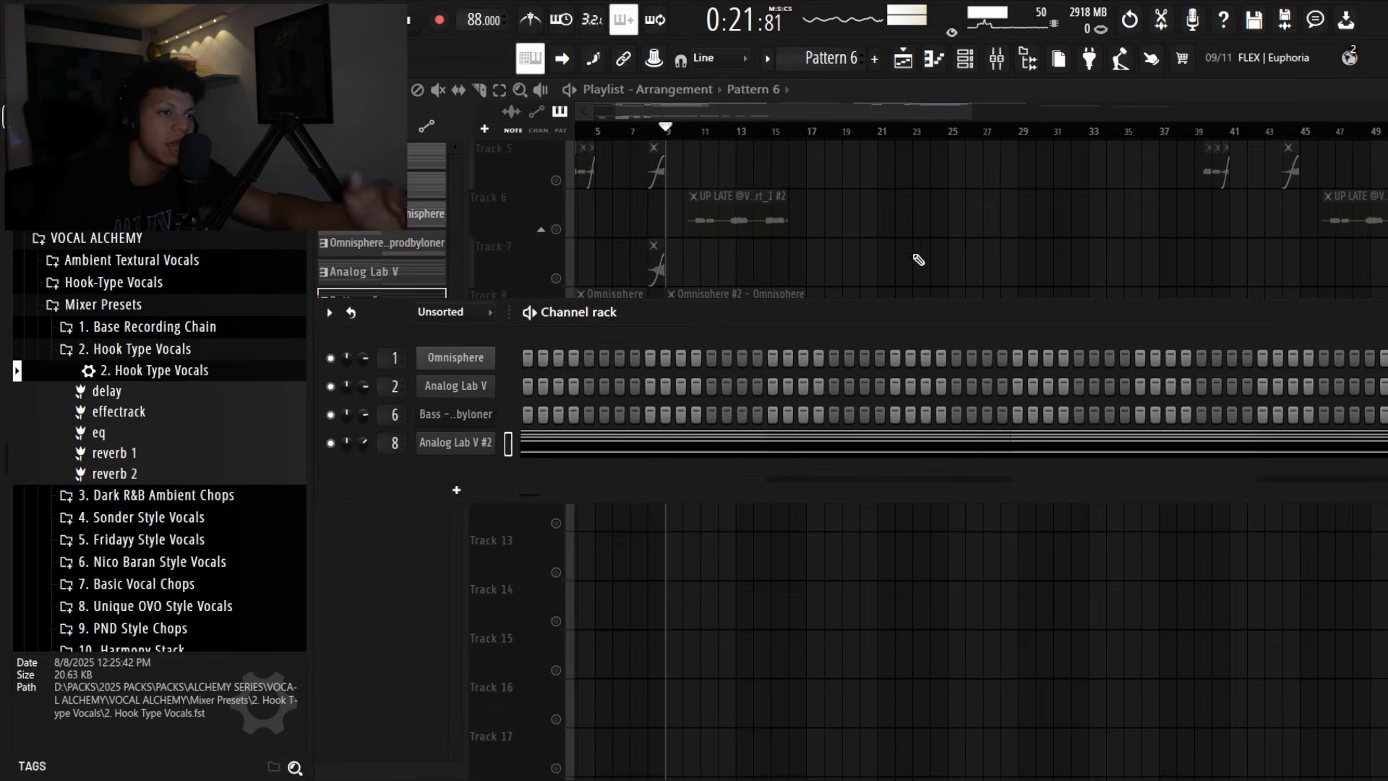
{"action": "left_click", "coordinate": [757, 212]}
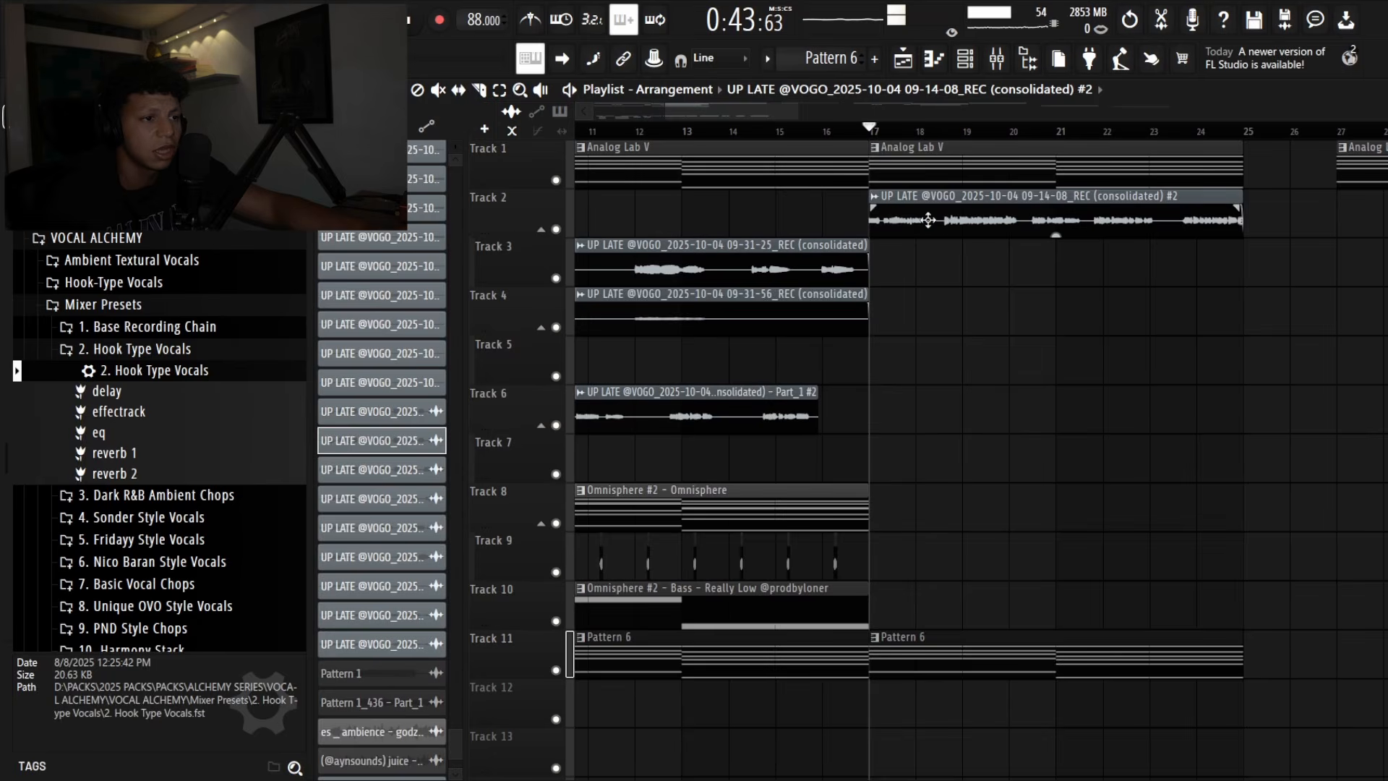
- Check the consolidated vocal clip at bar 17 on Track 2, then solo the track and play the vocal from there
{"action": "double_click", "coordinate": [929, 220]}
{"action": "left_click", "coordinate": [973, 283]}
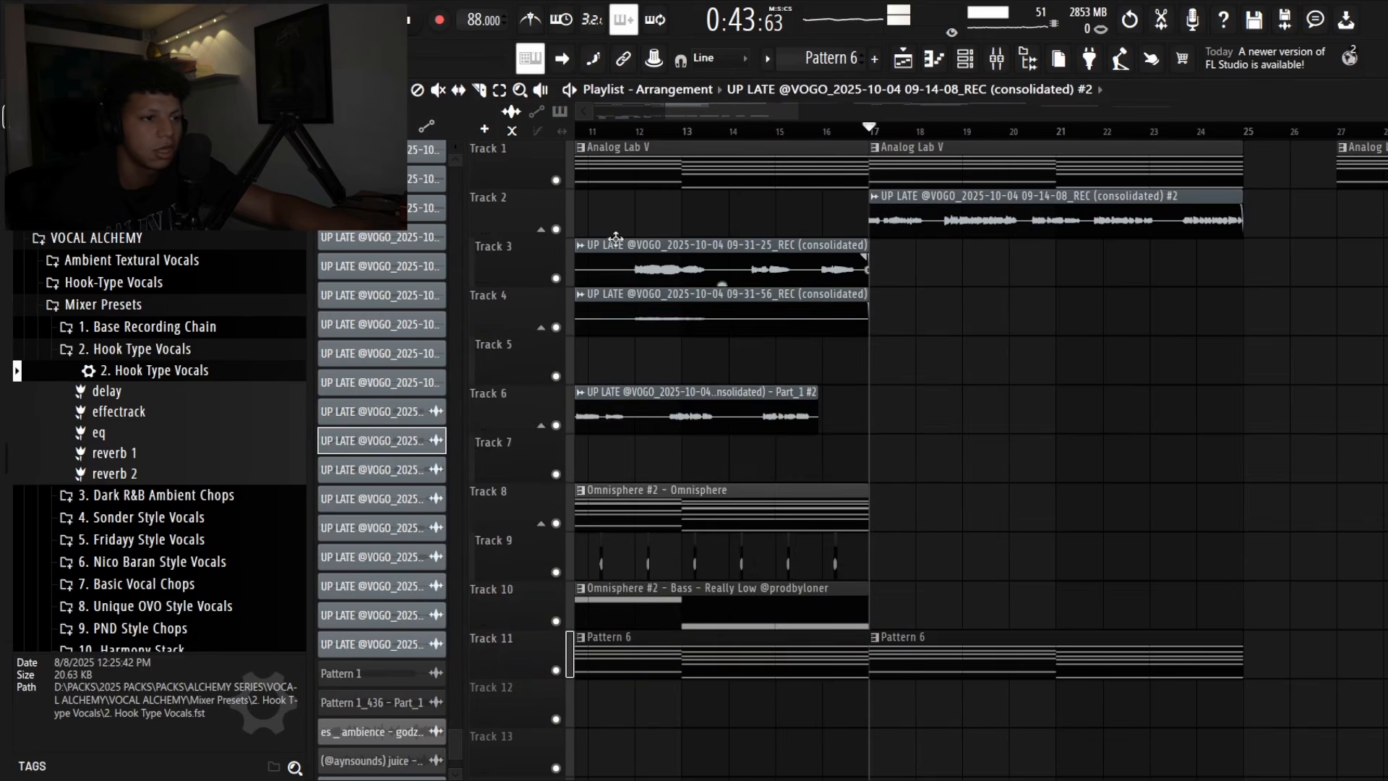
{"action": "right_click", "coordinate": [556, 229]}
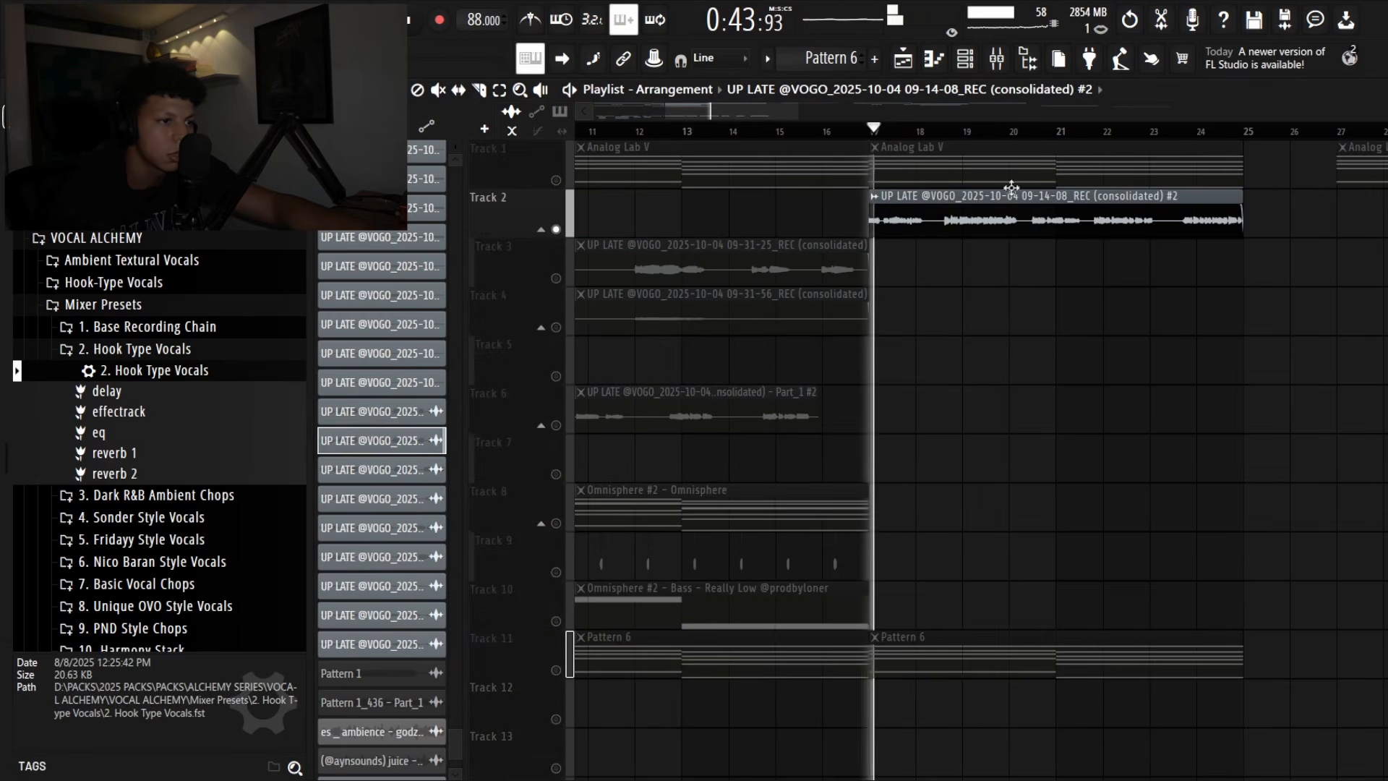
{"action": "scroll", "coordinate": [792, 110], "scroll_direction": "down", "scroll_amount": 3}
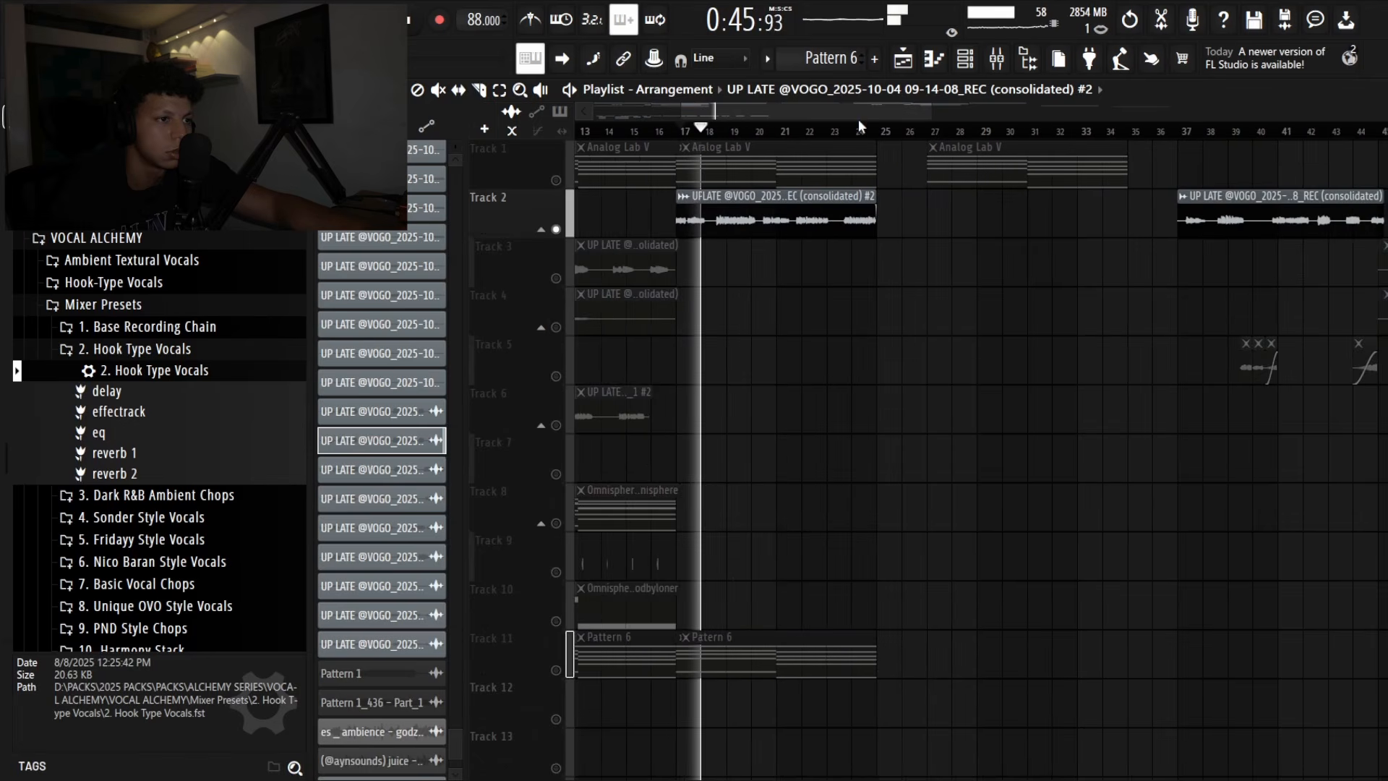
{"action": "scroll", "coordinate": [859, 125], "scroll_direction": "up", "scroll_amount": 2}
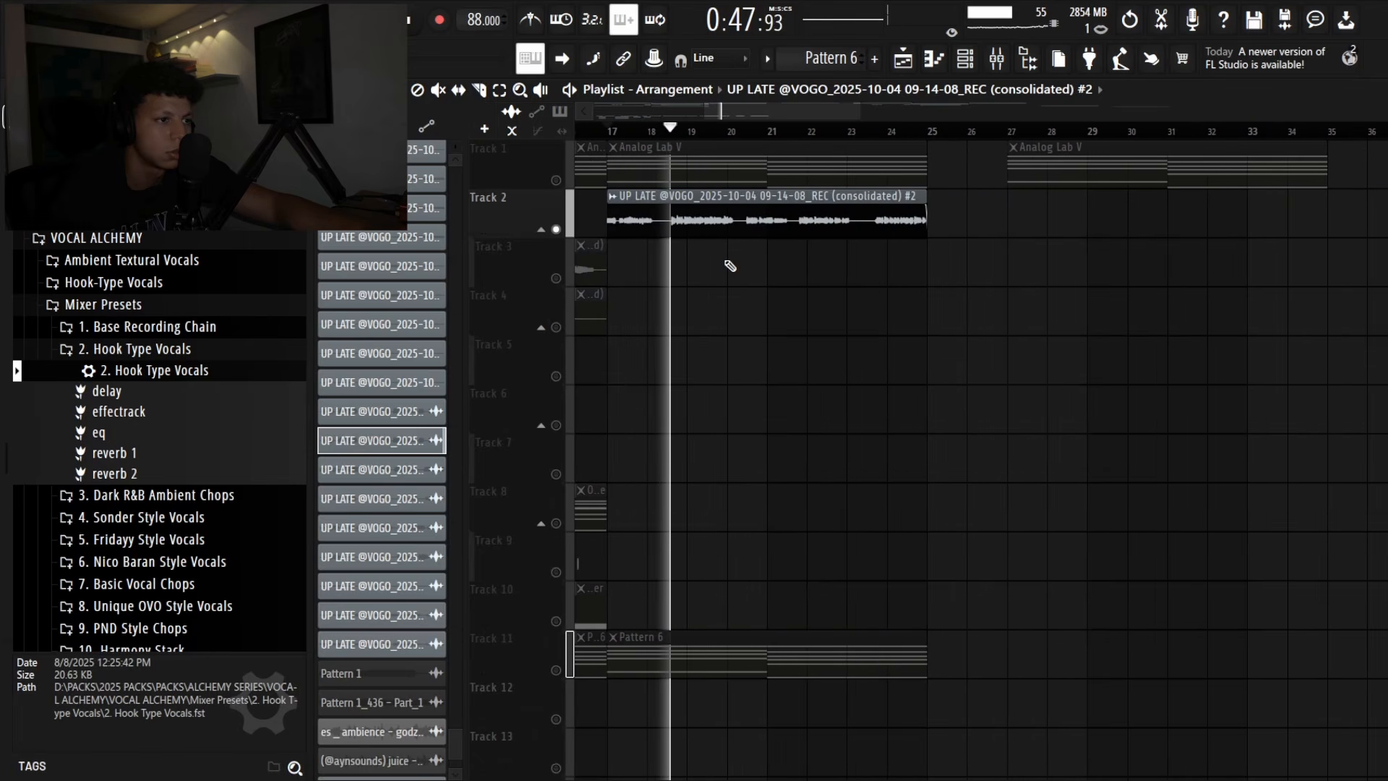